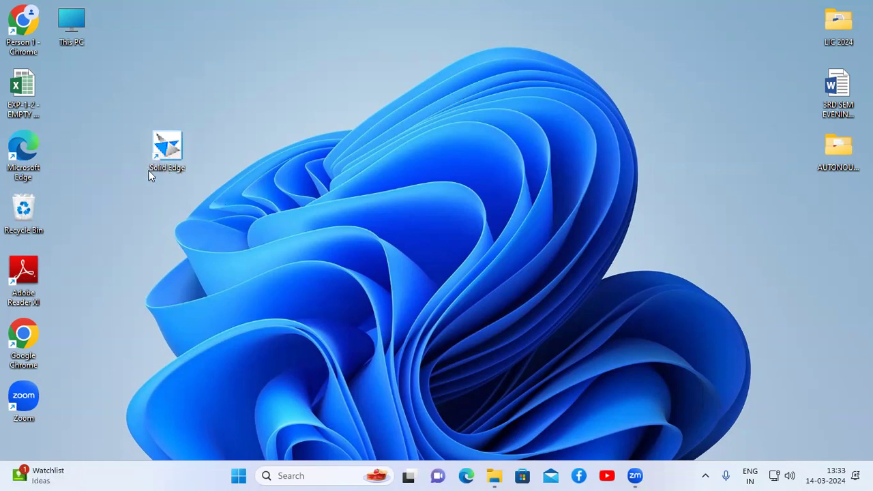
# Launch Solid Edge and create a new drawing document.
pyautogui.doubleClick(168, 150)
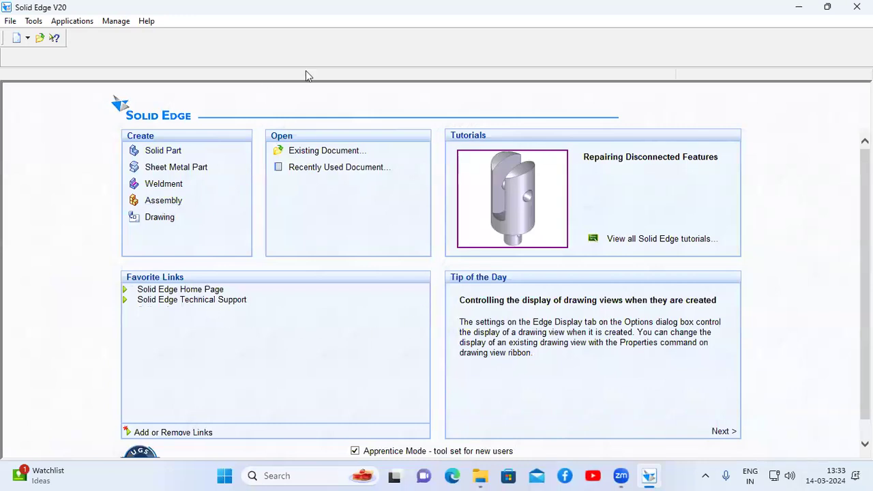
pyautogui.click(163, 218)
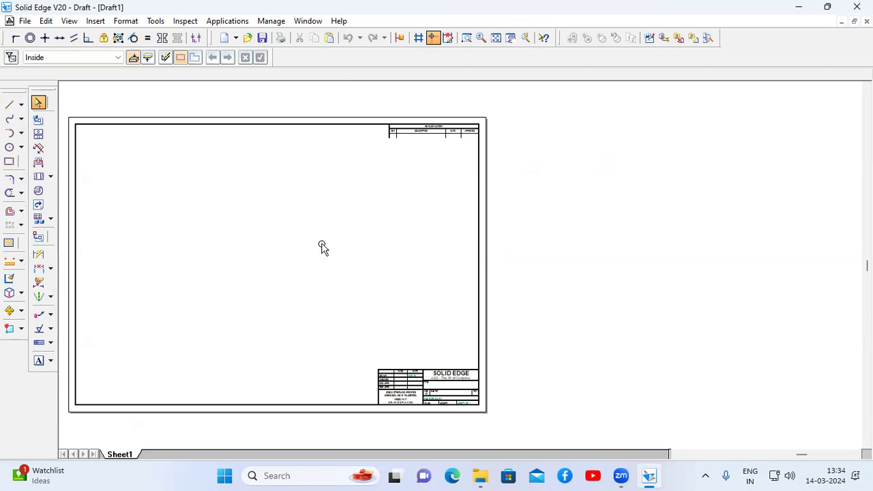
# Set Sheet1's background to A4-Sheet with the background hidden, save these as defaults, and fit the sheet in view.
pyautogui.rightClick(117, 456)
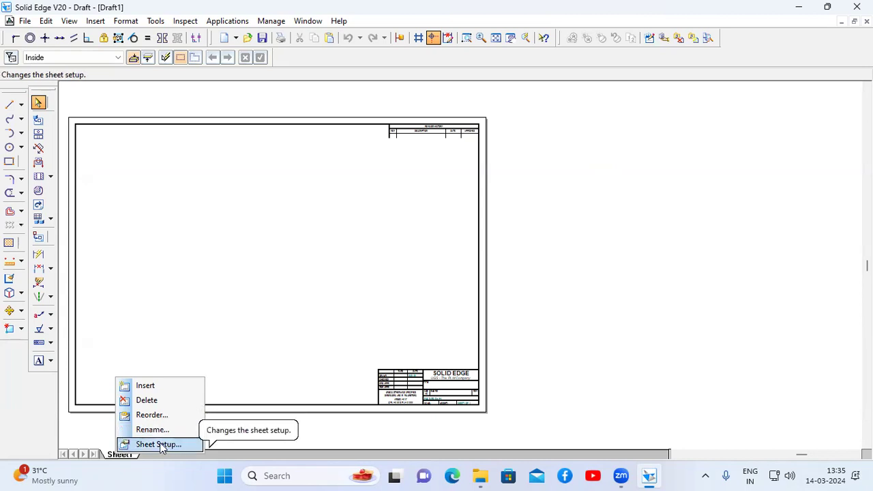
pyautogui.click(159, 445)
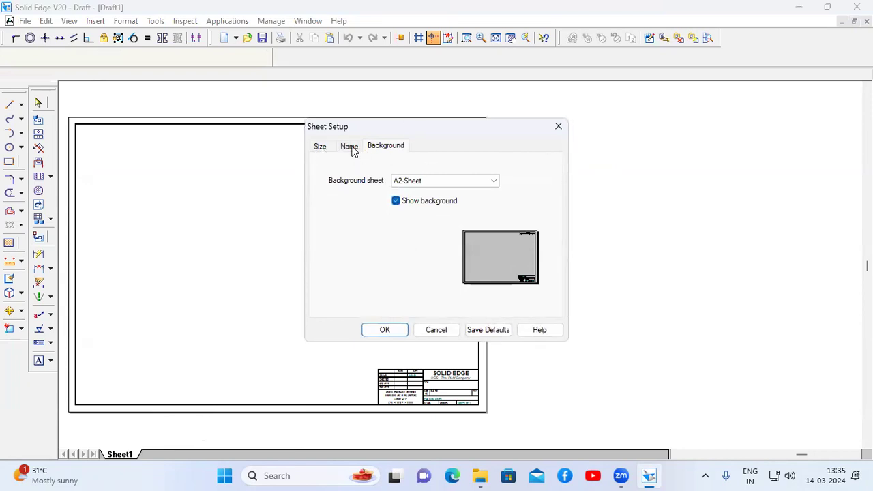
pyautogui.click(455, 184)
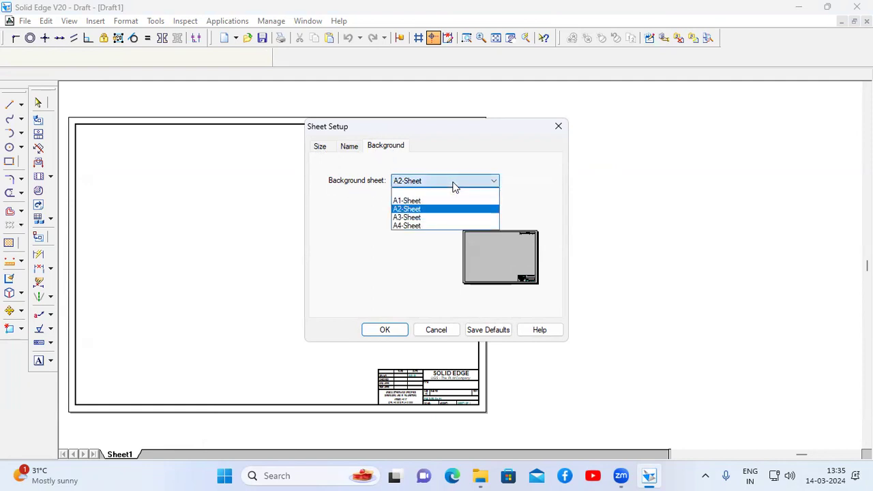
pyautogui.click(421, 228)
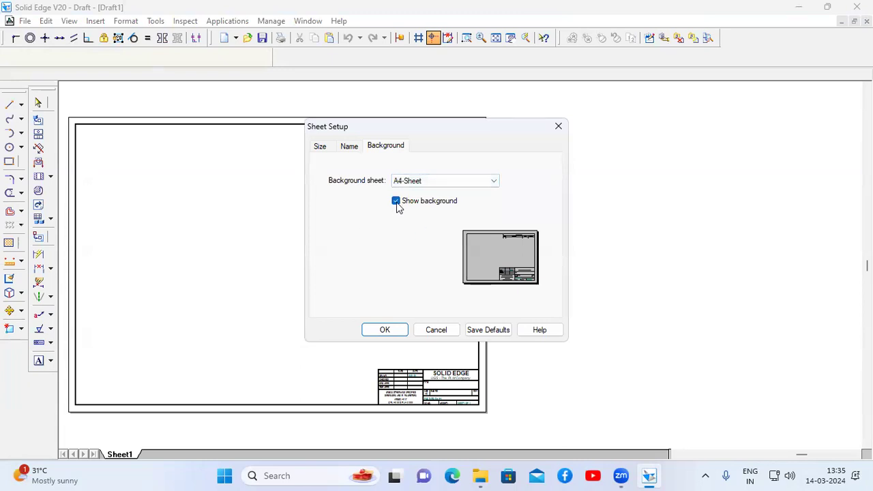
pyautogui.click(396, 202)
pyautogui.click(487, 330)
pyautogui.click(390, 330)
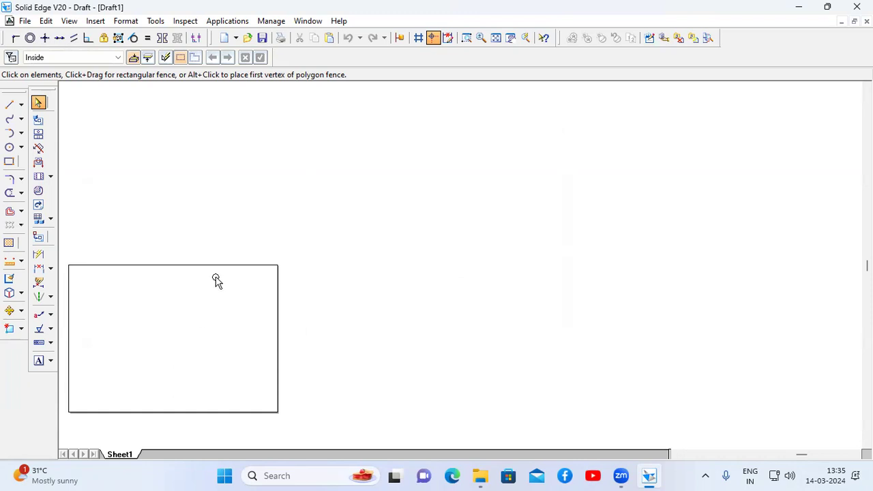
pyautogui.click(496, 39)
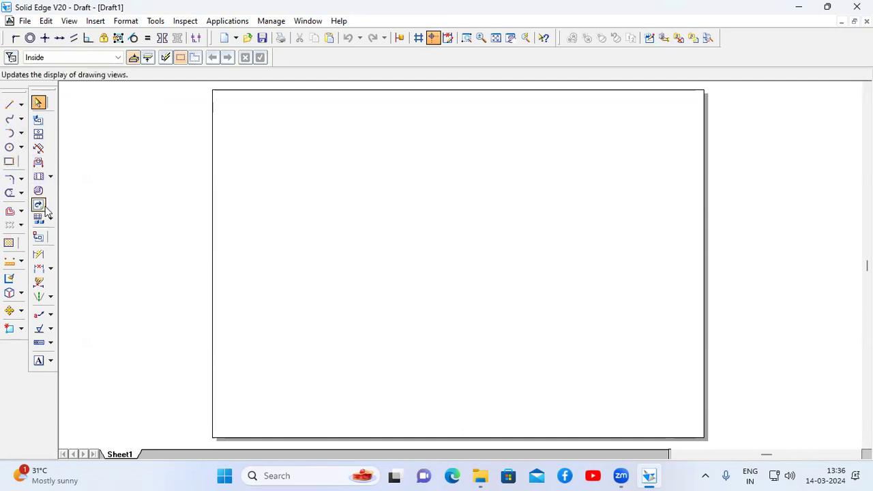
# Check which toolbars are enabled and swap the order of the docked Drawing and Drawing Views toolbars.
pyautogui.click(69, 20)
pyautogui.moveTo(97, 179)
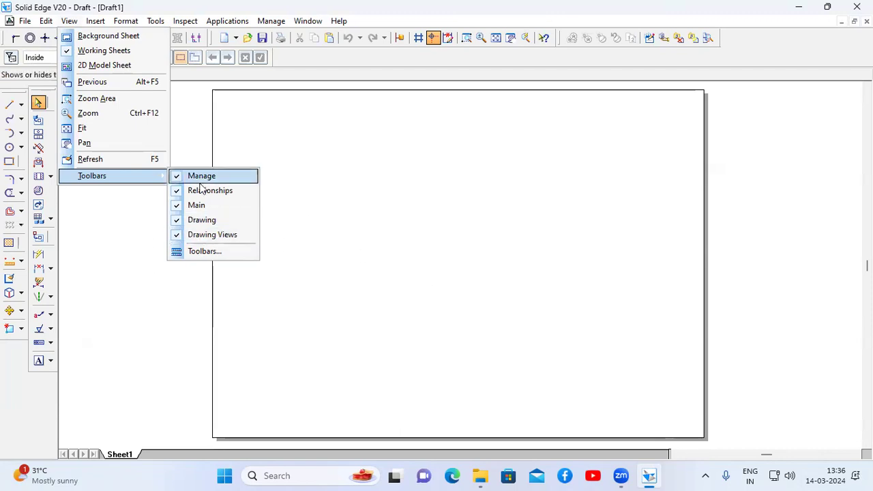
pyautogui.click(142, 213)
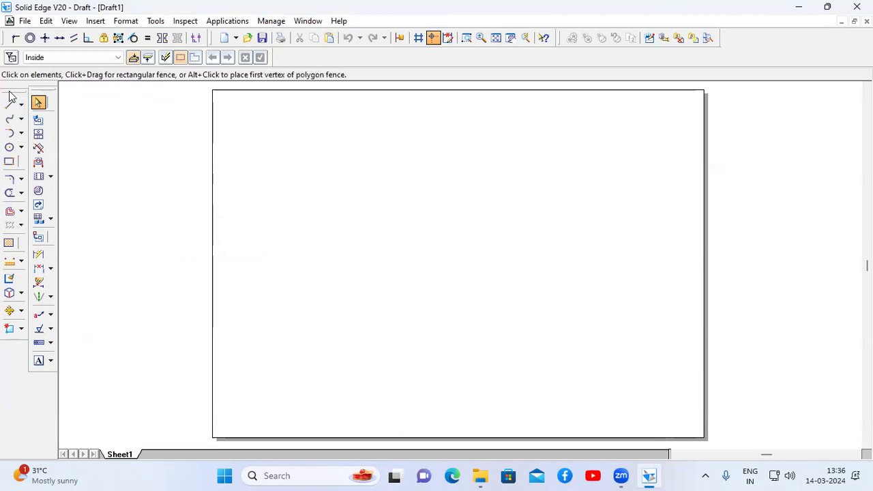
pyautogui.moveTo(92, 104); pyautogui.dragTo(34, 83)
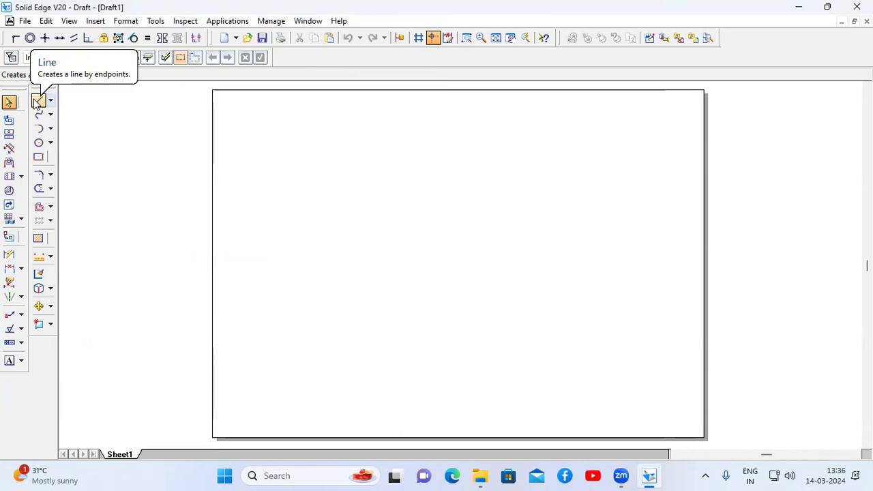
# Place two points on the sheet with a 2.00 mm line width, and undo both.
pyautogui.click(51, 102)
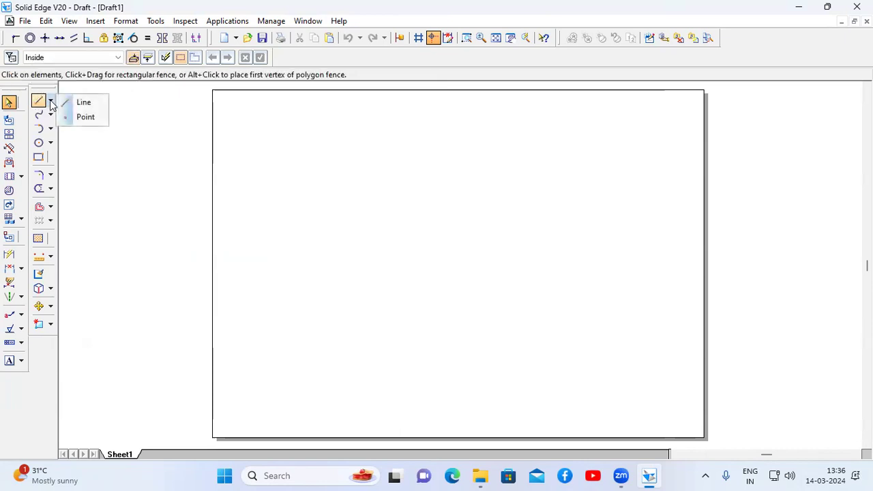
pyautogui.click(88, 121)
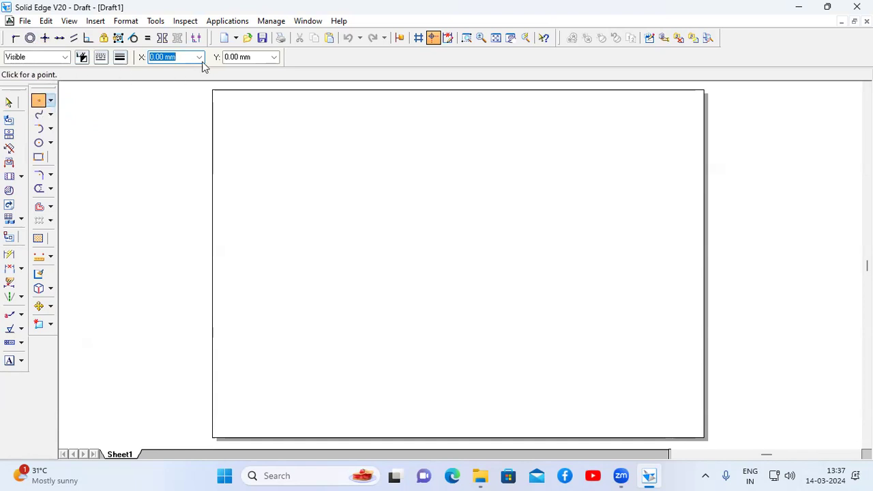
pyautogui.click(120, 59)
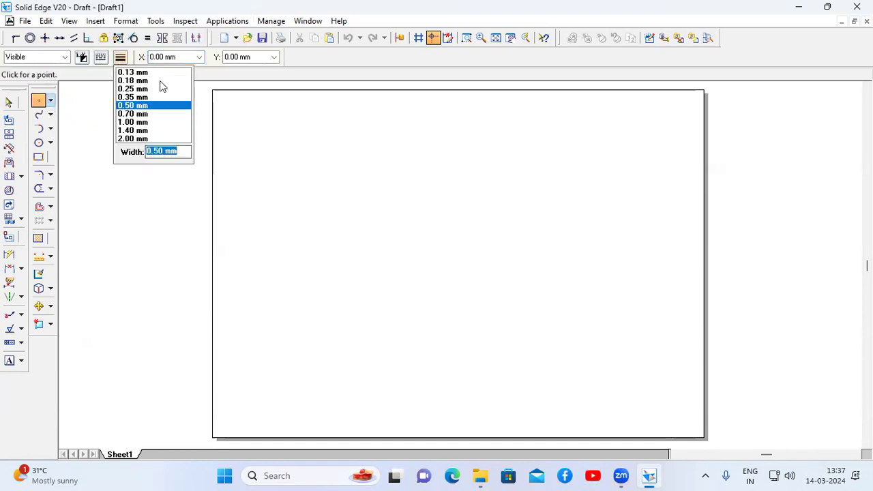
pyautogui.click(133, 138)
pyautogui.click(338, 185)
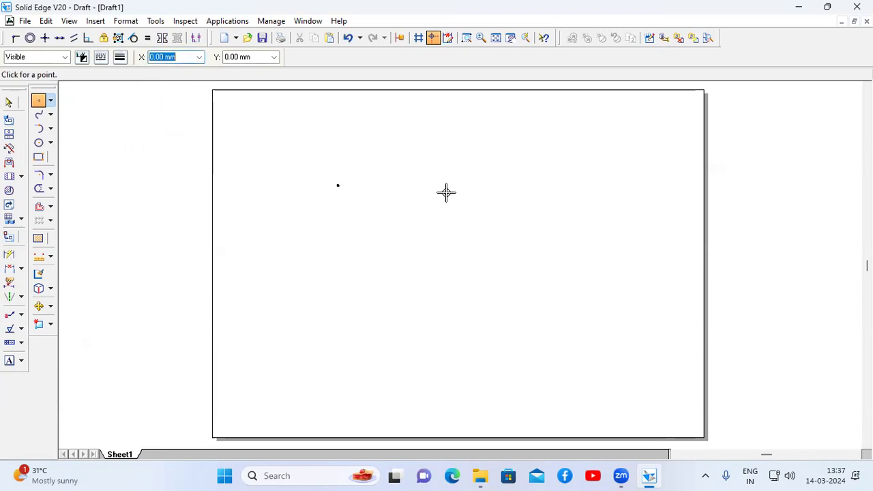
pyautogui.click(345, 237)
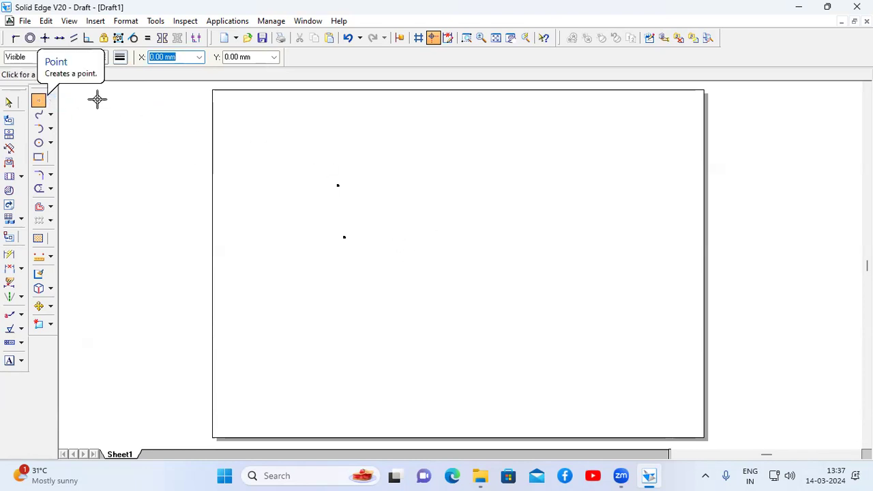
pyautogui.click(349, 39)
pyautogui.click(349, 40)
# Draw a horizontal continuous line about 219 mm long across the middle of the sheet with a 0.13 mm line width.
pyautogui.click(50, 102)
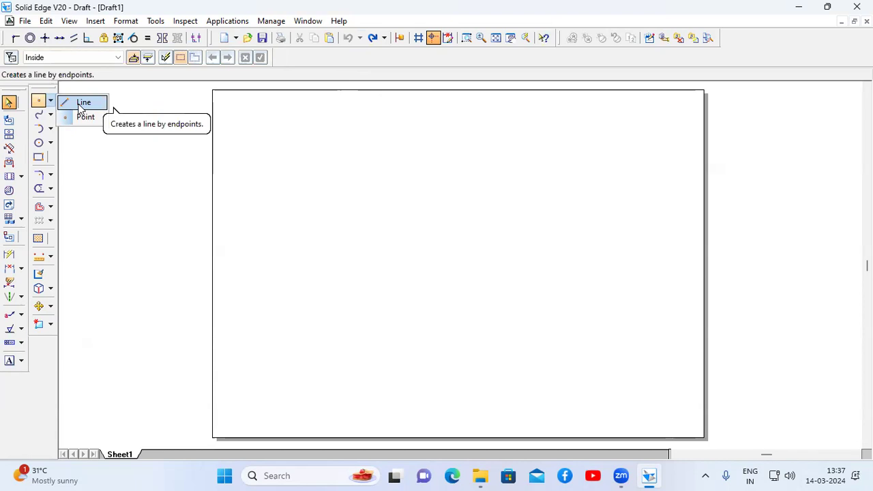
pyautogui.click(80, 103)
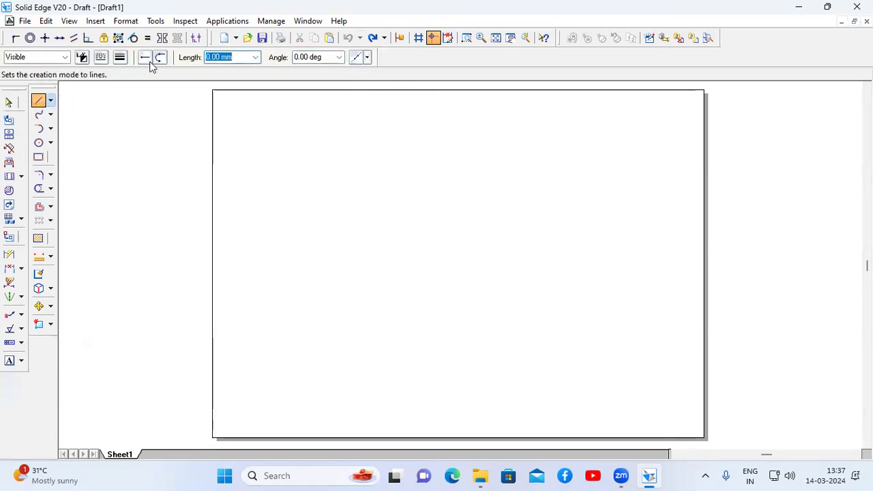
pyautogui.click(101, 58)
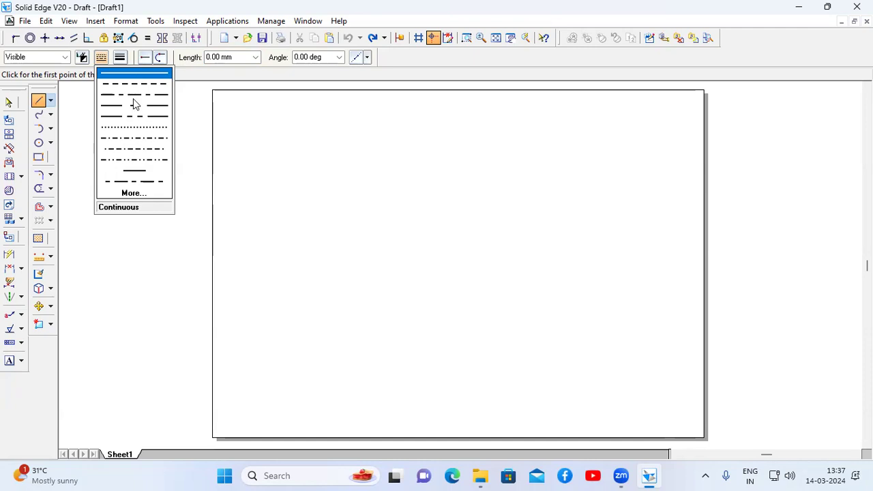
pyautogui.click(132, 75)
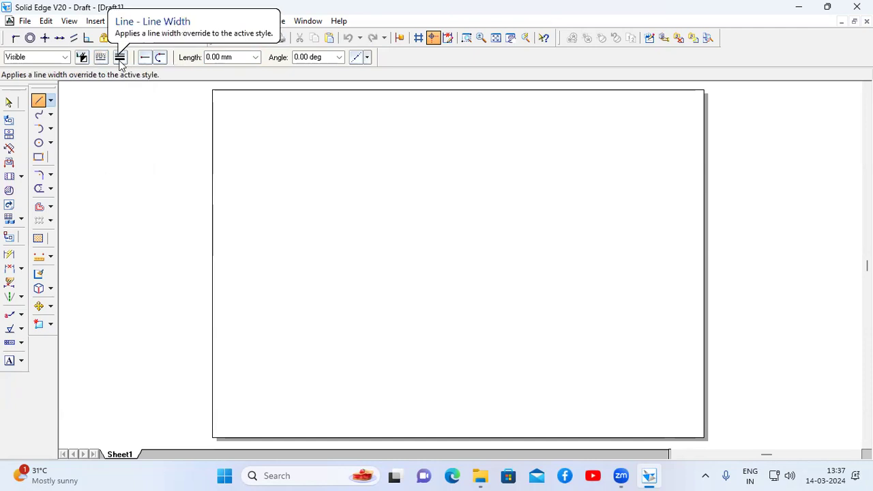
pyautogui.click(120, 59)
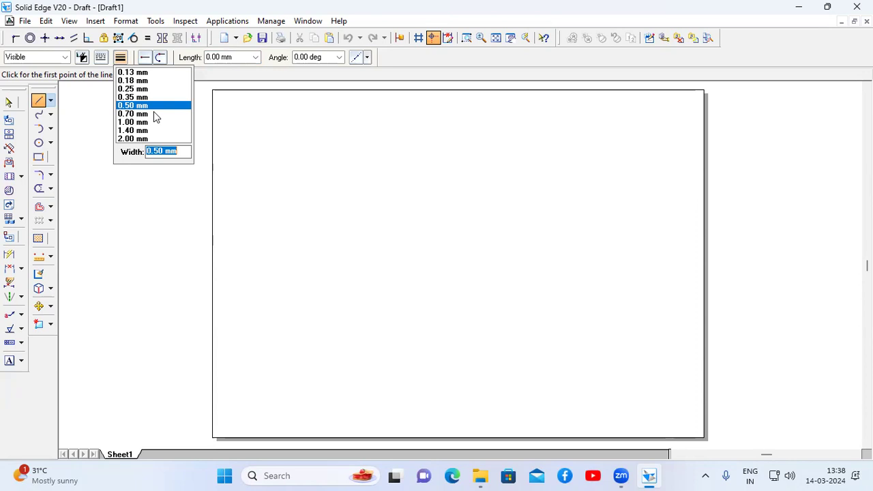
pyautogui.click(129, 72)
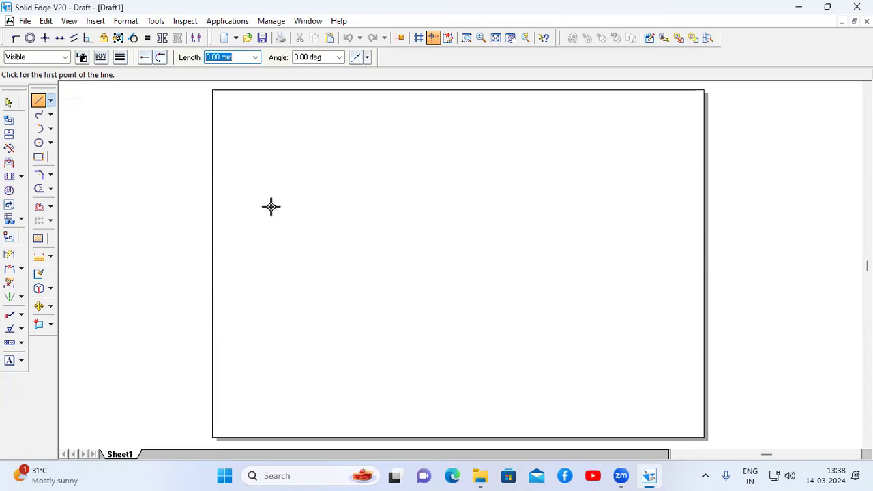
pyautogui.click(246, 256)
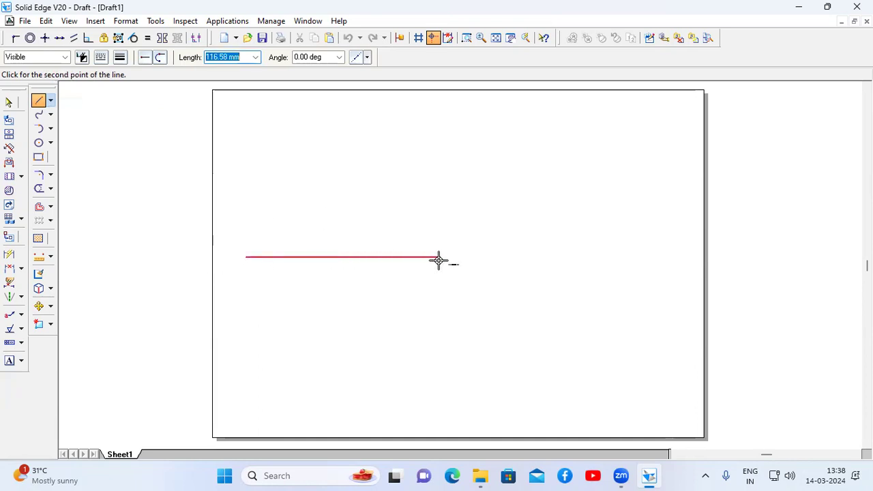
pyautogui.click(607, 257)
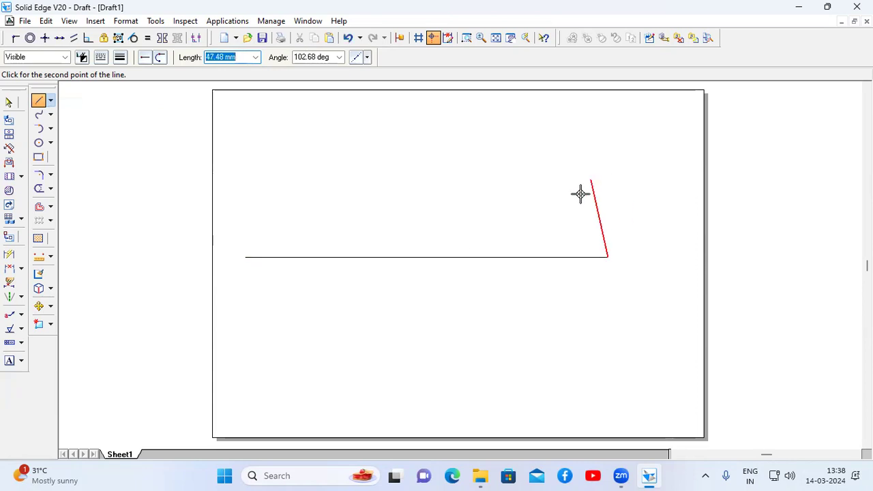
pyautogui.rightClick(621, 204)
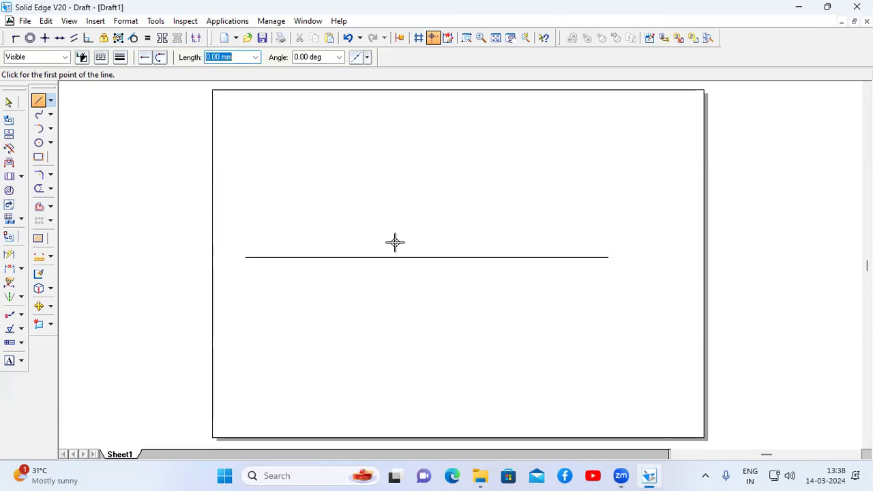
# Change the horizontal line's width to 0.50 mm.
pyautogui.click(9, 102)
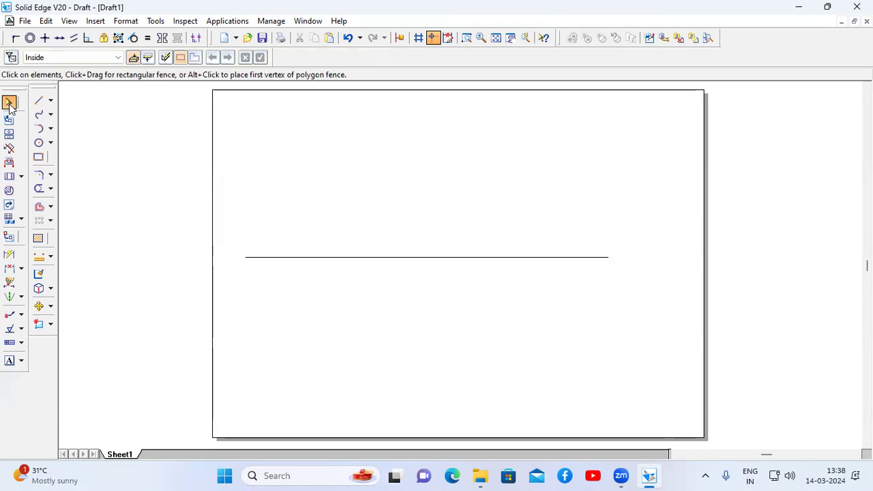
pyautogui.click(327, 258)
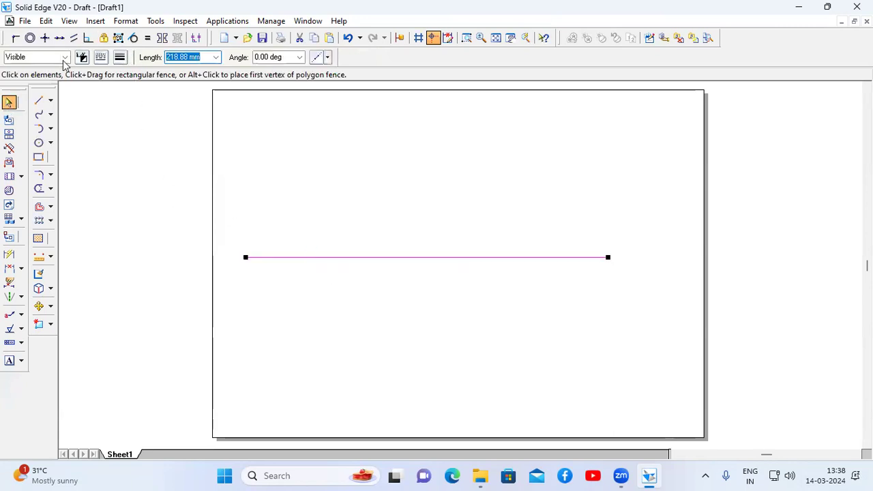
pyautogui.click(120, 58)
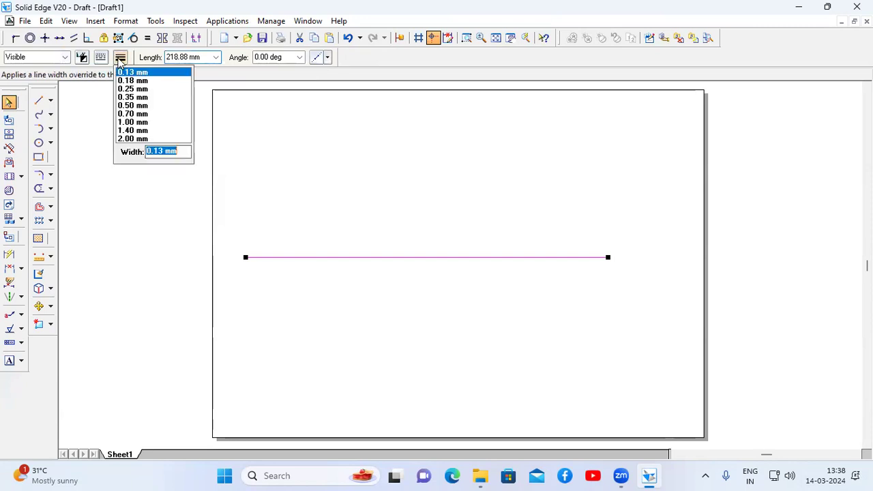
pyautogui.click(133, 106)
pyautogui.click(263, 198)
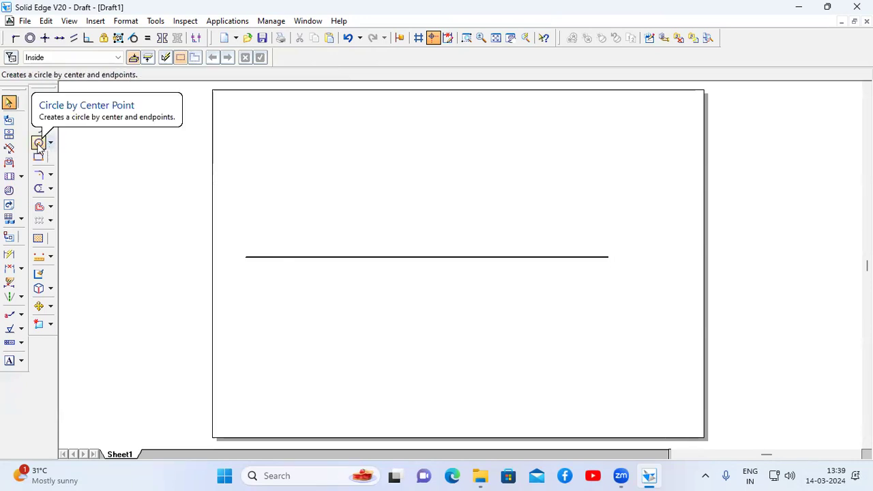
# Draw a circle by center point with a 50 mm diameter above the horizontal line.
pyautogui.click(39, 143)
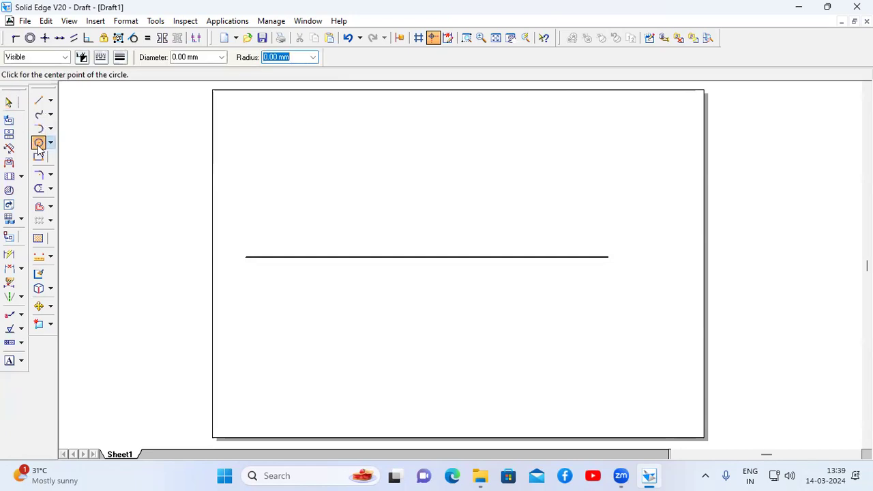
pyautogui.click(360, 184)
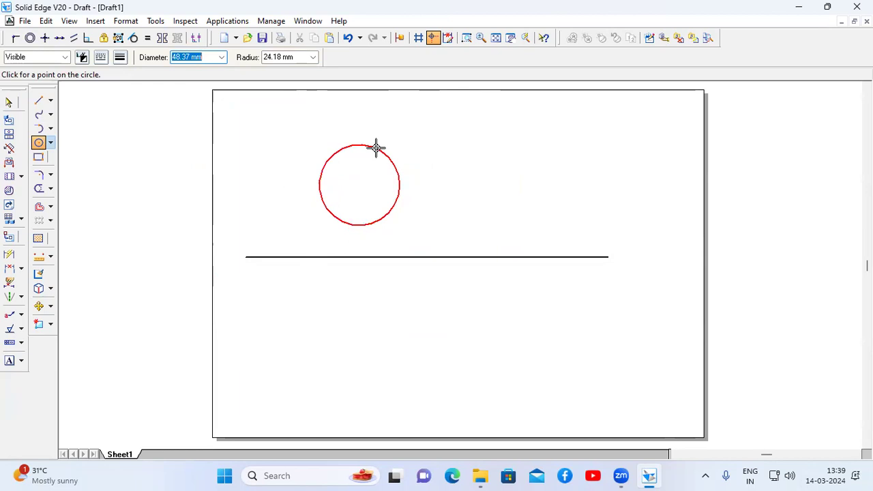
pyautogui.write('50')
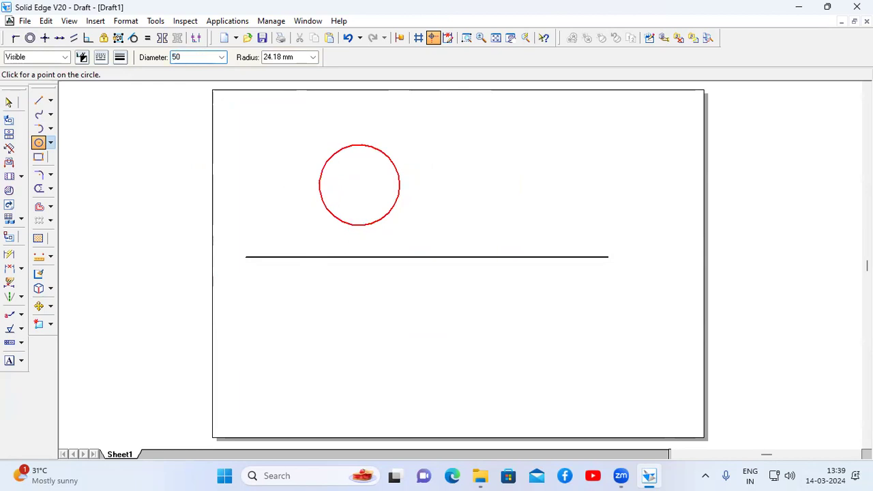
pyautogui.press('Return')
pyautogui.rightClick(552, 194)
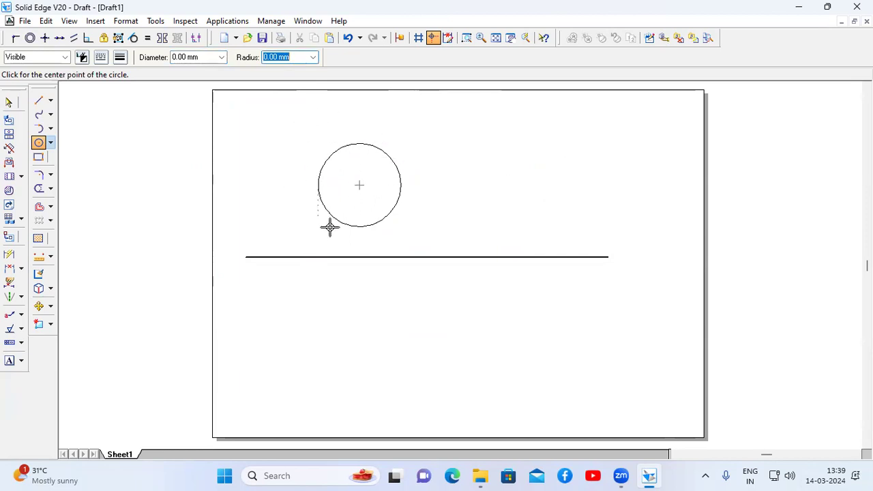
# Change the circle's line width to 0.50 mm.
pyautogui.click(8, 101)
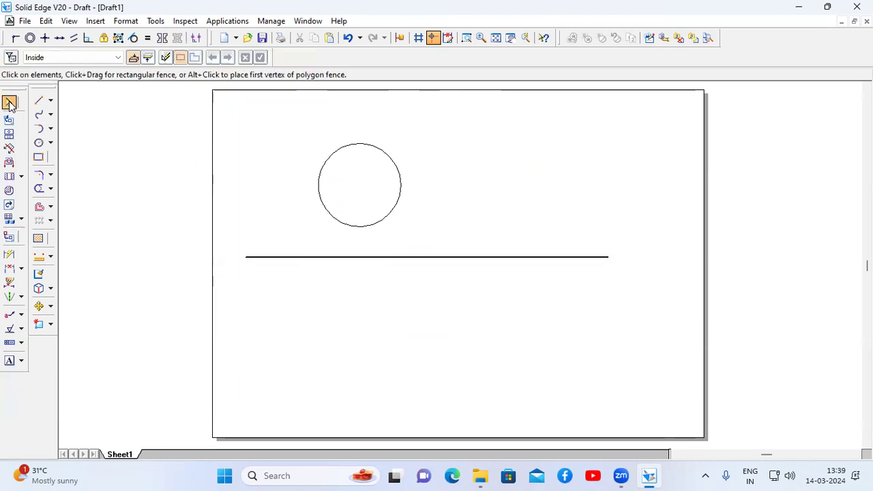
pyautogui.moveTo(300, 128); pyautogui.dragTo(427, 233)
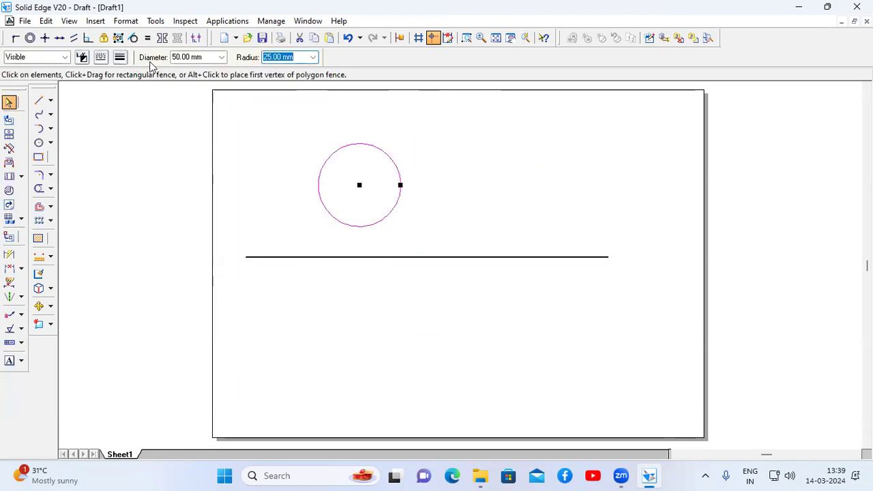
pyautogui.click(120, 58)
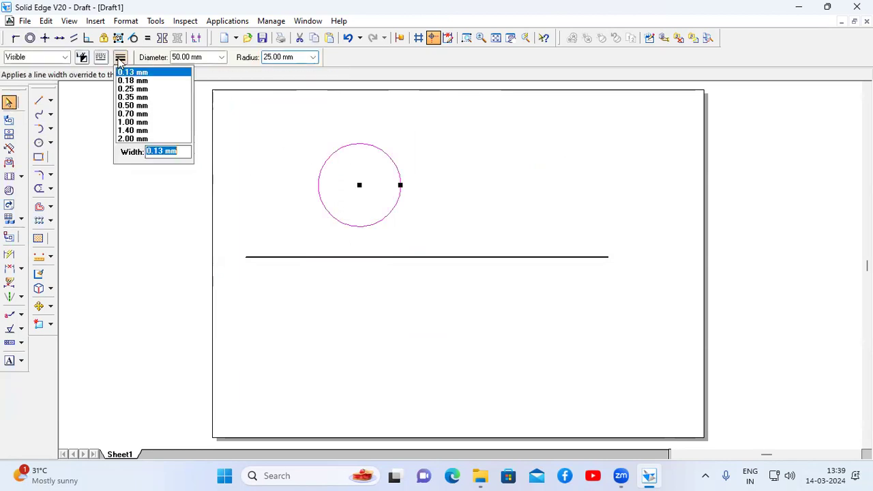
pyautogui.click(142, 109)
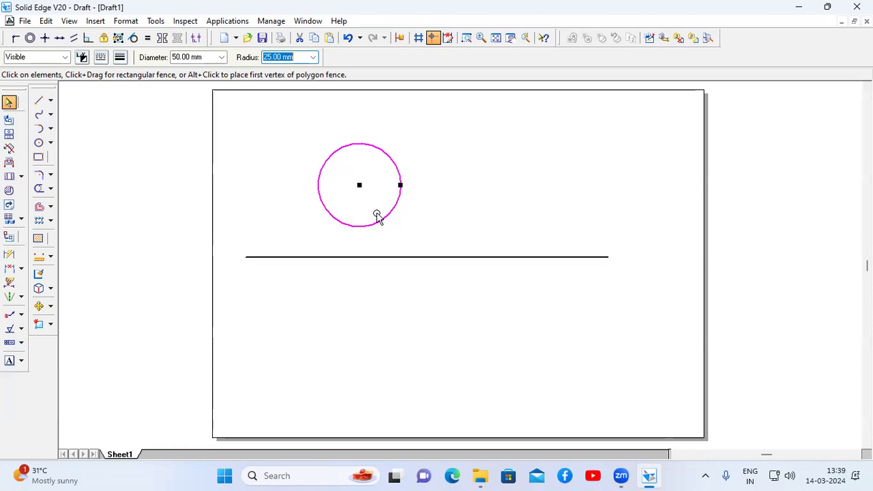
# Delete the circle and the horizontal line to clear the sheet.
pyautogui.moveTo(228, 112); pyautogui.dragTo(629, 312)
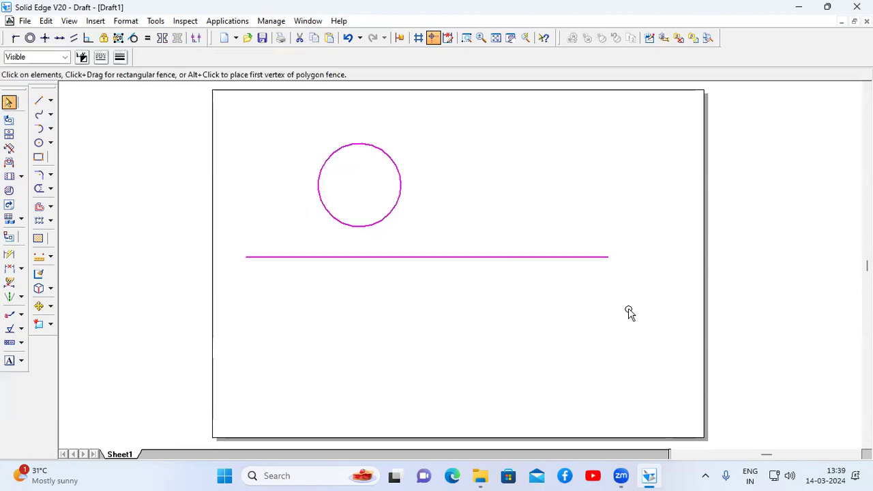
pyautogui.press('Delete')
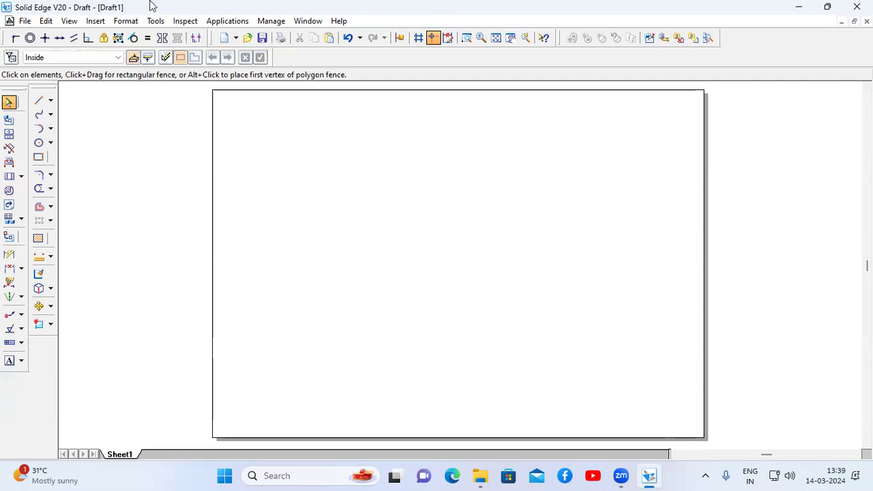
# Draw a horizontal rectangle about 45 mm wide and 27 mm high in the upper-left area of the sheet.
pyautogui.click(38, 157)
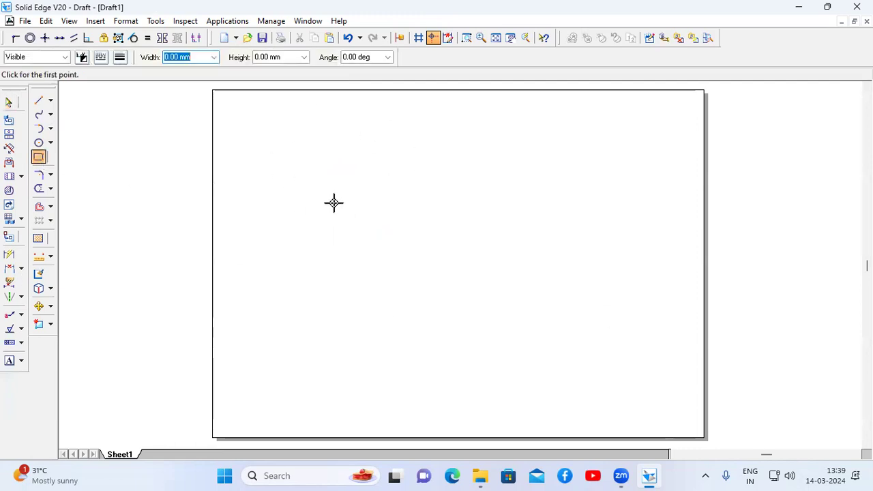
pyautogui.click(291, 218)
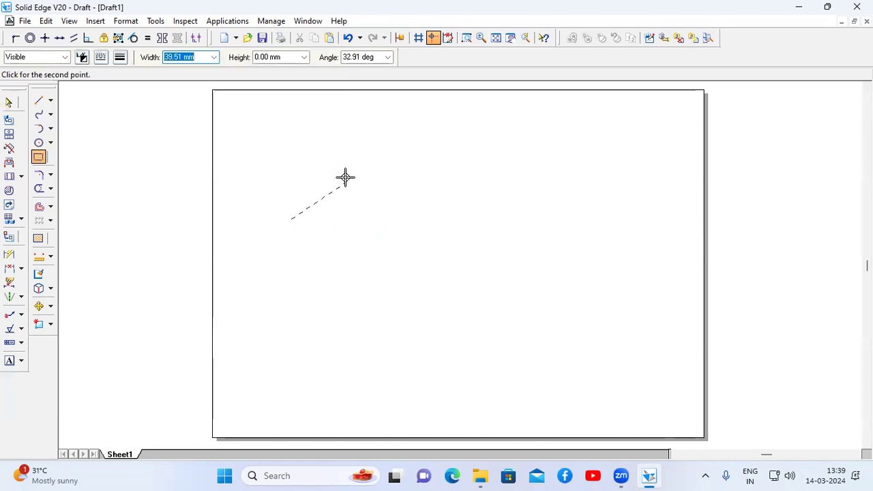
pyautogui.click(291, 173)
pyautogui.click(366, 185)
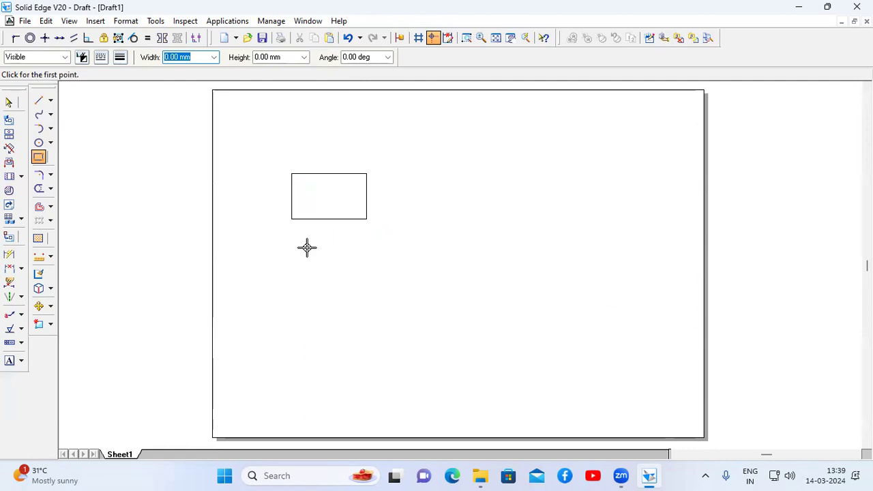
# Set the rectangle's bottom edge to 50 mm long and its left edge to 30 mm long.
pyautogui.click(10, 102)
pyautogui.click(328, 218)
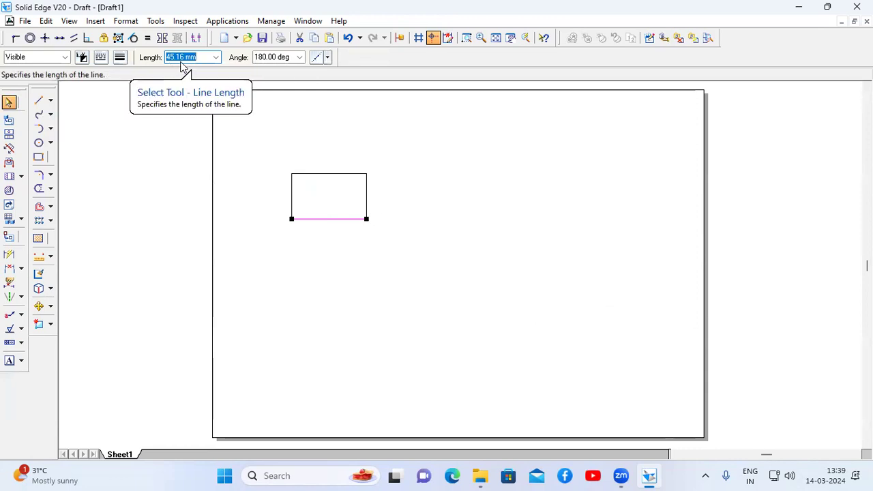
pyautogui.write('50')
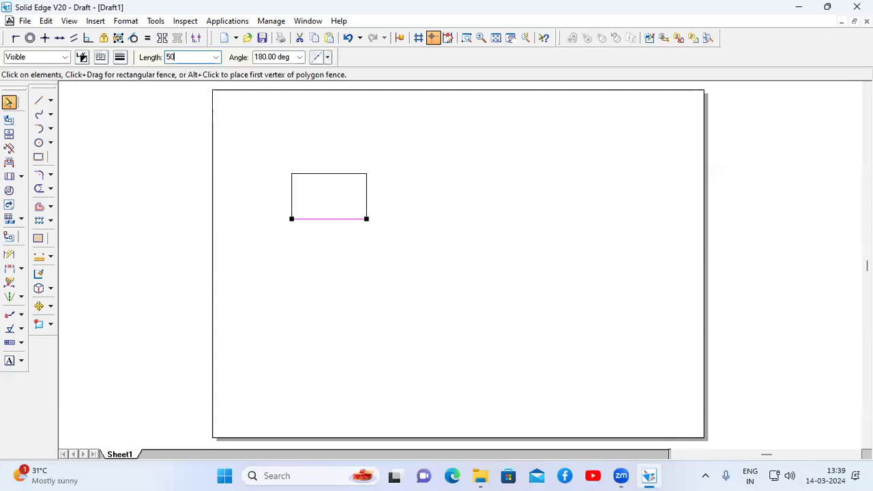
pyautogui.press('Tab')
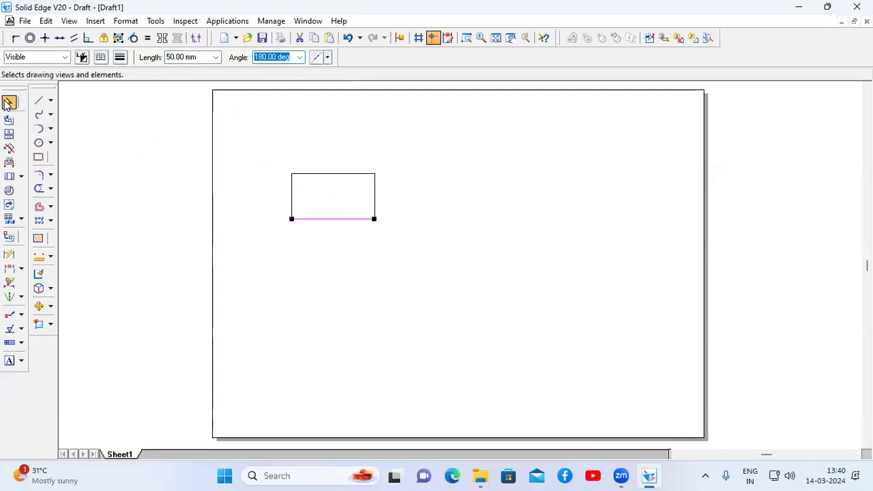
pyautogui.press('Tab')
pyautogui.click(292, 189)
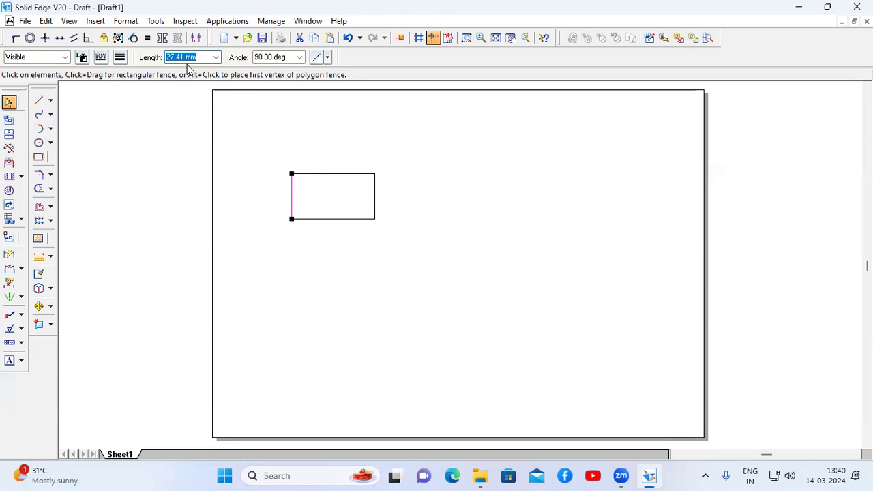
pyautogui.write('30')
pyautogui.press('Tab')
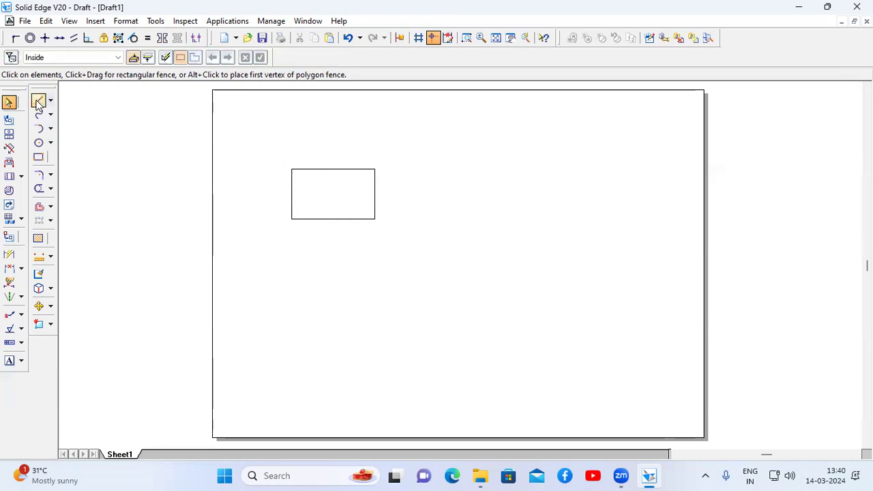
# Change the line width of all four rectangle edges to 0.50 mm.
pyautogui.moveTo(276, 141); pyautogui.dragTo(426, 240)
pyautogui.click(120, 57)
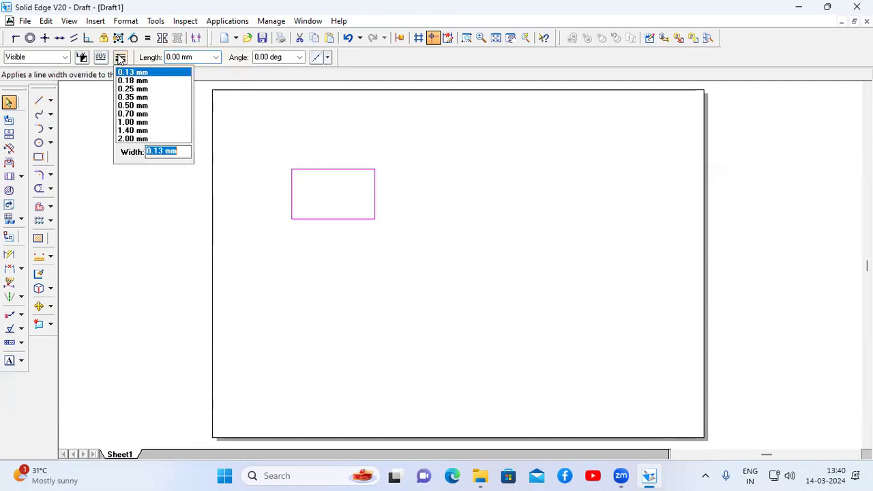
pyautogui.click(133, 105)
pyautogui.click(432, 281)
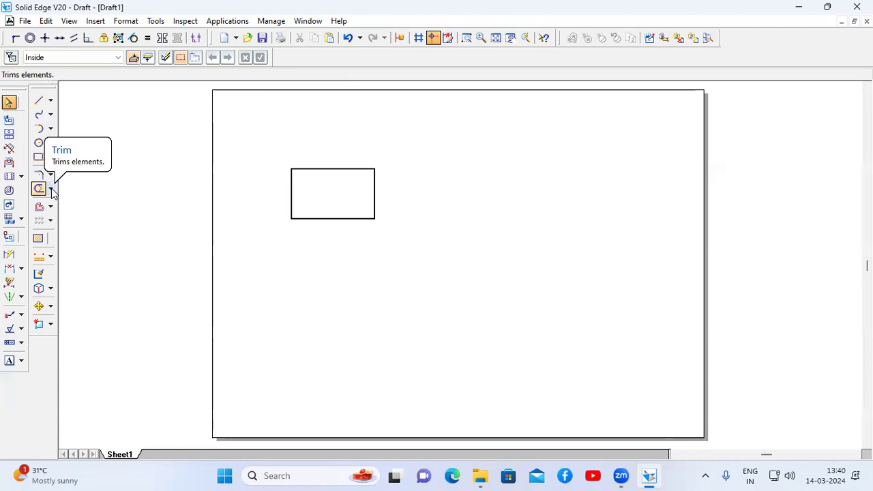
# Draw a vertical line with a 0.50 mm line width through the rectangle, slightly left of its center and extending beyond both horizontal edges.
pyautogui.click(38, 101)
pyautogui.click(120, 58)
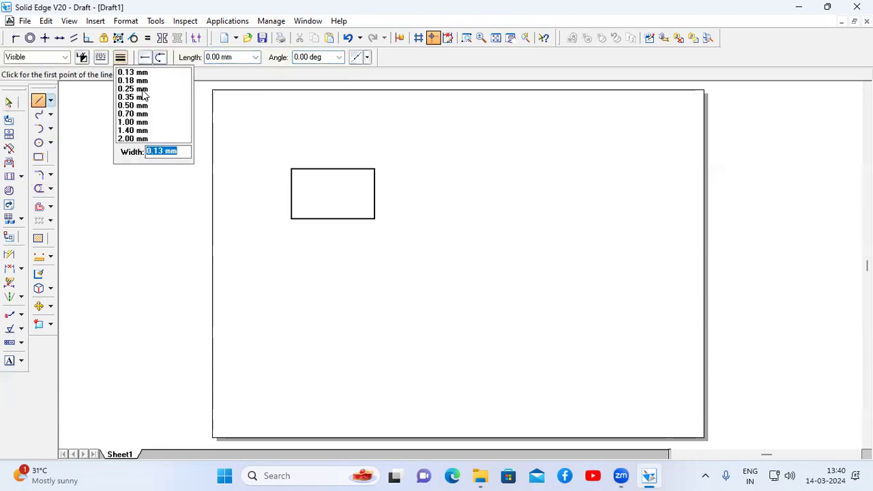
pyautogui.click(141, 104)
pyautogui.click(327, 127)
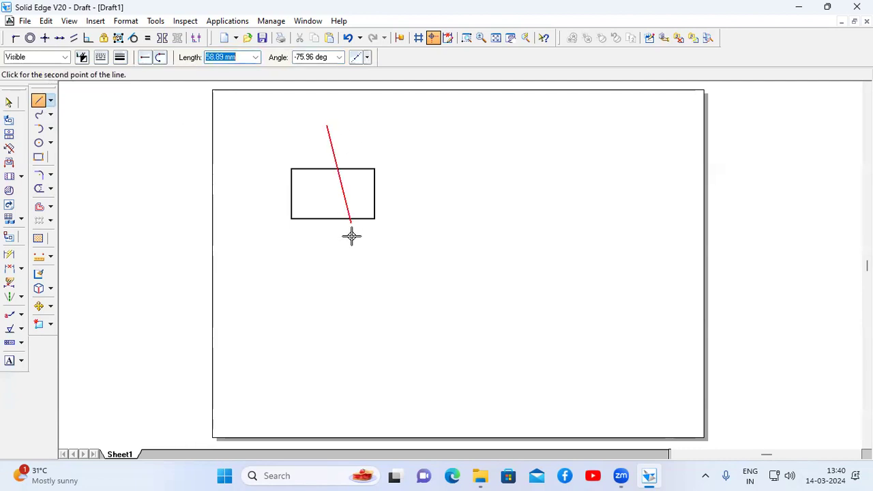
pyautogui.click(327, 278)
pyautogui.rightClick(384, 271)
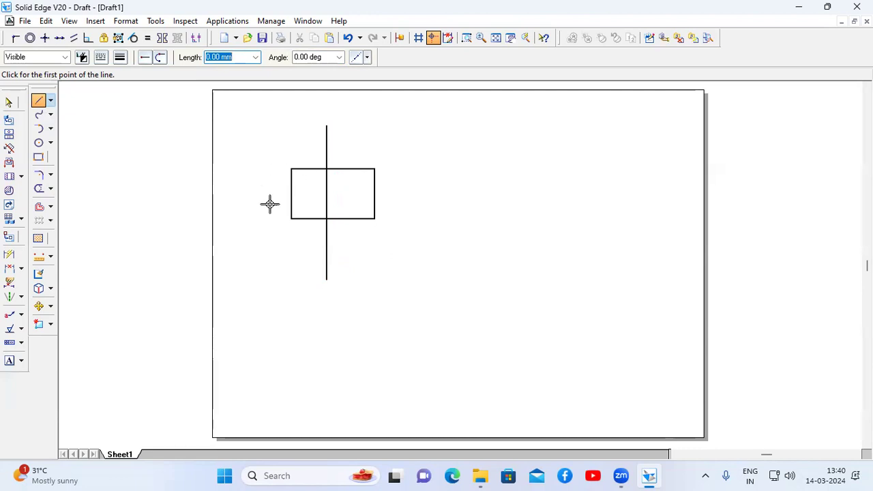
# Trim off the part of the rectangle left of the vertical line and the line's ends above and below the rectangle.
pyautogui.click(39, 188)
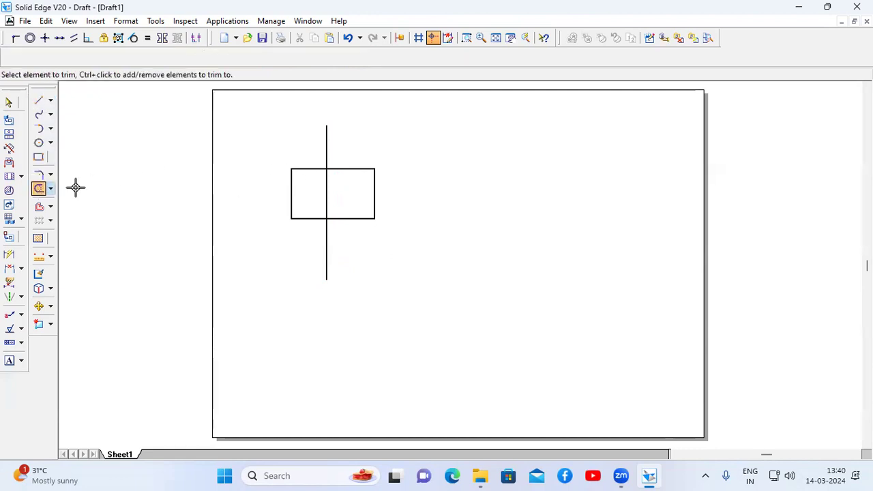
pyautogui.click(305, 169)
pyautogui.click(292, 190)
pyautogui.click(304, 219)
pyautogui.click(323, 269)
pyautogui.click(327, 153)
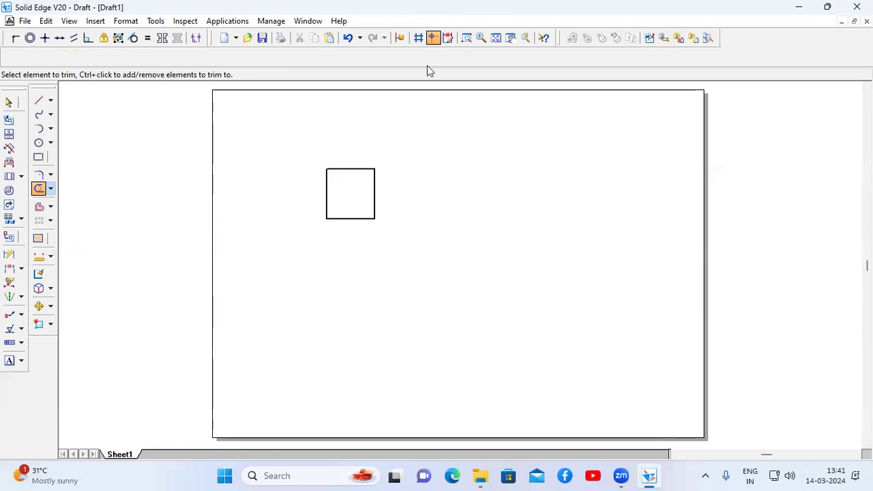
# Draw a horizontal continuous line about 153 mm long with a 0.50 mm line width in the lower part of the sheet.
pyautogui.click(39, 101)
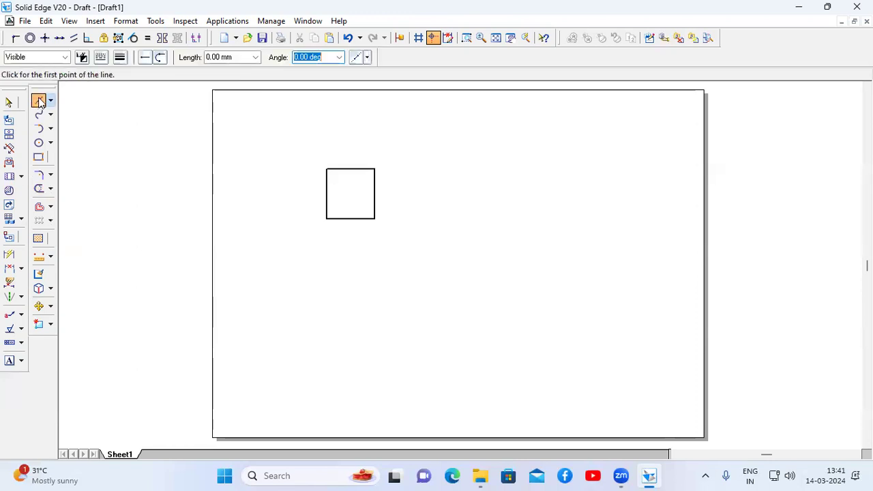
pyautogui.click(100, 57)
pyautogui.click(108, 74)
pyautogui.click(120, 57)
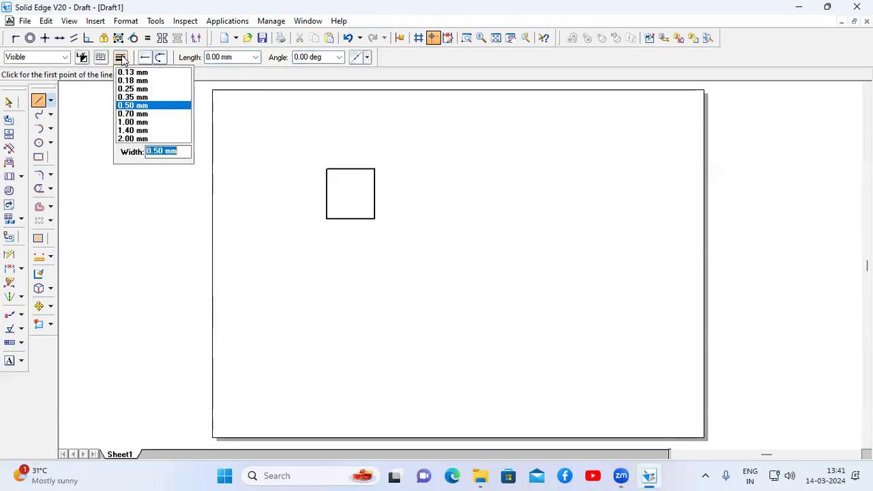
pyautogui.click(136, 106)
pyautogui.click(306, 331)
pyautogui.click(560, 330)
pyautogui.rightClick(563, 311)
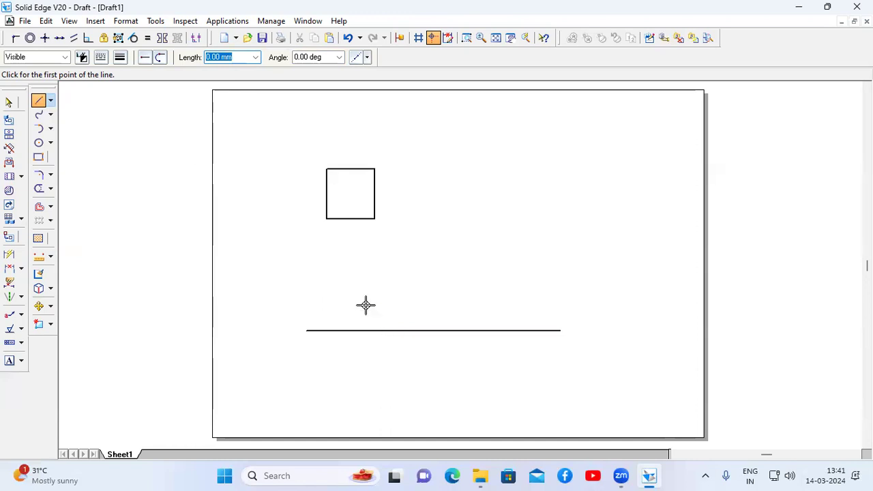
# Add a Smart Dimension for the horizontal line's length and place it below the line.
pyautogui.click(9, 256)
pyautogui.click(391, 330)
pyautogui.click(396, 354)
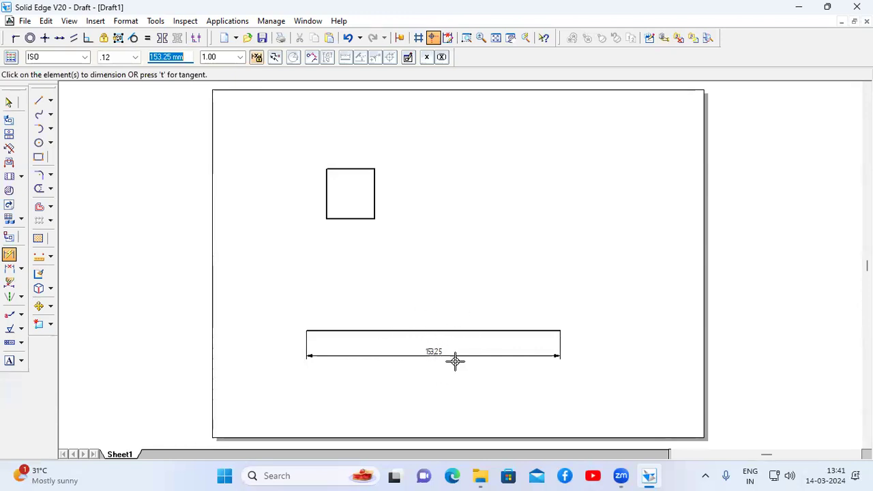
# Set the horizontal line's length dimension to 160 mm.
pyautogui.click(9, 102)
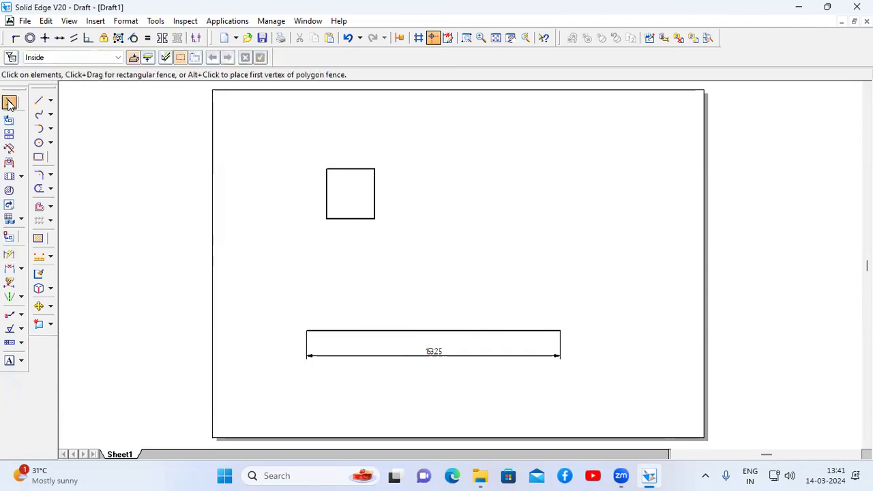
pyautogui.click(431, 355)
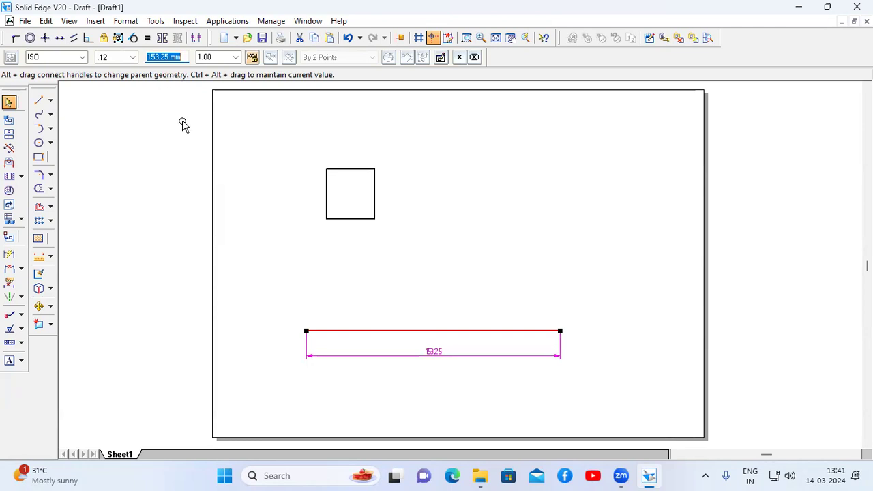
pyautogui.write('160')
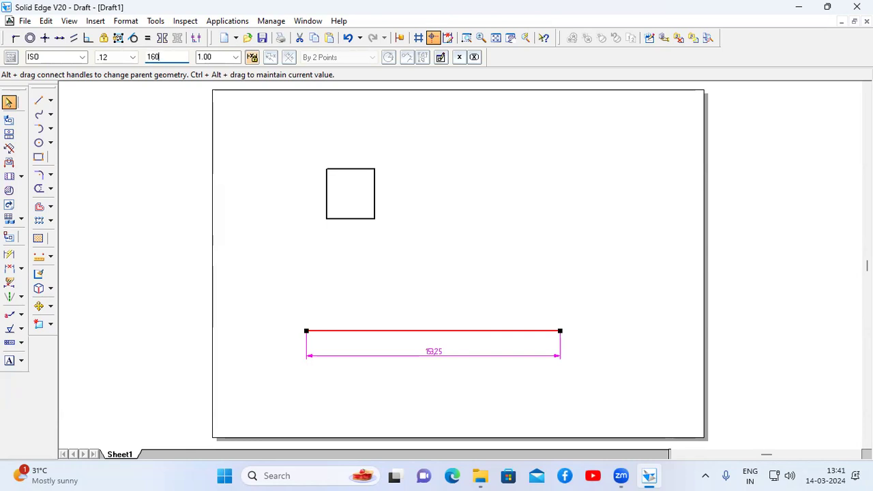
pyautogui.press('Return')
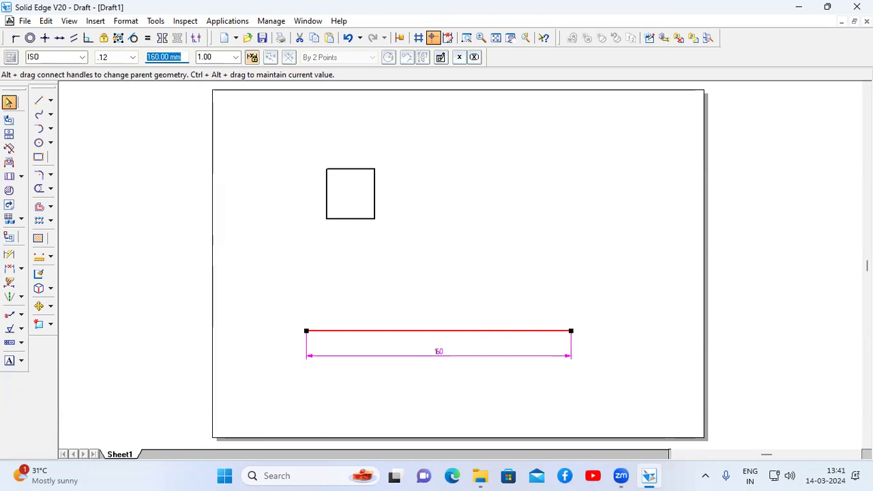
pyautogui.press('Escape')
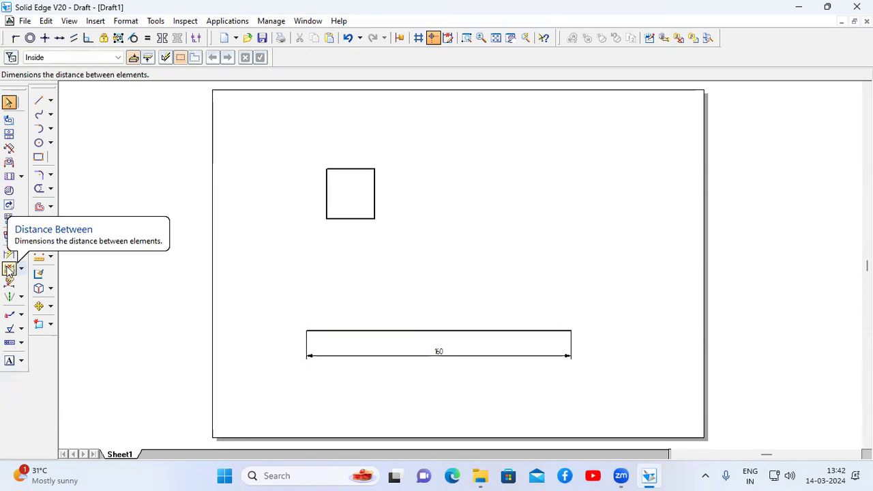
# Dimension the distance between the trimmed rectangle's left and right edges, placing it below the shape.
pyautogui.click(9, 269)
pyautogui.click(326, 200)
pyautogui.click(374, 201)
pyautogui.click(348, 253)
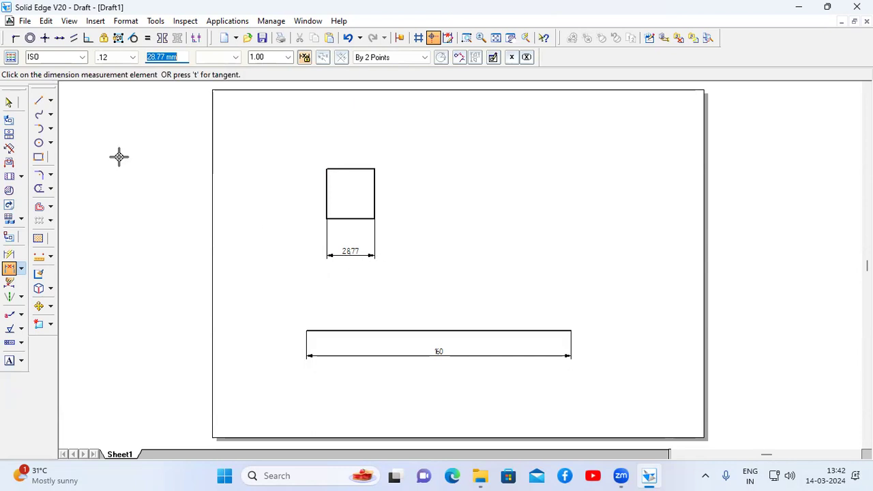
# Set the rectangle's width dimension to 35 mm.
pyautogui.click(9, 102)
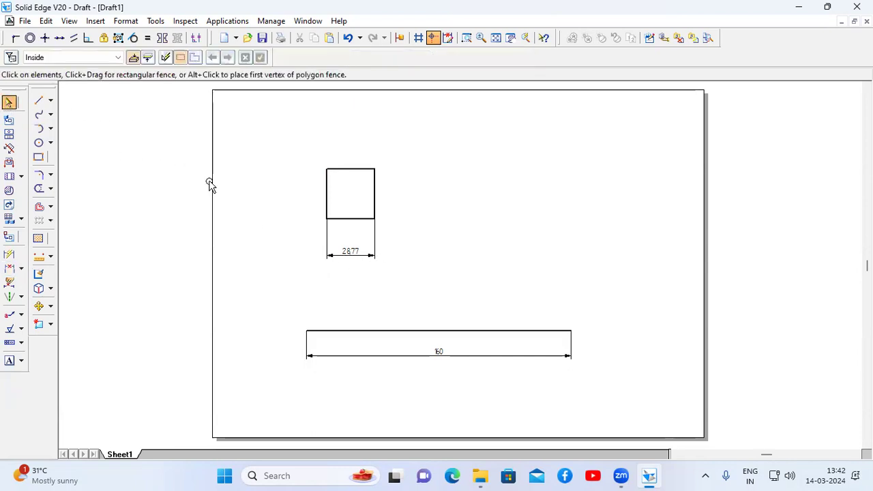
pyautogui.click(352, 258)
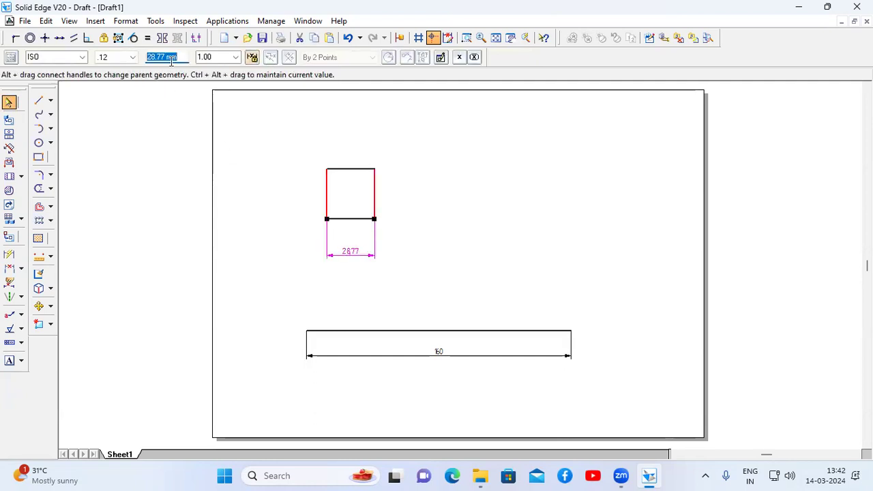
pyautogui.write('35')
pyautogui.press('Return')
pyautogui.click(486, 188)
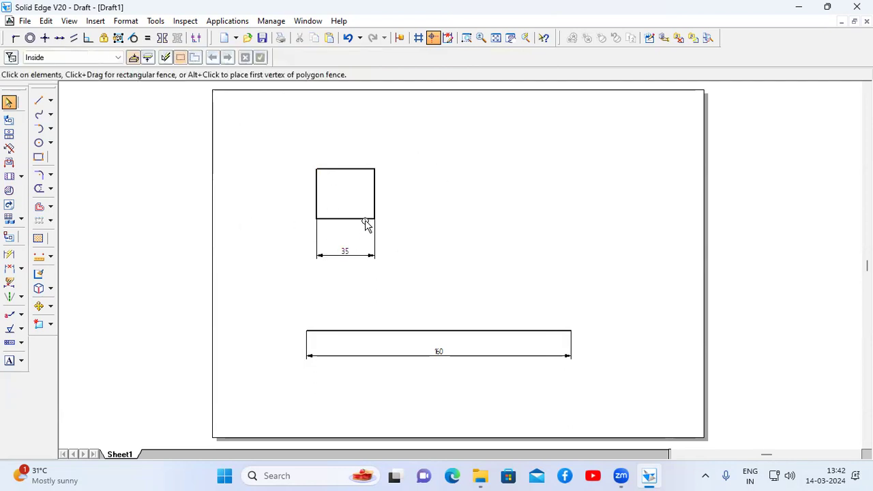
# Add an Angle Between dimension between the square's bottom and left edges, placing it inside the lower-left corner.
pyautogui.click(21, 271)
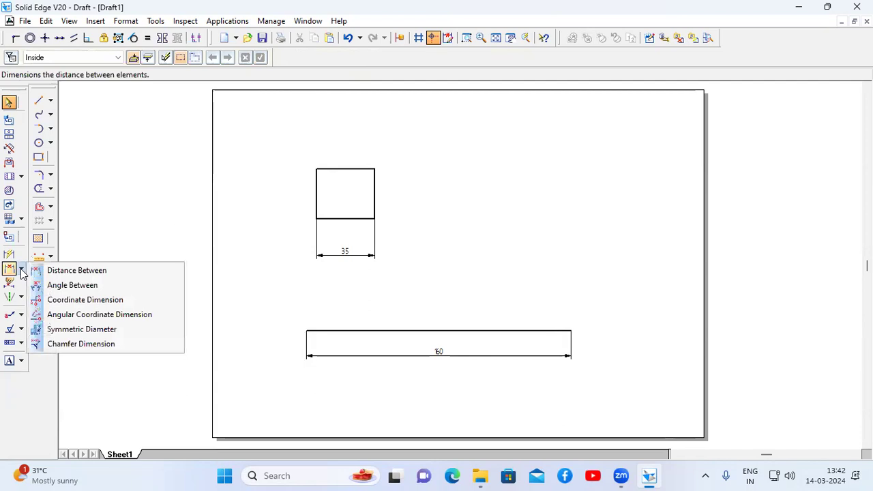
pyautogui.click(71, 285)
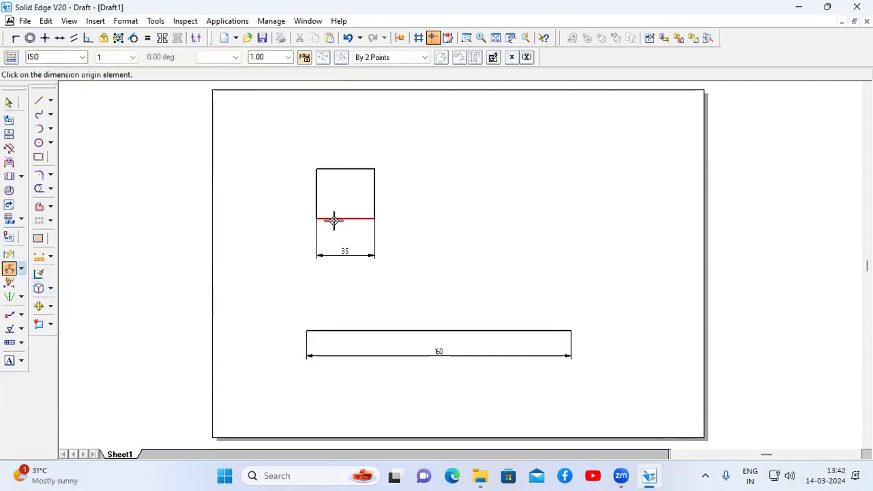
pyautogui.click(317, 203)
pyautogui.click(326, 208)
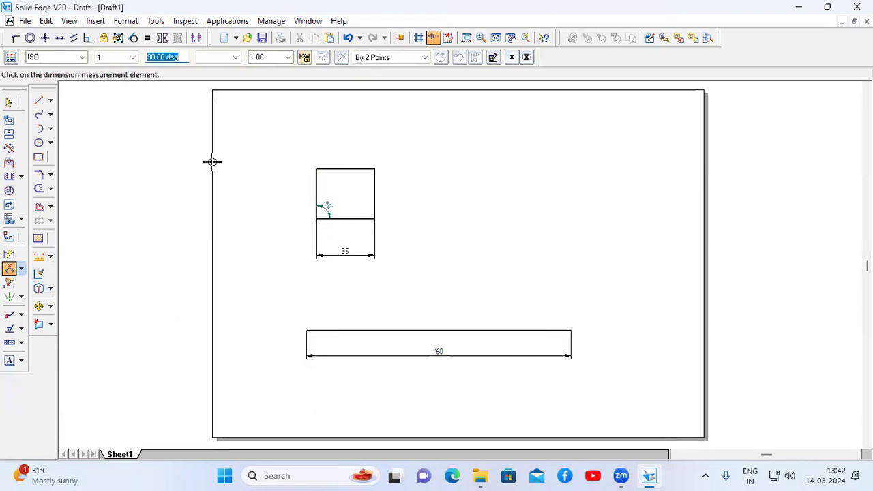
# Select all the shapes and dimensions on the sheet with a fence and delete them.
pyautogui.click(8, 102)
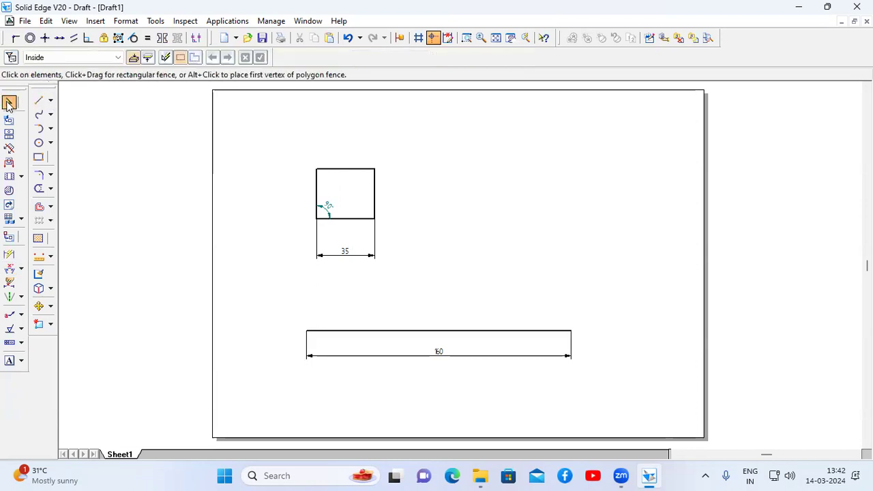
pyautogui.moveTo(244, 117); pyautogui.dragTo(618, 402)
pyautogui.press('Delete')
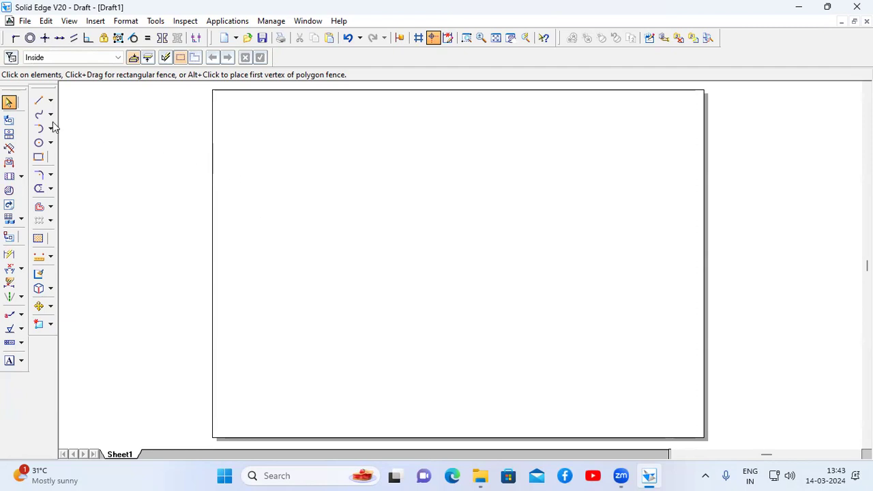
# Start the Line tool with the Continuous line type and a 0.50 mm line width.
pyautogui.click(39, 102)
pyautogui.click(101, 57)
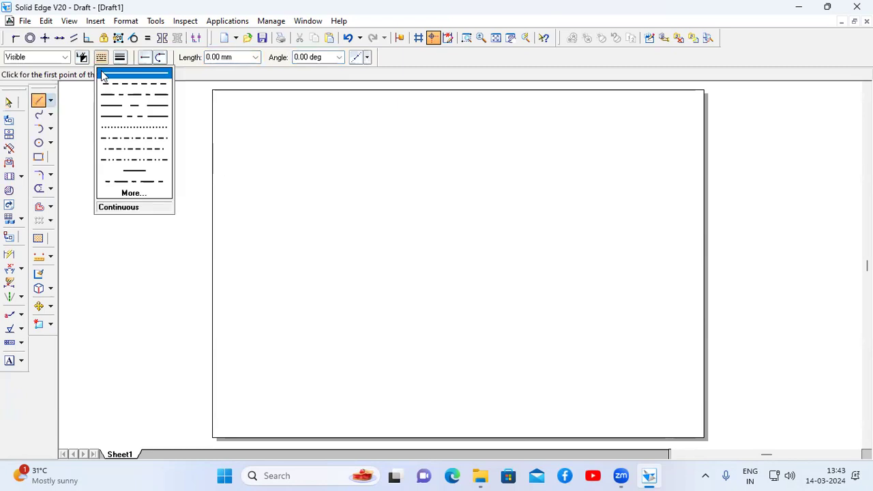
pyautogui.click(101, 71)
pyautogui.click(120, 57)
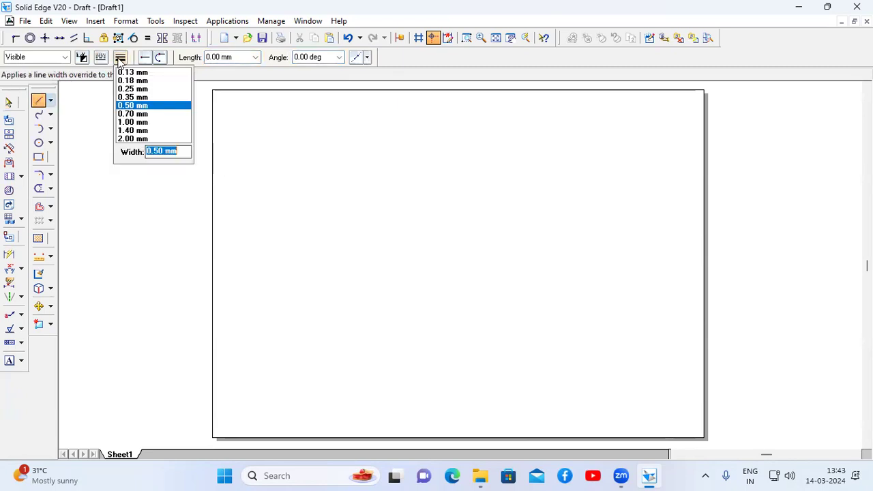
pyautogui.click(131, 106)
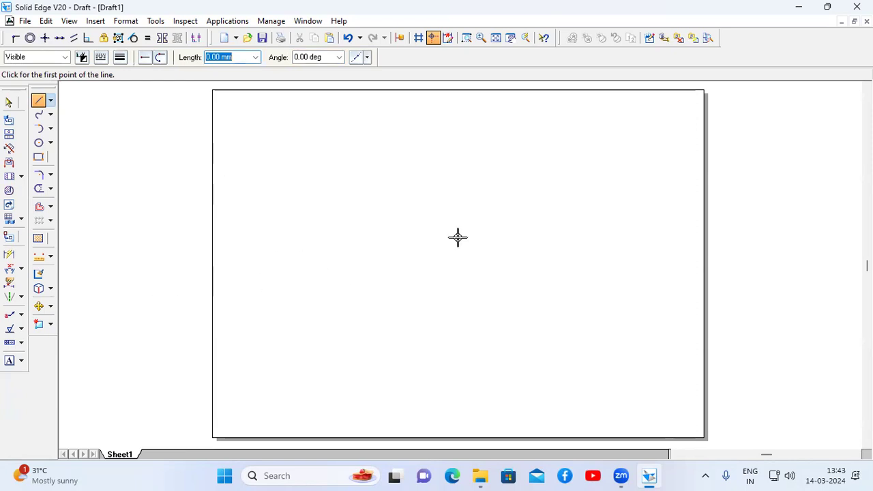
# Draw two connected 30 mm lines near the sheet's upper-left area, at angles of 120° and 120*2 degrees.
pyautogui.click(255, 187)
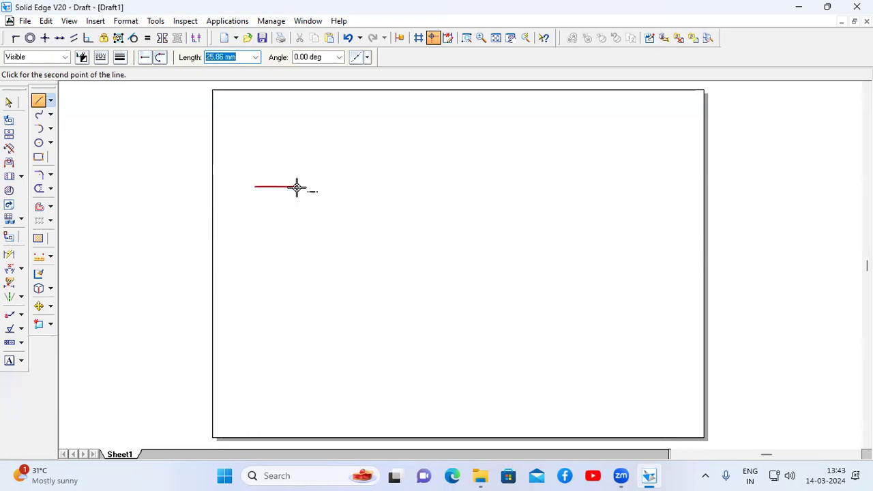
pyautogui.write('30')
pyautogui.press('Tab')
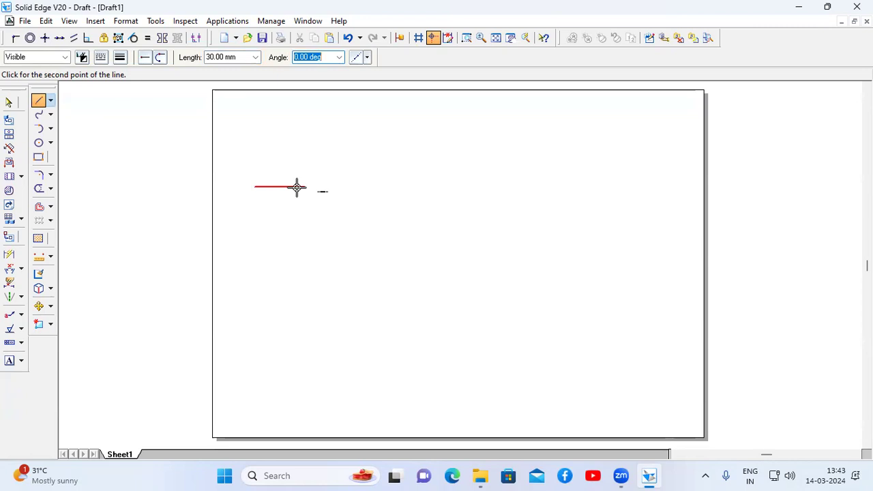
pyautogui.write('120')
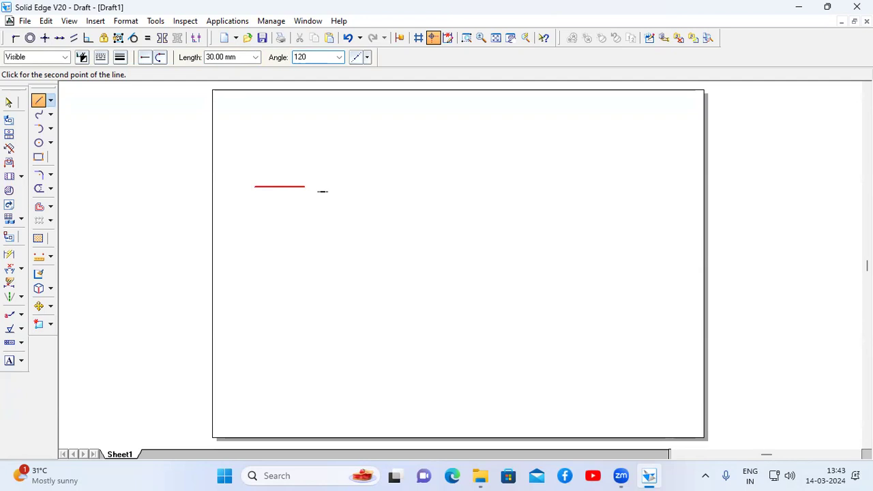
pyautogui.press('Return')
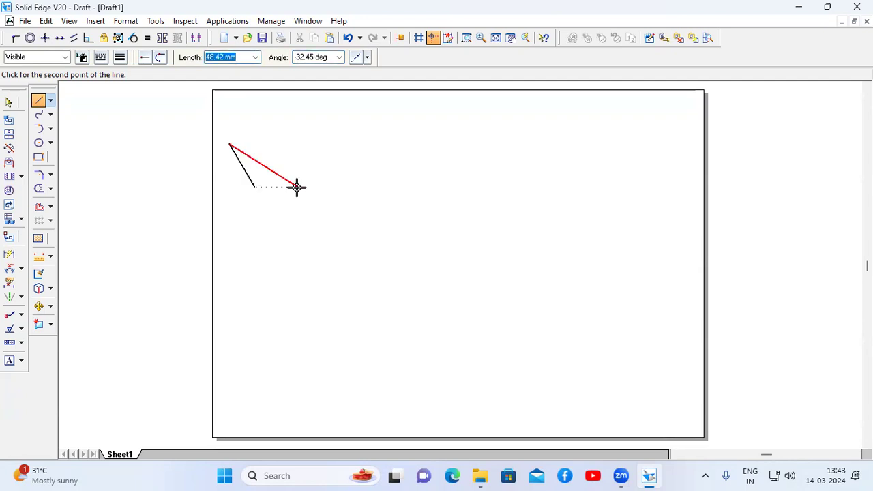
pyautogui.write('30')
pyautogui.press('Tab')
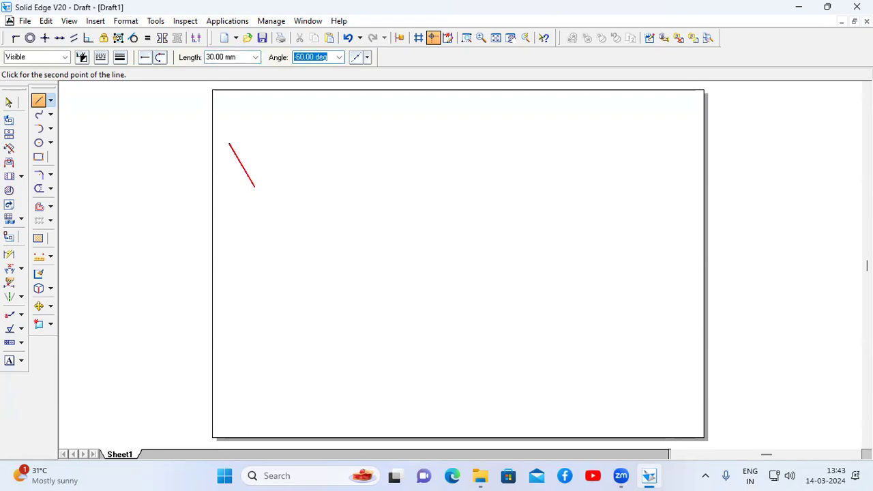
pyautogui.write('120°2')
pyautogui.press('Return')
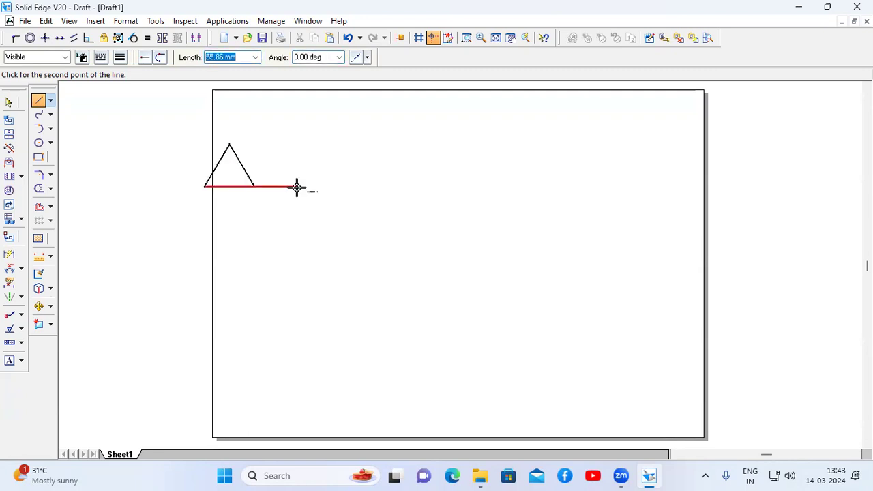
# Try to close the triangle with a 30 mm line at an angle of 120*3 degrees.
pyautogui.write('30')
pyautogui.press('Tab')
pyautogui.write('120°3')
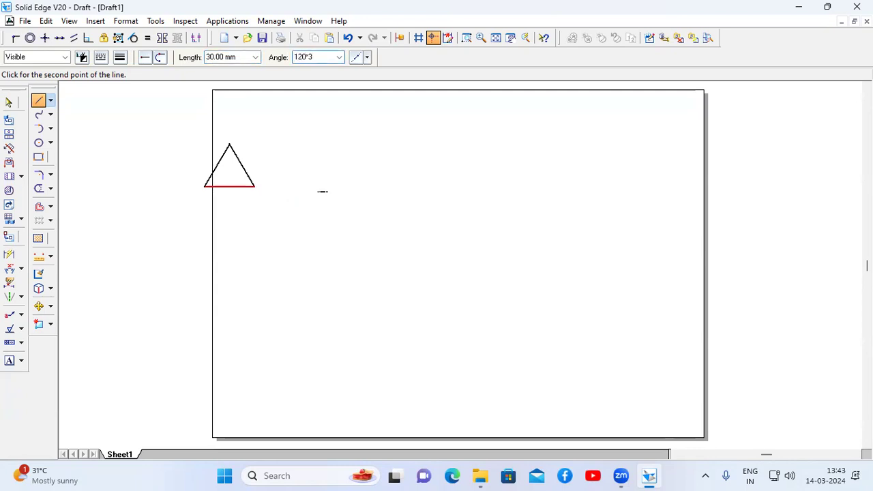
pyautogui.press('Tab')
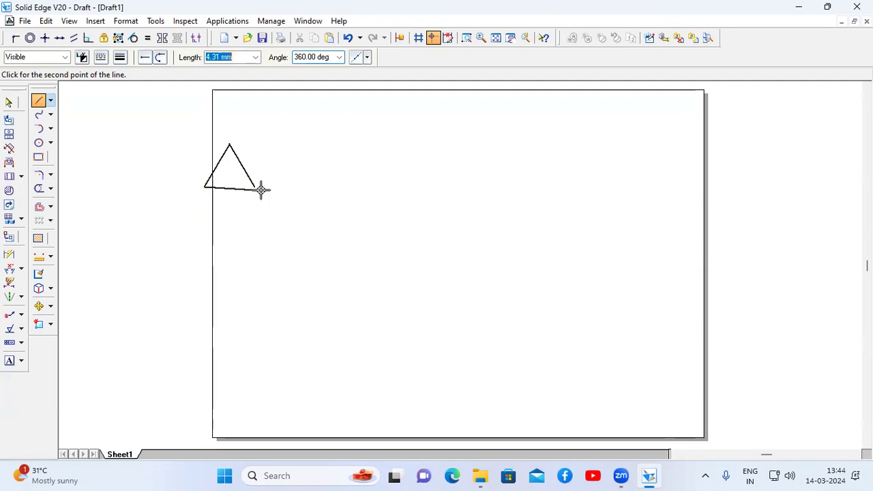
pyautogui.click(294, 178)
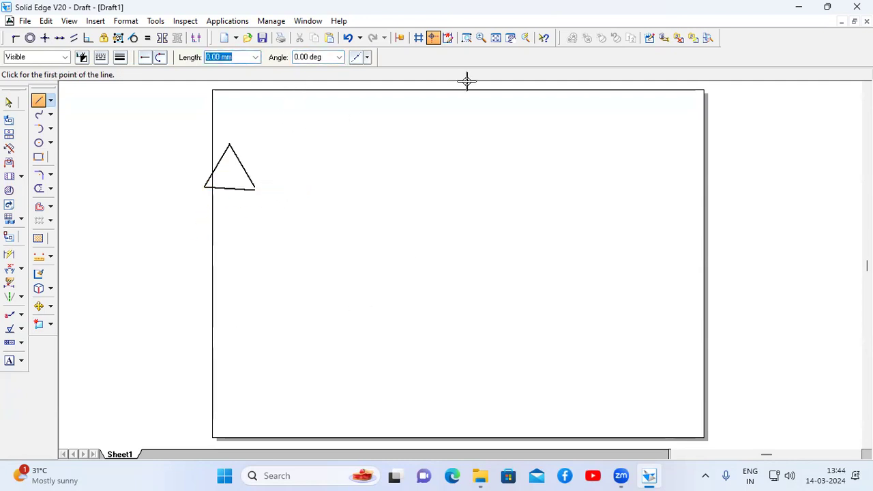
# Undo the three lines of the triangle.
pyautogui.click(348, 37)
pyautogui.click(348, 38)
pyautogui.click(348, 37)
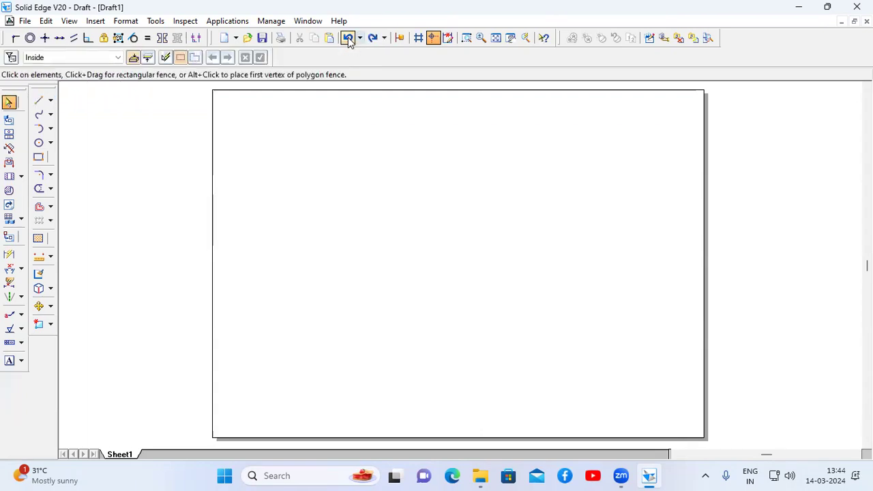
# Draw the first side of a new triangle as a 30 mm line at 120°, starting farther inside the sheet.
pyautogui.click(38, 101)
pyautogui.click(120, 59)
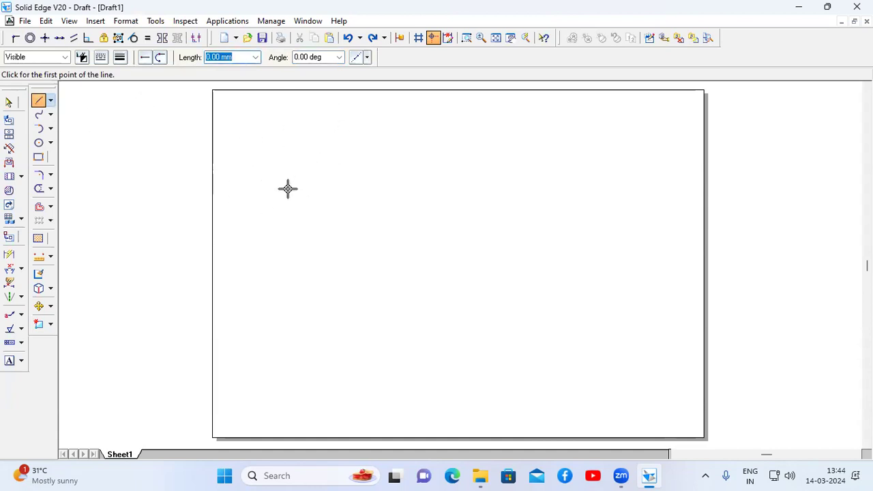
pyautogui.click(341, 230)
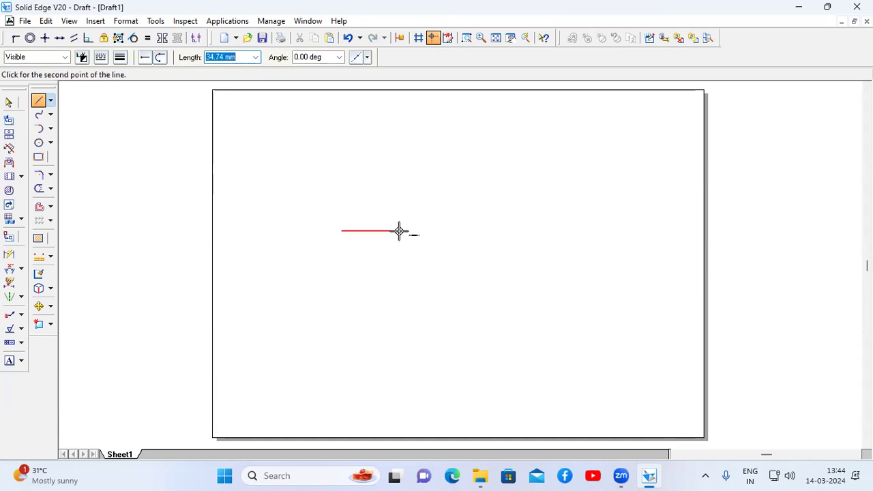
pyautogui.write('30')
pyautogui.press('Tab')
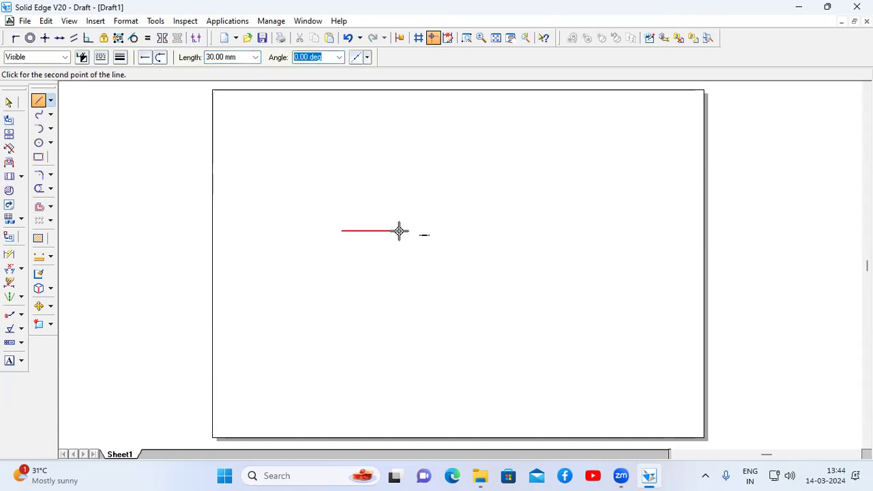
pyautogui.write('120')
pyautogui.press('Return')
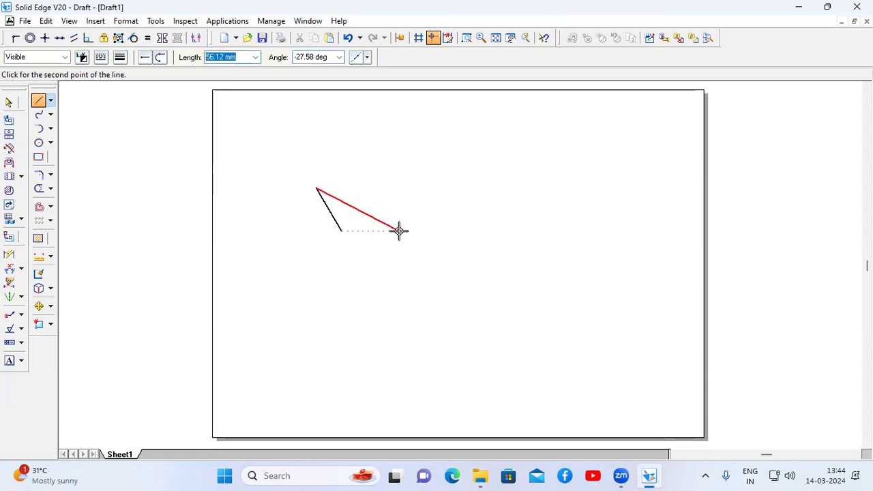
# Add the second side as a 30 mm line at 120*2 degrees and close the triangle with a 30 mm horizontal base.
pyautogui.write('30')
pyautogui.press('Tab')
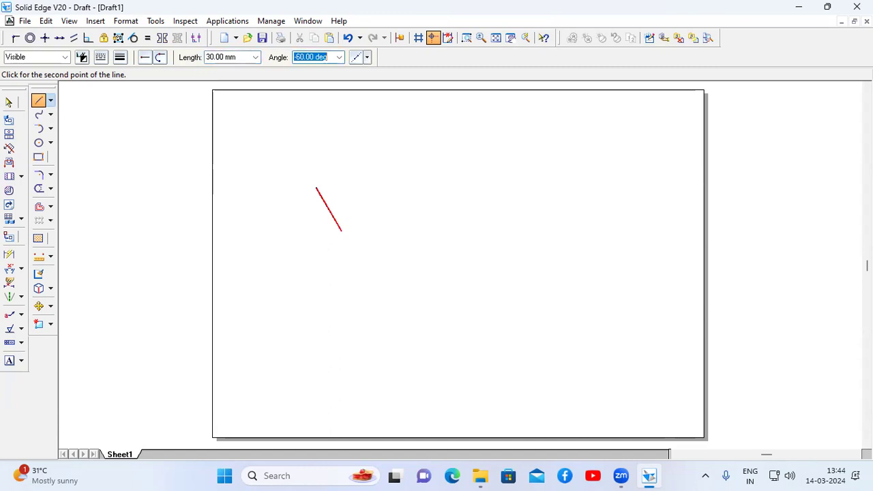
pyautogui.write('120°2')
pyautogui.press('Return')
pyautogui.write('30')
pyautogui.press('Tab')
pyautogui.write('120')
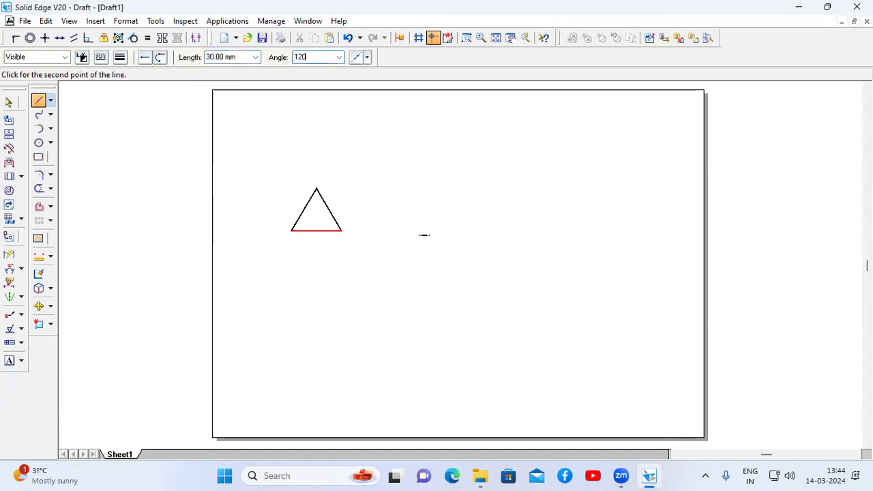
pyautogui.press('Return')
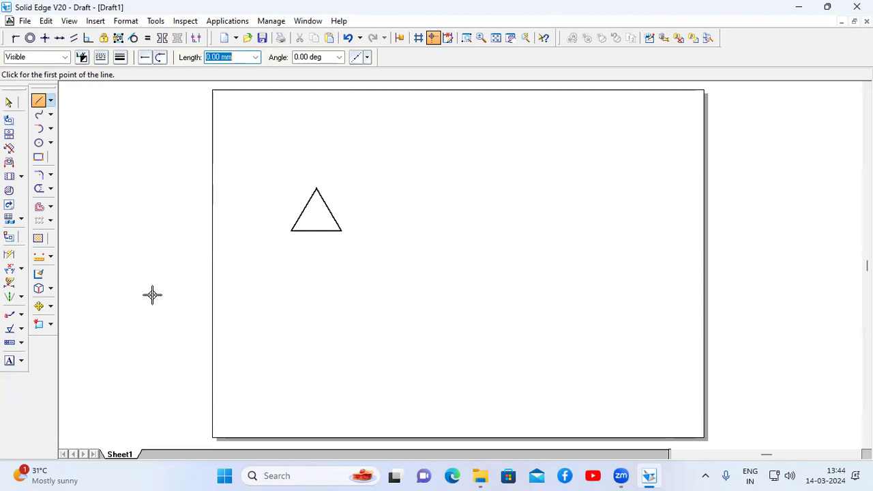
# Try copying the whole triangle to the right half of the sheet with the Move tool, and undo the copy.
pyautogui.click(38, 307)
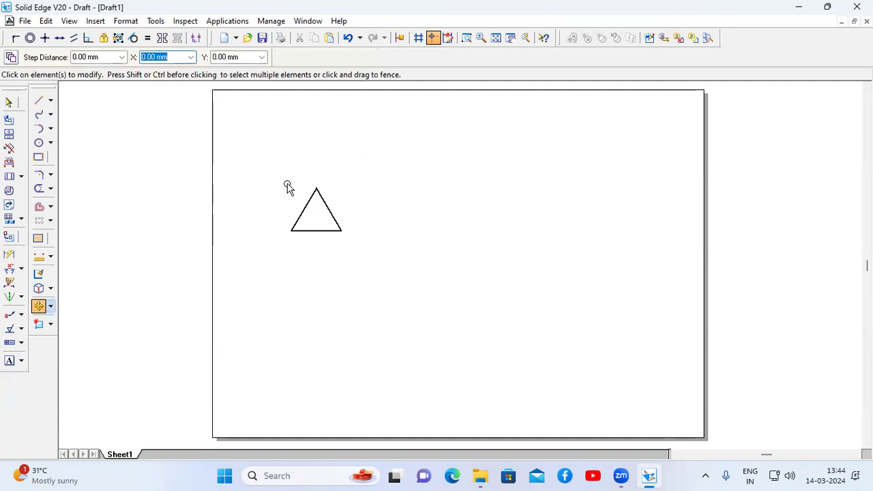
pyautogui.moveTo(281, 168); pyautogui.dragTo(364, 248)
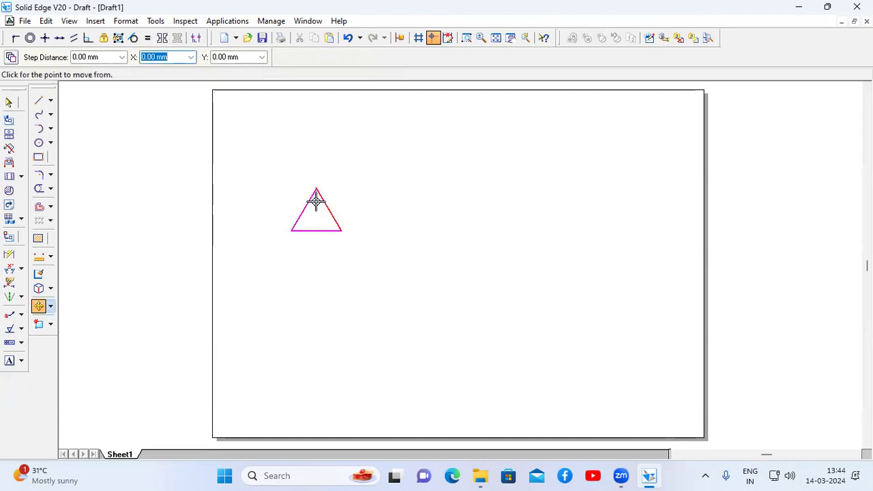
pyautogui.click(9, 58)
pyautogui.click(341, 231)
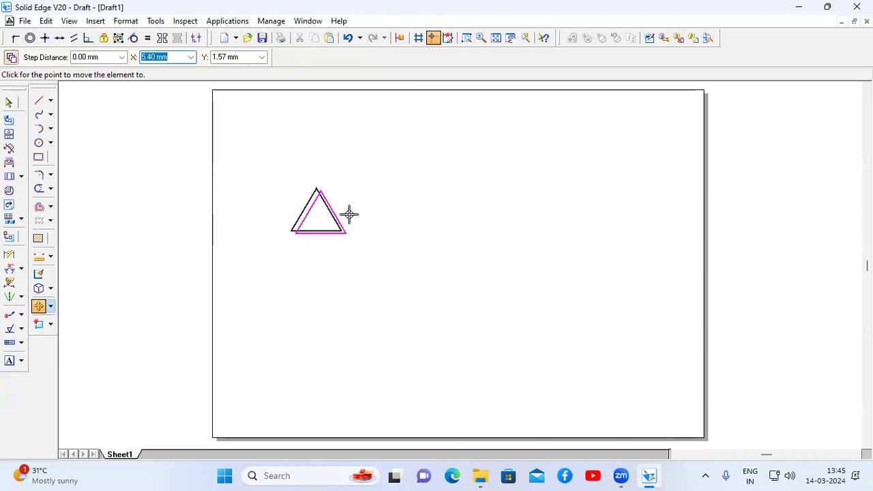
pyautogui.click(485, 233)
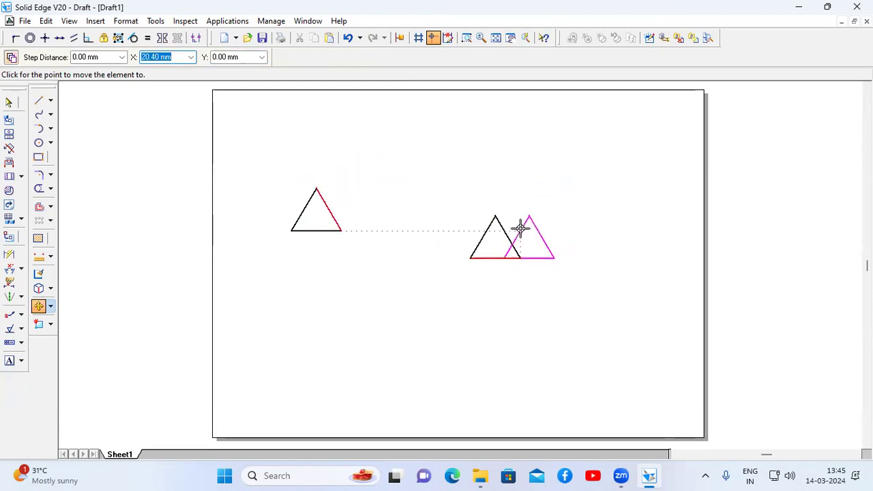
pyautogui.click(348, 37)
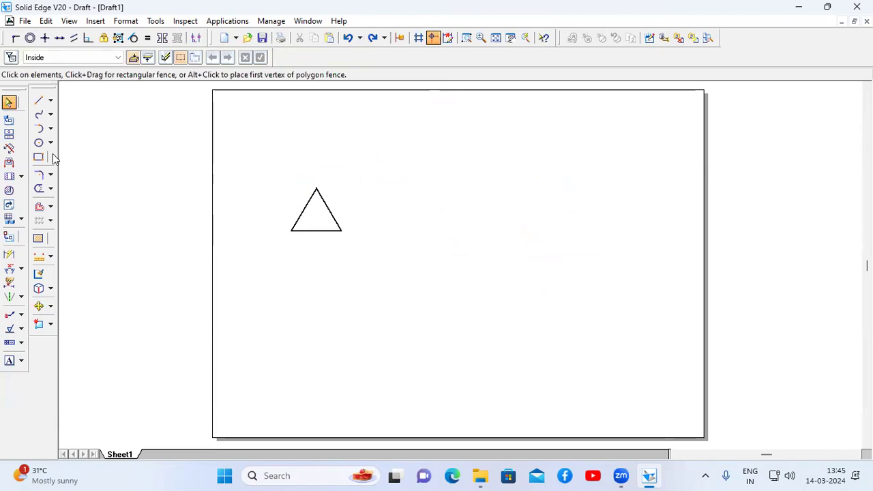
# Move the whole triangle about 97 mm straight down with the Move tool, without keeping a copy.
pyautogui.click(39, 307)
pyautogui.moveTo(277, 165); pyautogui.dragTo(359, 249)
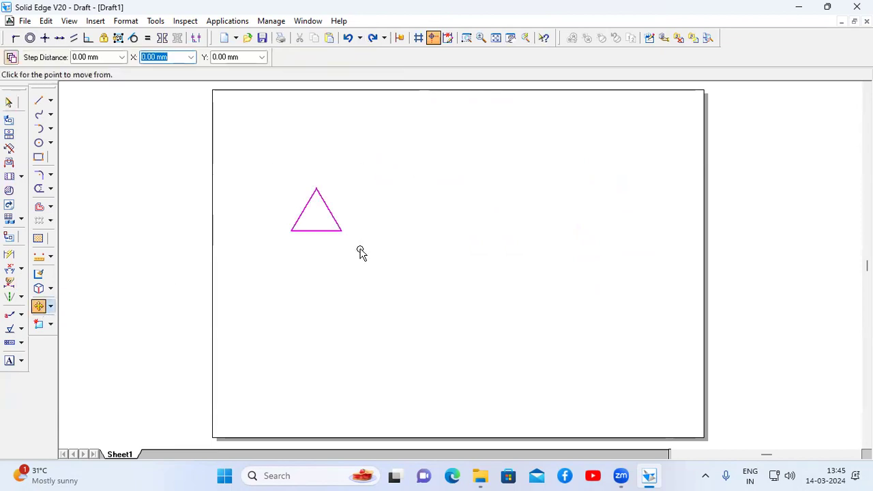
pyautogui.click(12, 57)
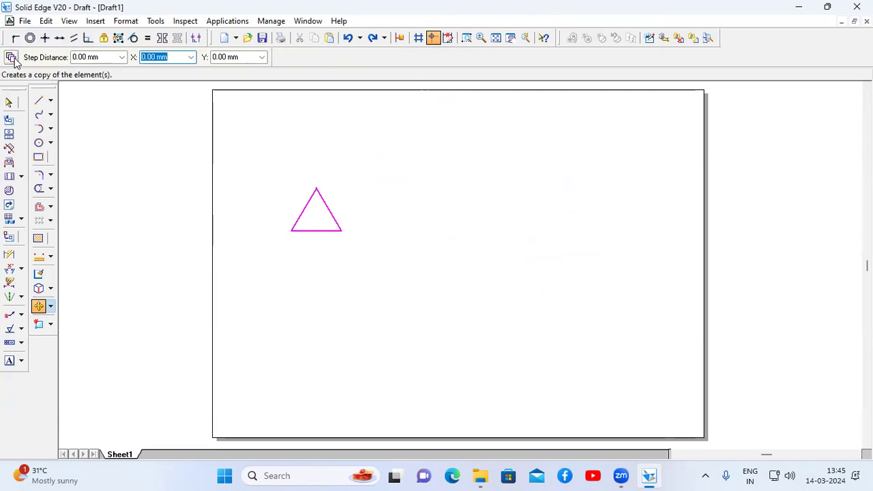
pyautogui.click(322, 212)
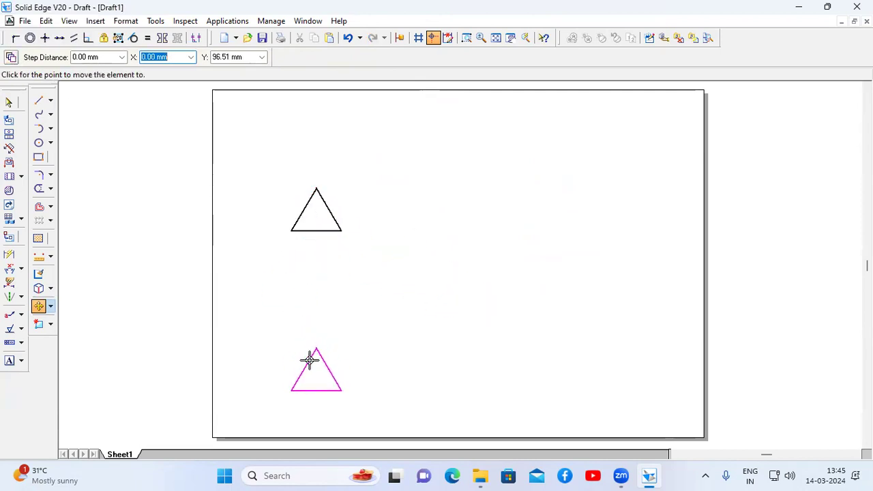
pyautogui.click(310, 361)
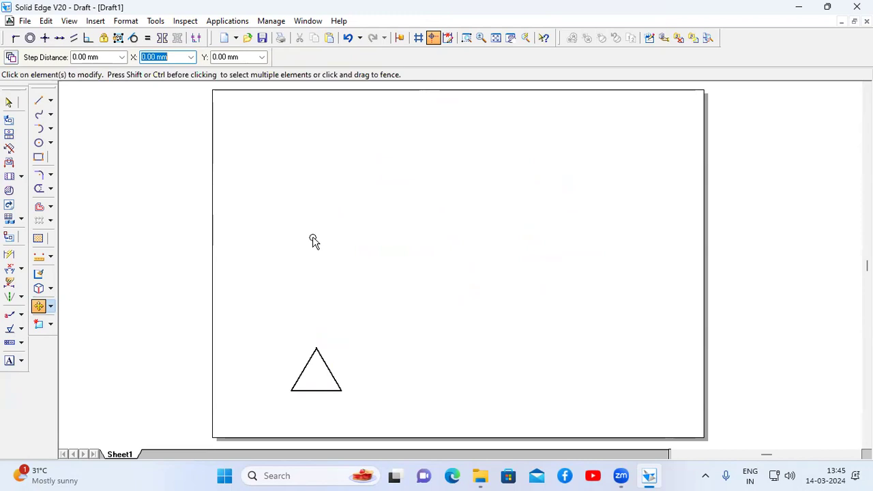
# Undo the last downward move of the triangle.
pyautogui.click(12, 58)
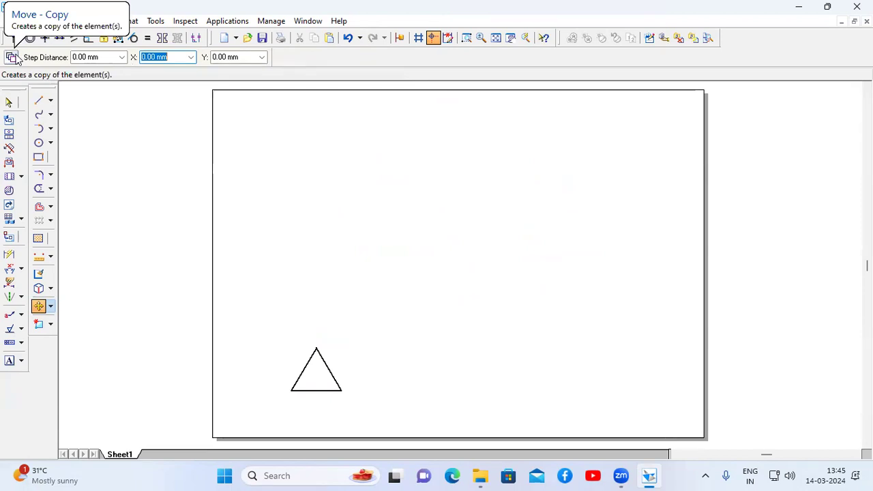
pyautogui.click(348, 38)
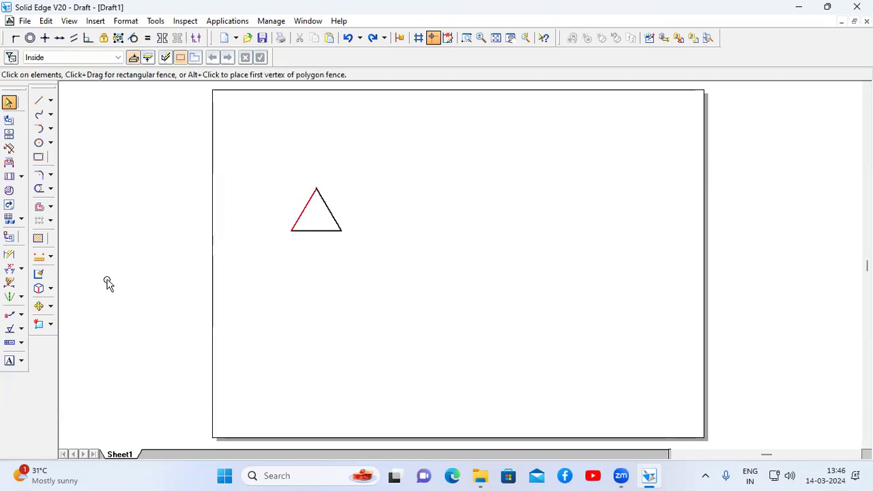
# Rotate the whole triangle 90° clockwise about its apex with the Rotate tool, without keeping a copy.
pyautogui.click(51, 308)
pyautogui.click(79, 322)
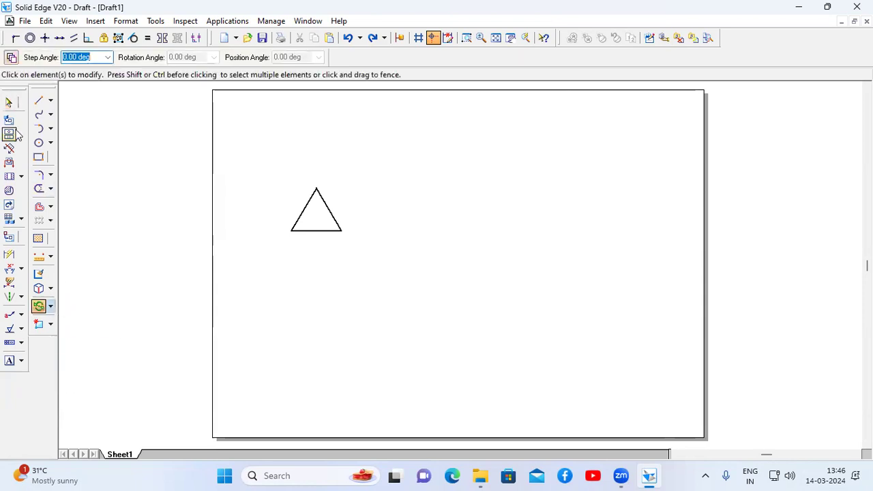
pyautogui.moveTo(273, 169); pyautogui.dragTo(374, 260)
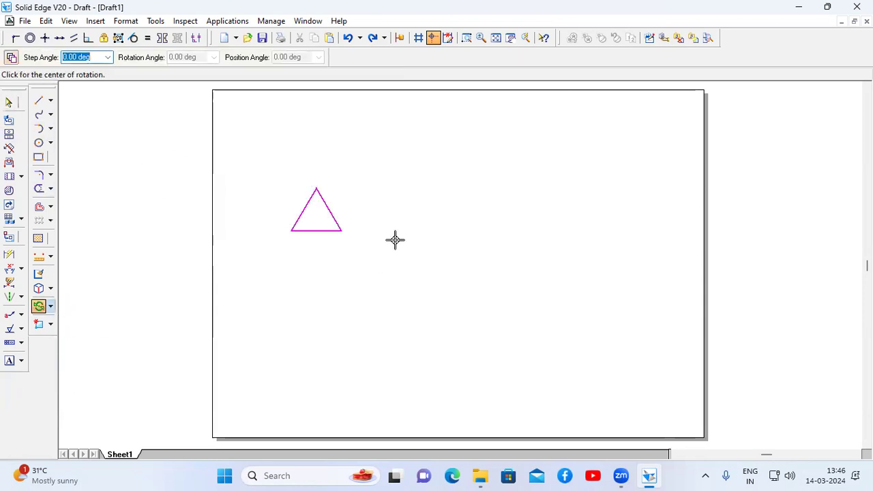
pyautogui.click(11, 58)
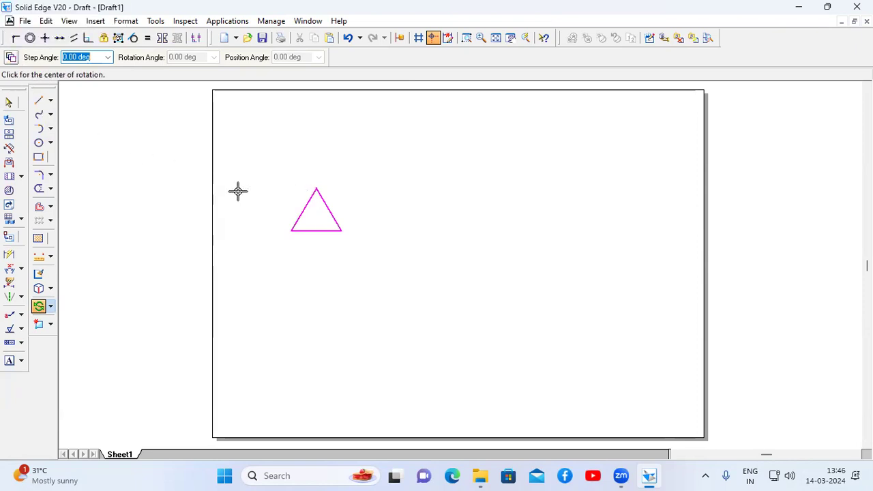
pyautogui.click(316, 187)
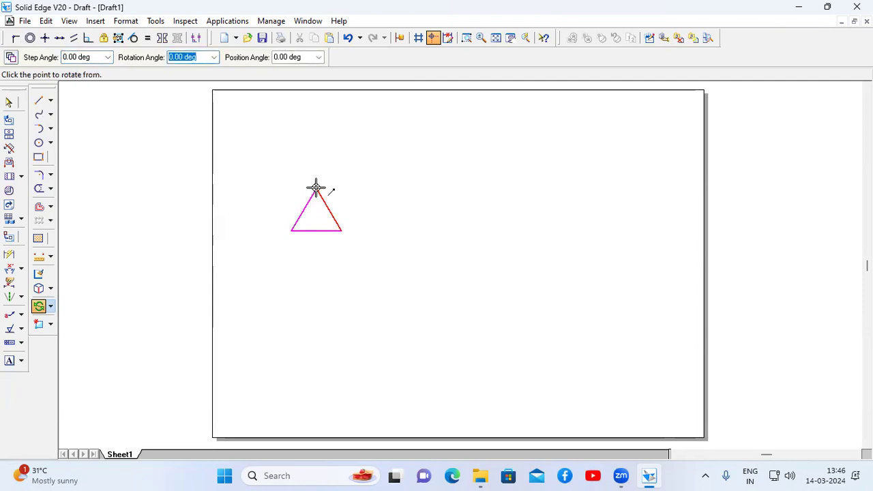
pyautogui.click(317, 230)
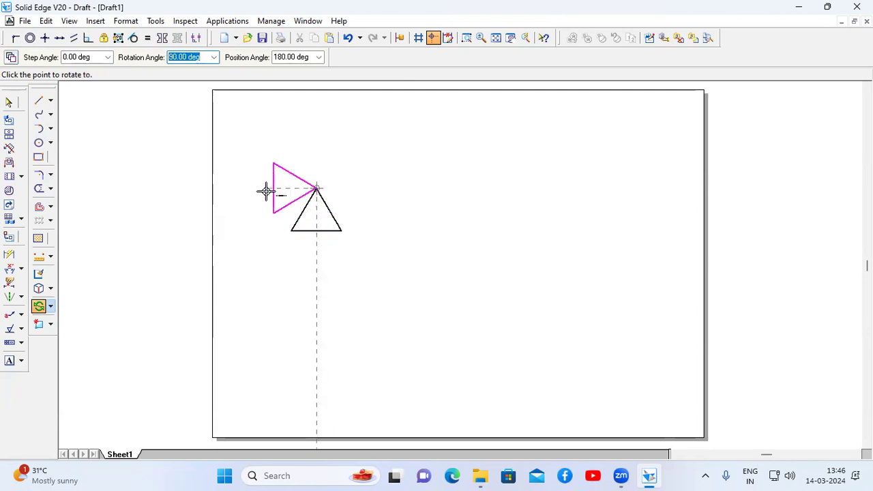
pyautogui.click(264, 187)
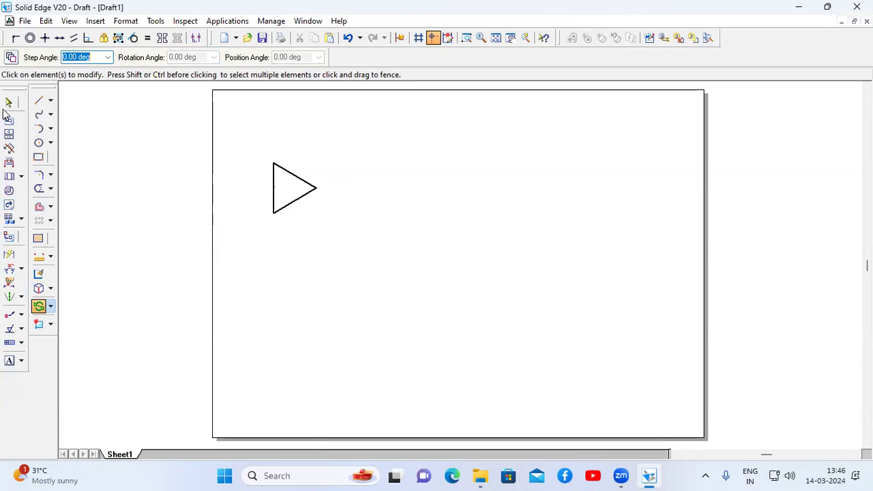
# Rotate the triangle another 180° about its apex so that its vertical base lies right of the apex.
pyautogui.moveTo(258, 137); pyautogui.dragTo(361, 255)
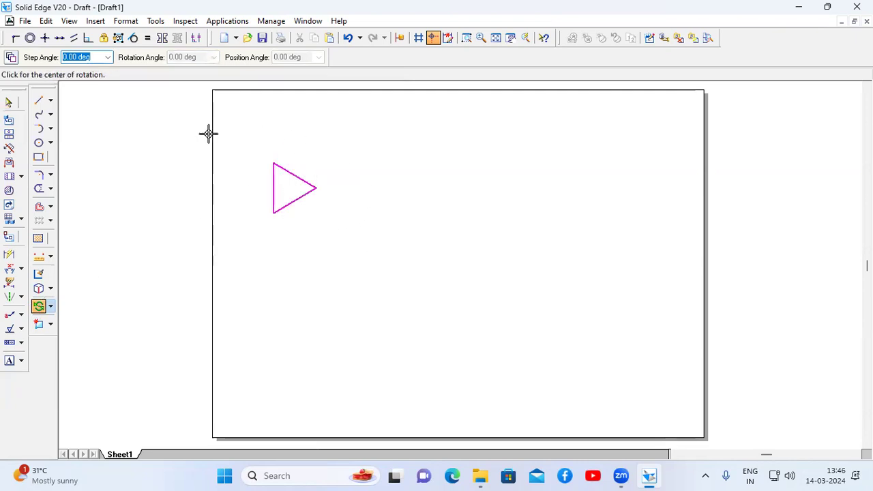
pyautogui.click(316, 188)
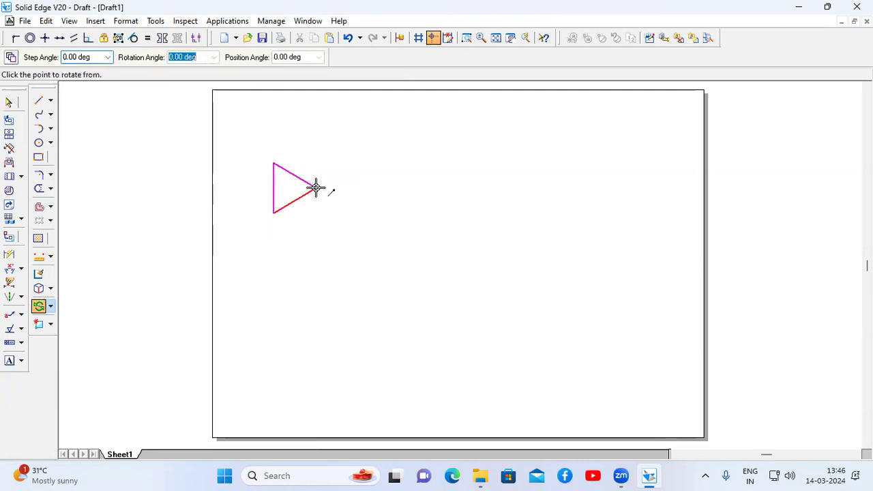
pyautogui.click(274, 189)
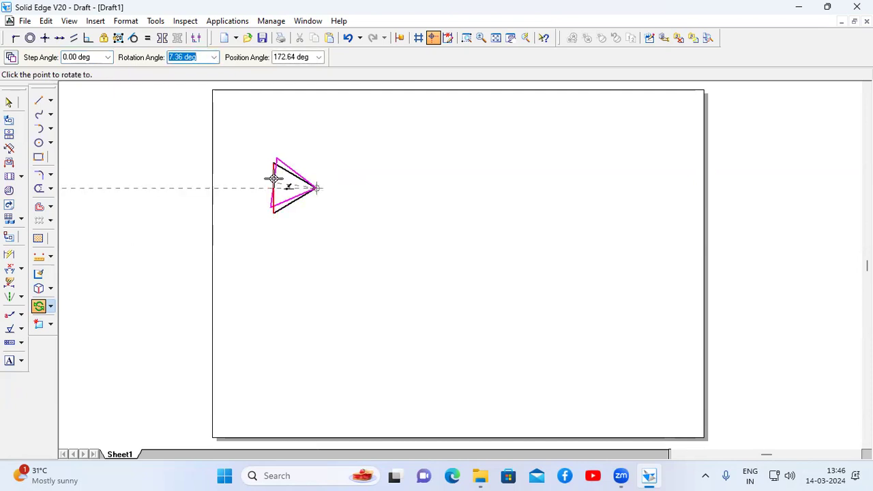
pyautogui.click(355, 190)
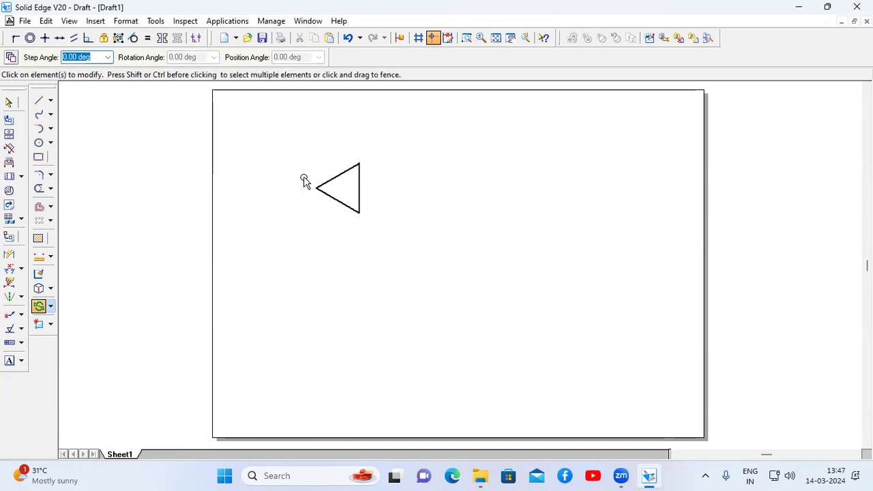
pyautogui.click(52, 308)
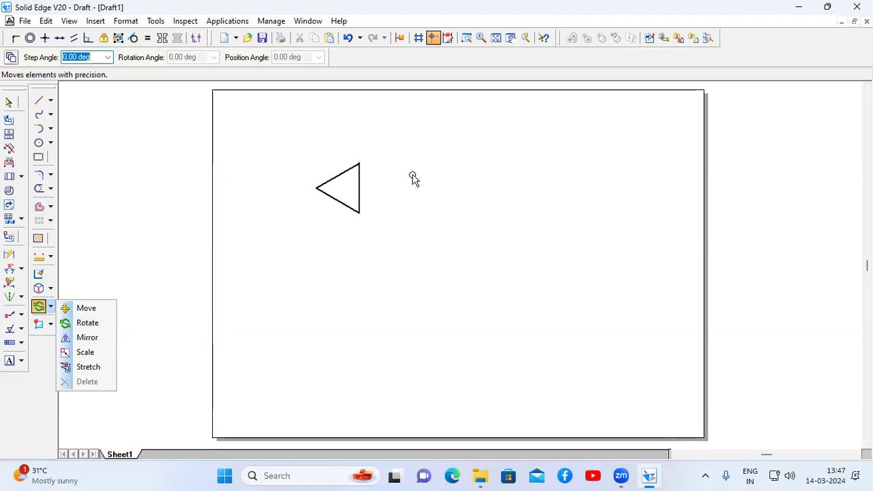
pyautogui.click(296, 174)
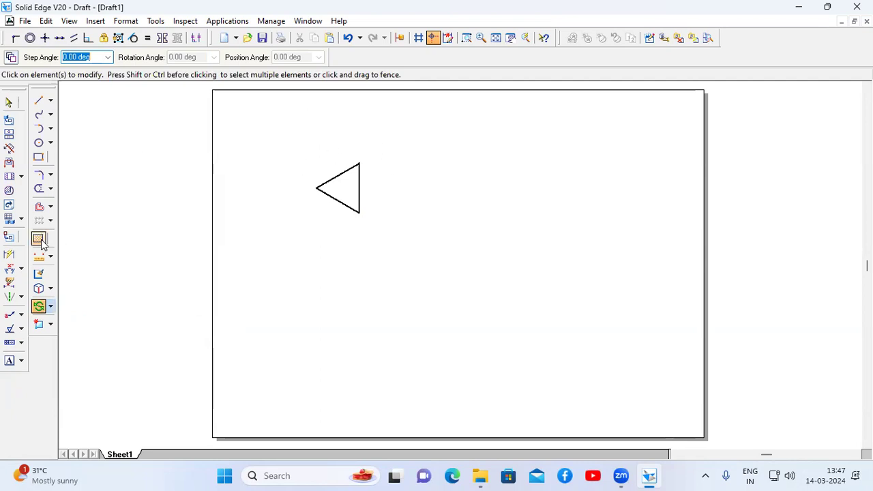
# Draw a rectangle about 34 mm wide and 19 mm high to the right of the triangle.
pyautogui.click(38, 158)
pyautogui.click(431, 203)
pyautogui.click(431, 171)
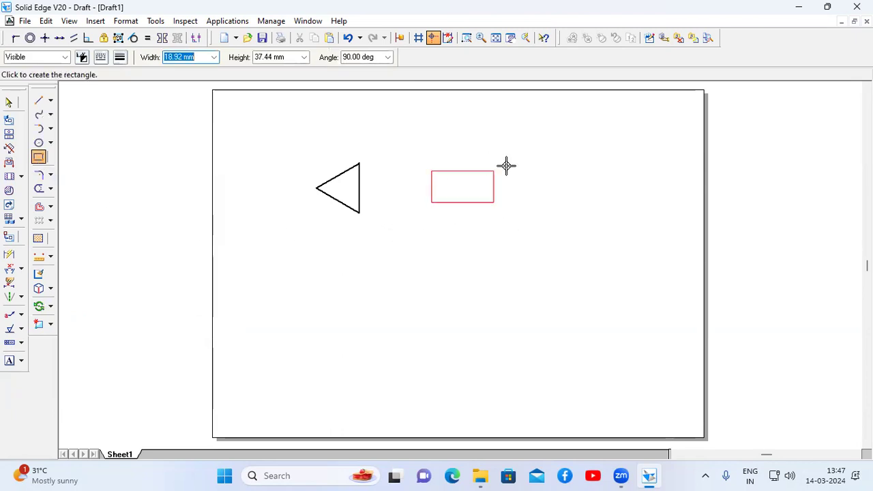
pyautogui.click(487, 171)
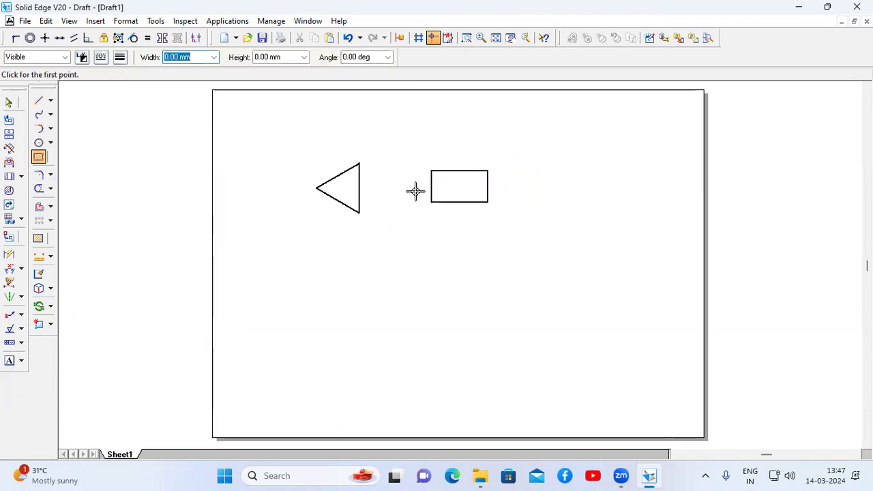
# Set the lengths of the rectangle's lower edge and left edge to 50 mm each.
pyautogui.click(10, 102)
pyautogui.click(457, 202)
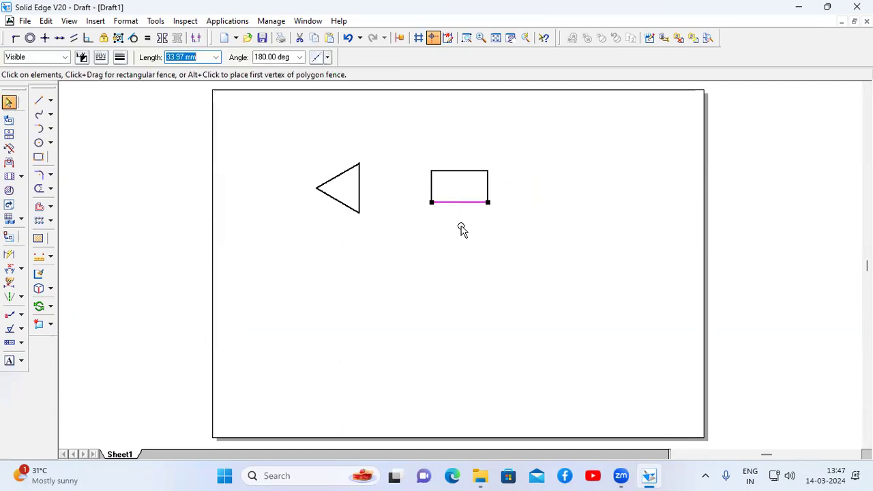
pyautogui.write('50')
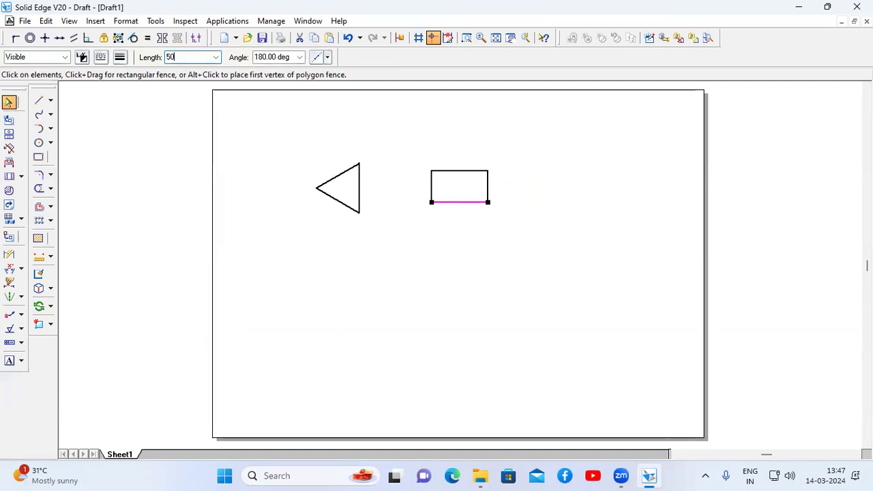
pyautogui.press('Tab')
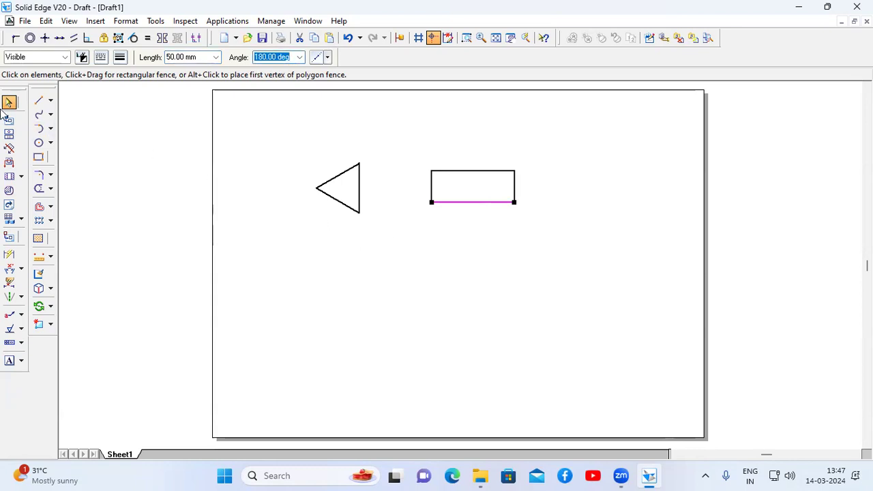
pyautogui.click(8, 103)
pyautogui.click(431, 185)
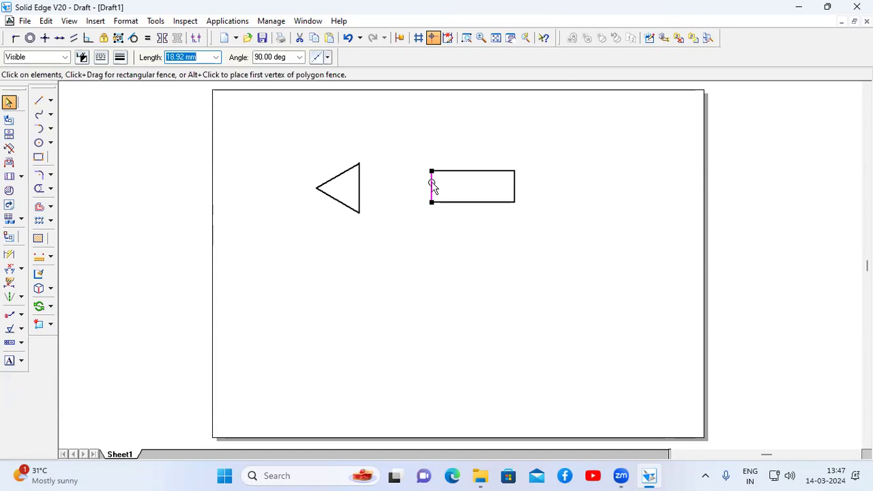
pyautogui.write('50')
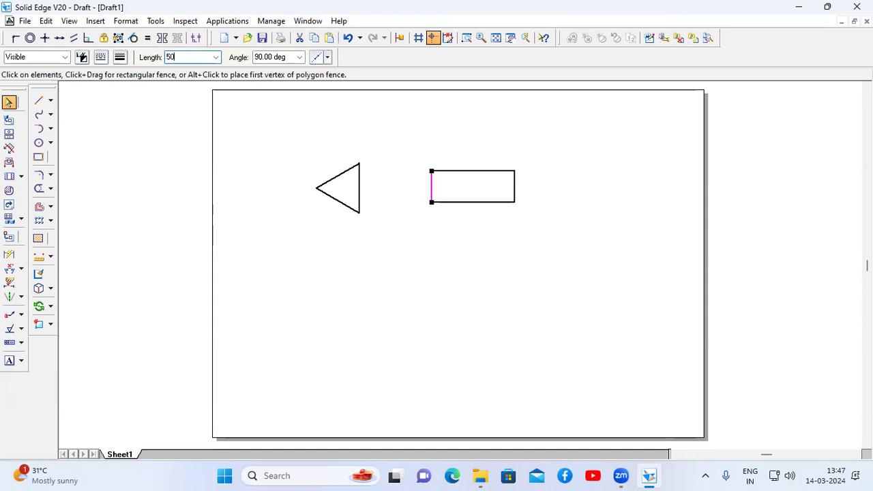
pyautogui.press('Tab')
pyautogui.click(567, 244)
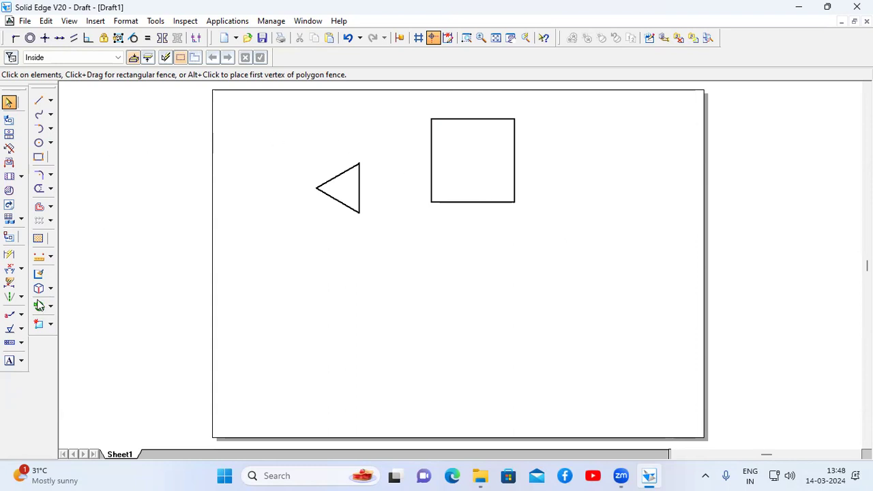
# Move the whole square near the upper-left corner of the sheet with the Move tool, without keeping a copy.
pyautogui.click(51, 306)
pyautogui.click(77, 312)
pyautogui.moveTo(412, 101); pyautogui.dragTo(549, 232)
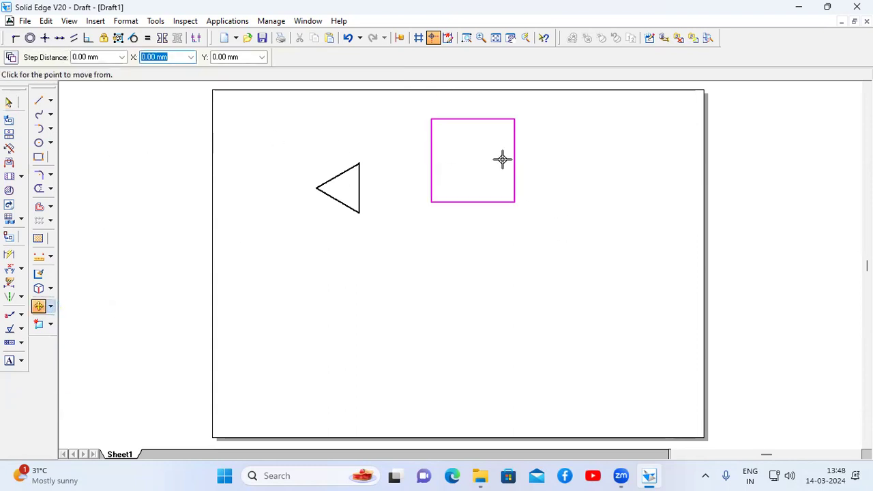
pyautogui.click(13, 60)
pyautogui.click(442, 120)
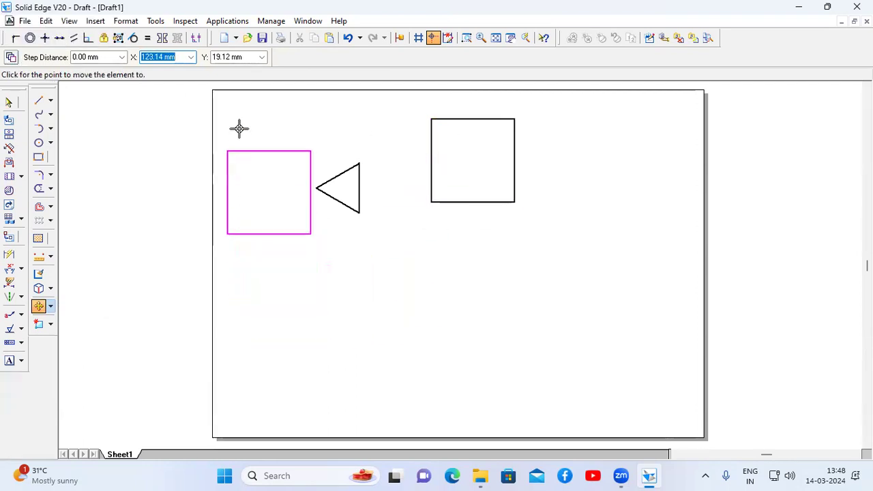
pyautogui.click(238, 102)
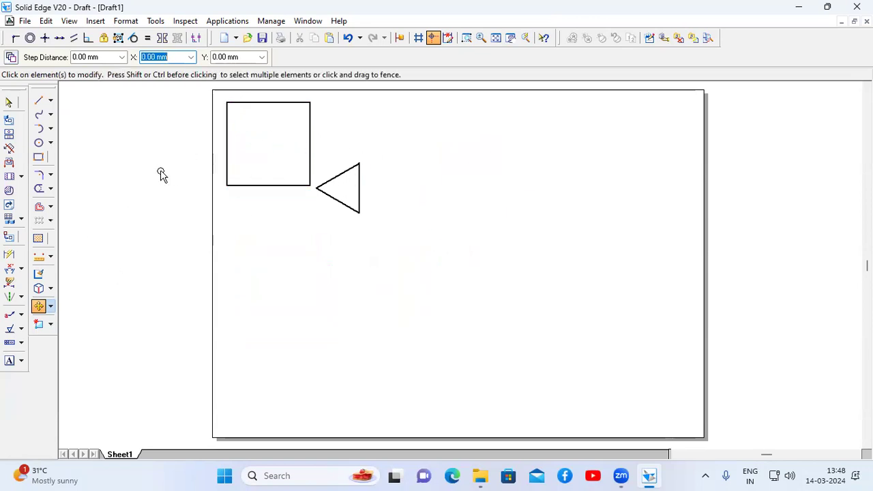
# Try rotating the square 45° clockwise about its lower-left corner, and undo the rotation.
pyautogui.click(51, 306)
pyautogui.click(78, 324)
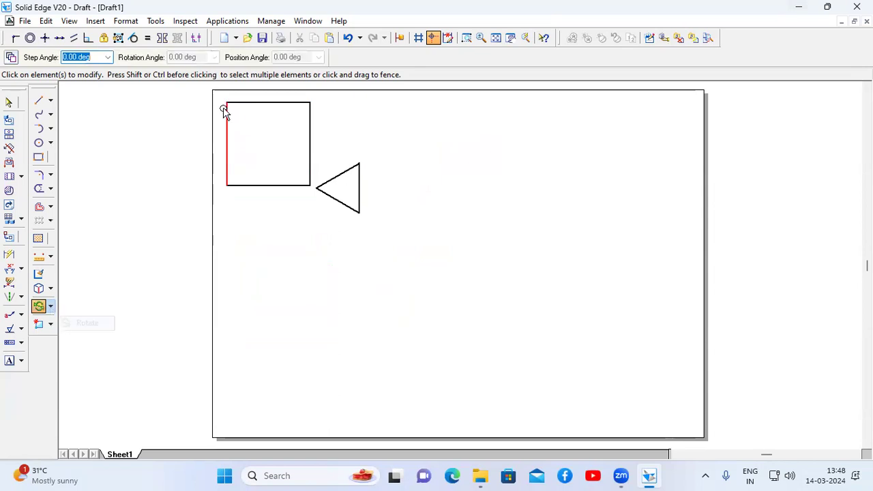
pyautogui.moveTo(213, 92); pyautogui.dragTo(332, 206)
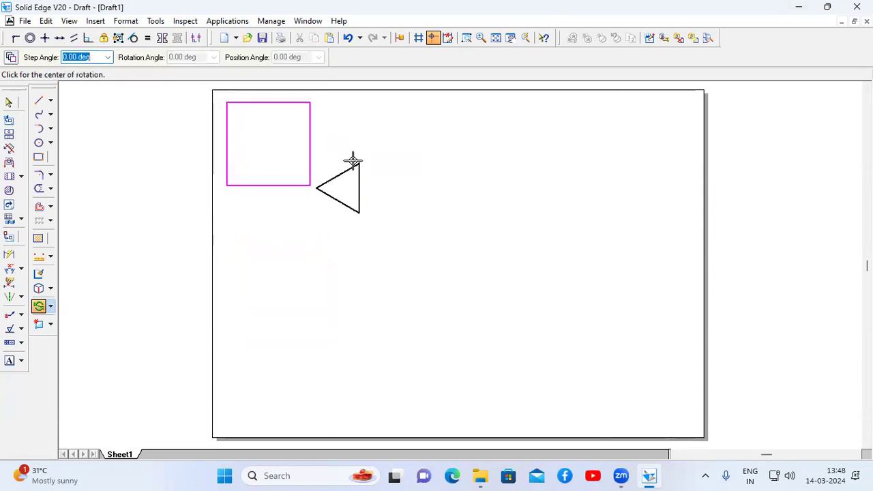
pyautogui.click(226, 186)
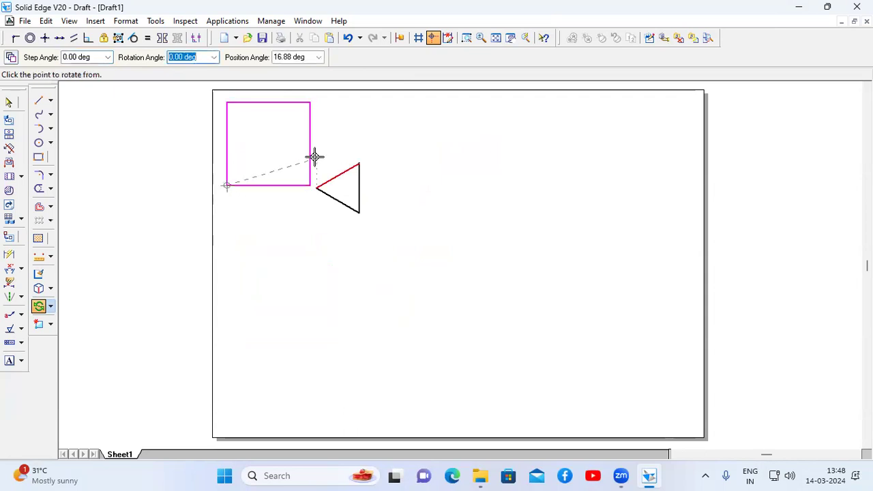
pyautogui.click(308, 103)
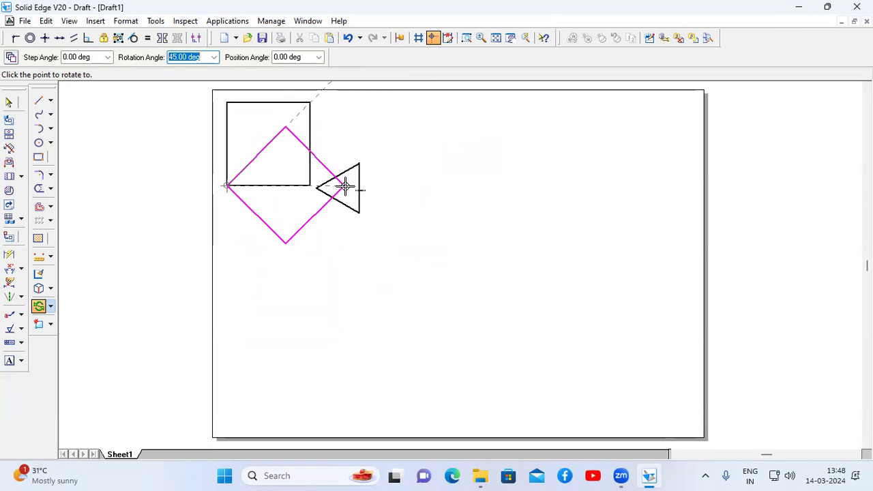
pyautogui.click(345, 186)
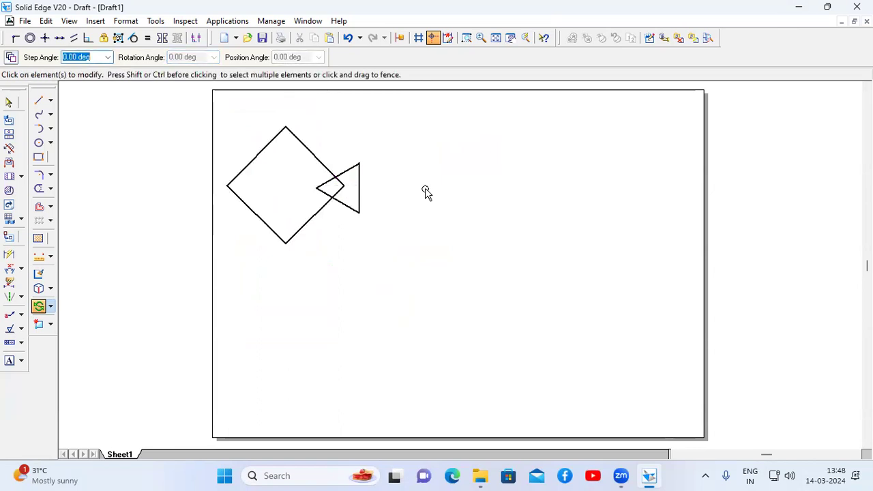
pyautogui.click(348, 39)
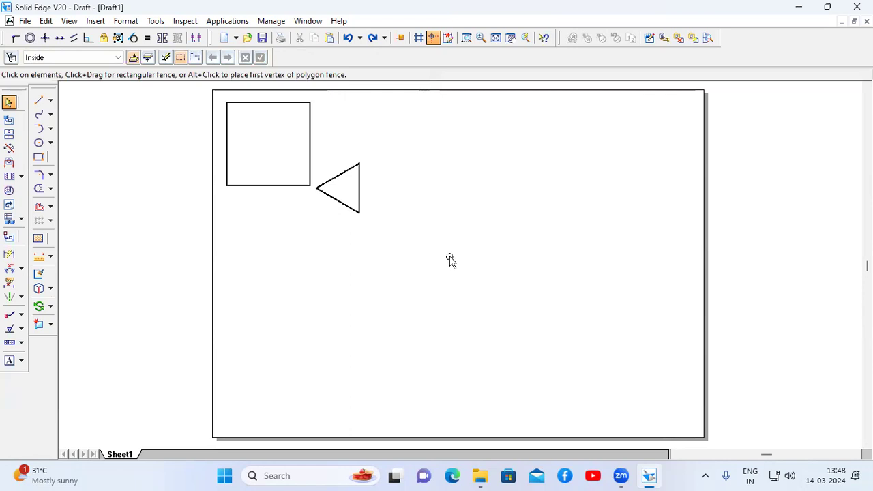
# Start the Line tool with the continuous line type and a line width of 0.50 mm.
pyautogui.click(38, 102)
pyautogui.click(100, 58)
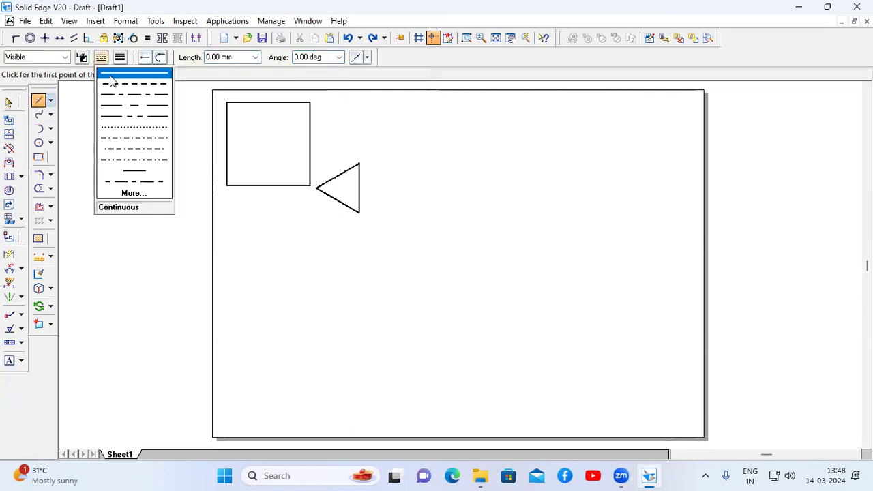
pyautogui.click(109, 79)
pyautogui.click(120, 57)
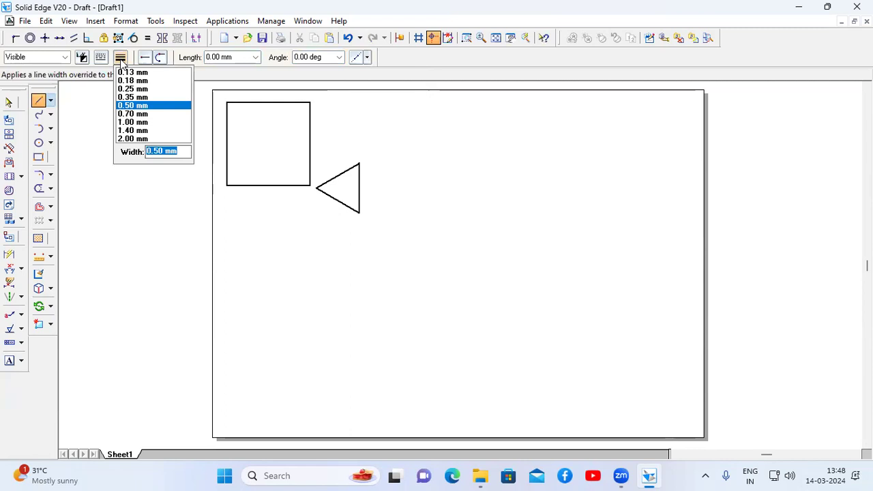
pyautogui.click(134, 106)
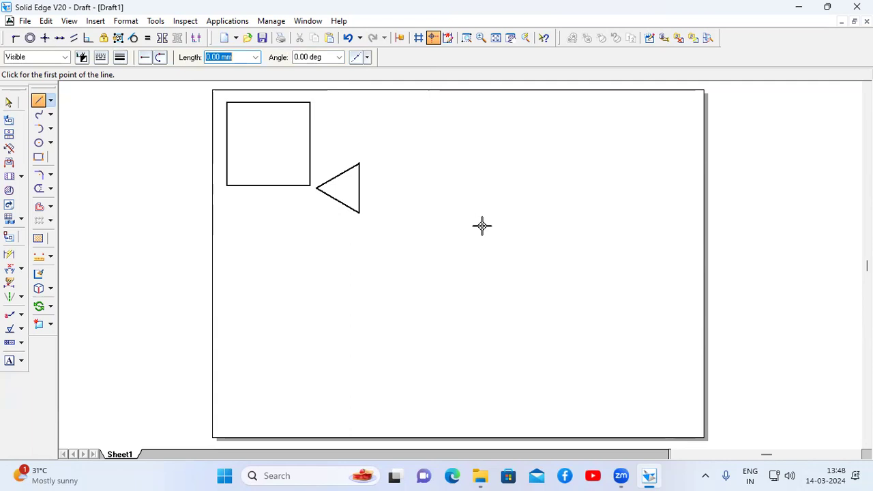
# Try drawing the first two connected sides of a pentagon, each 25 mm long, at 72° and 72*2°.
pyautogui.click(449, 225)
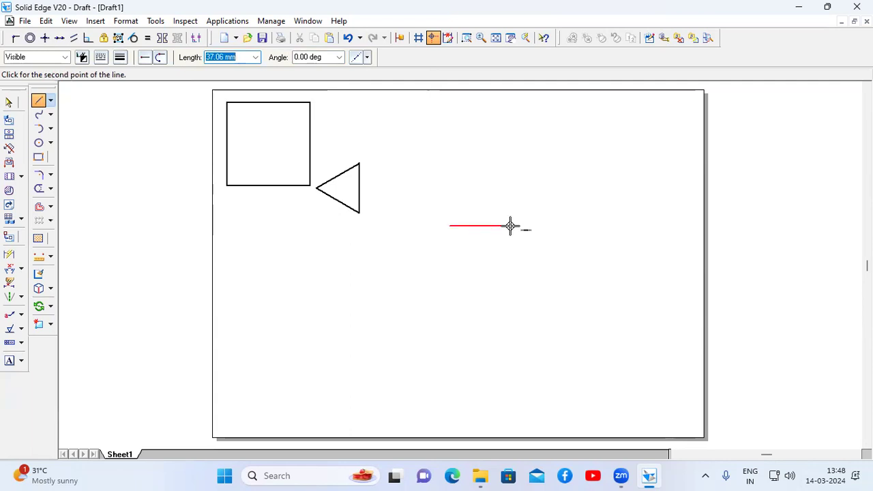
pyautogui.write('25')
pyautogui.press('Tab')
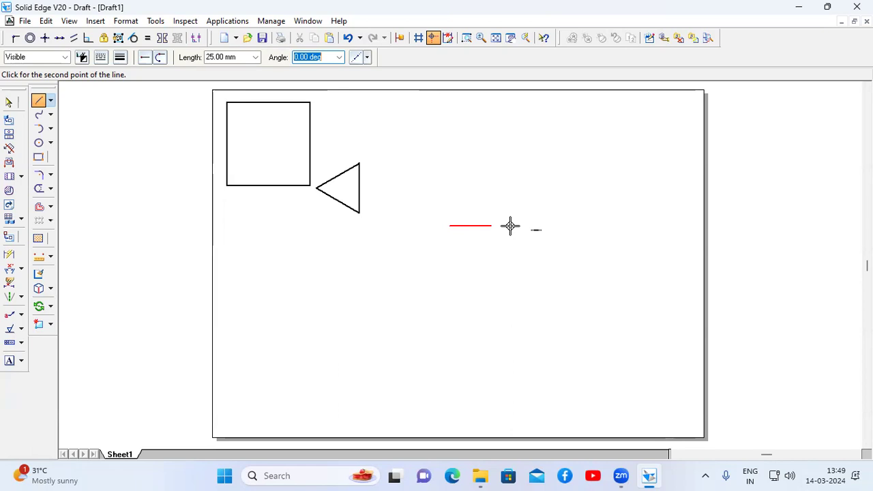
pyautogui.write('72')
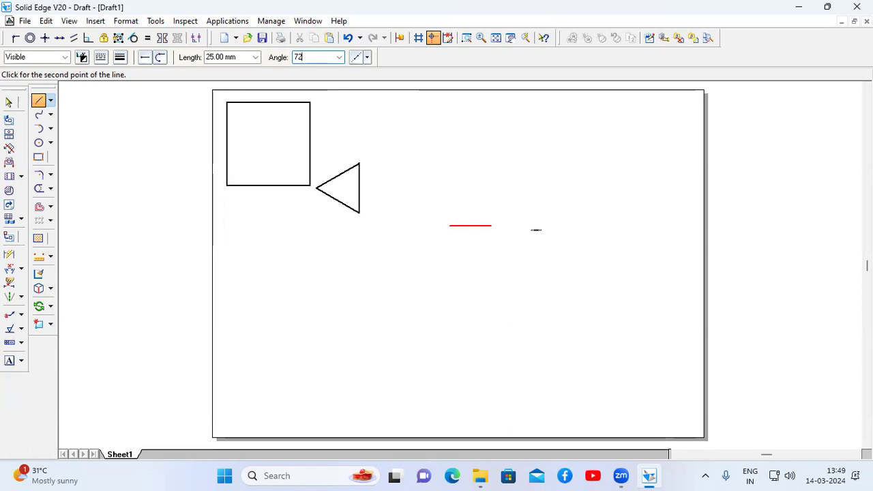
pyautogui.press('Return')
pyautogui.write('25')
pyautogui.press('Tab')
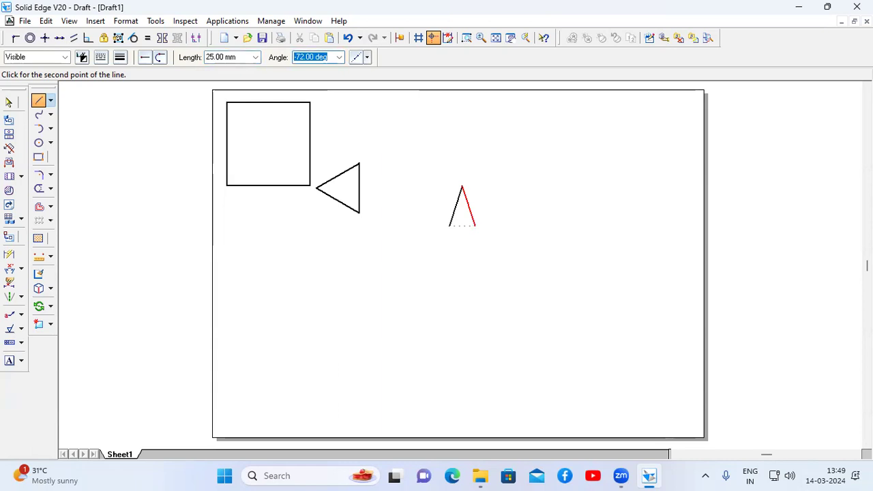
pyautogui.write('72')
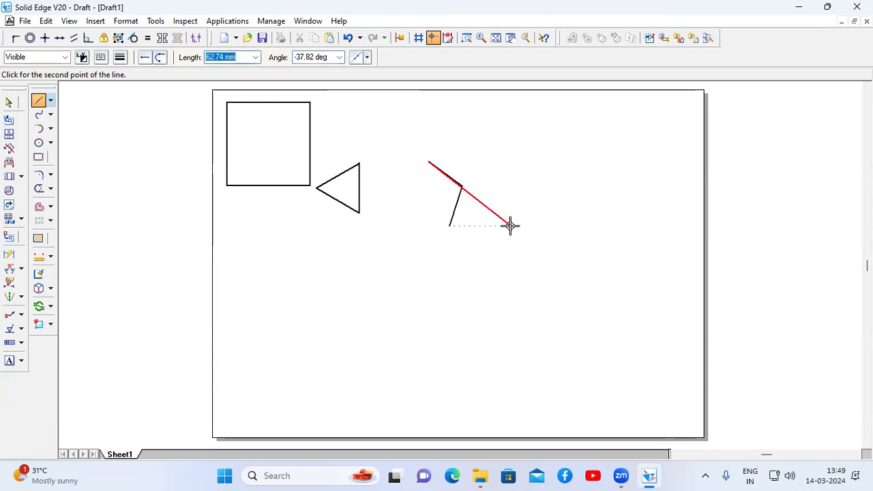
# Try adding a third 25 mm side at 72*3° and a line back to the first side's start point.
pyautogui.write('25')
pyautogui.press('Tab')
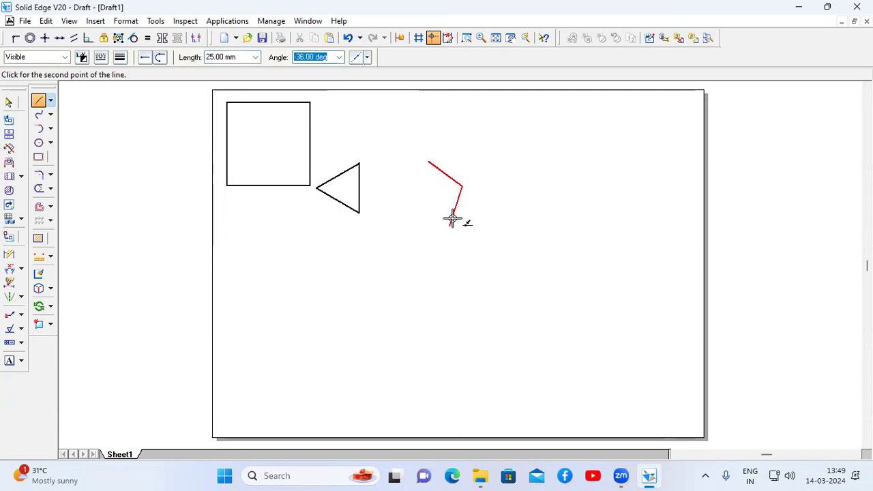
pyautogui.write('145')
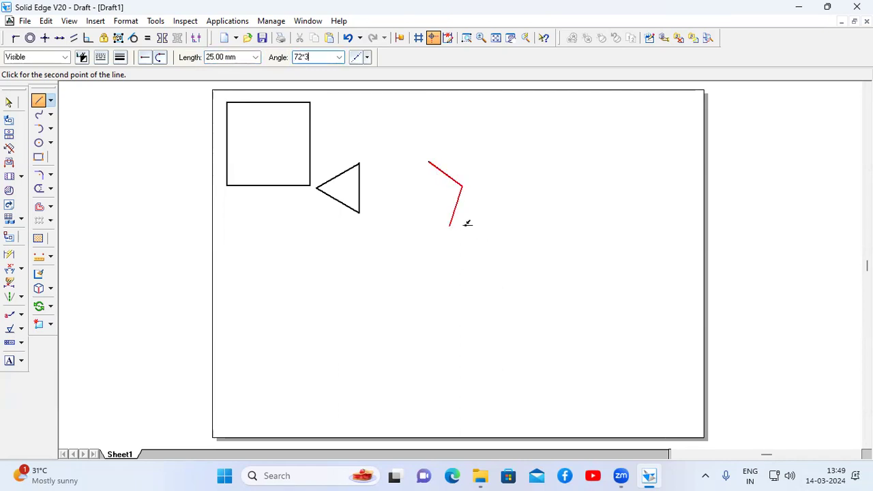
pyautogui.press('Return')
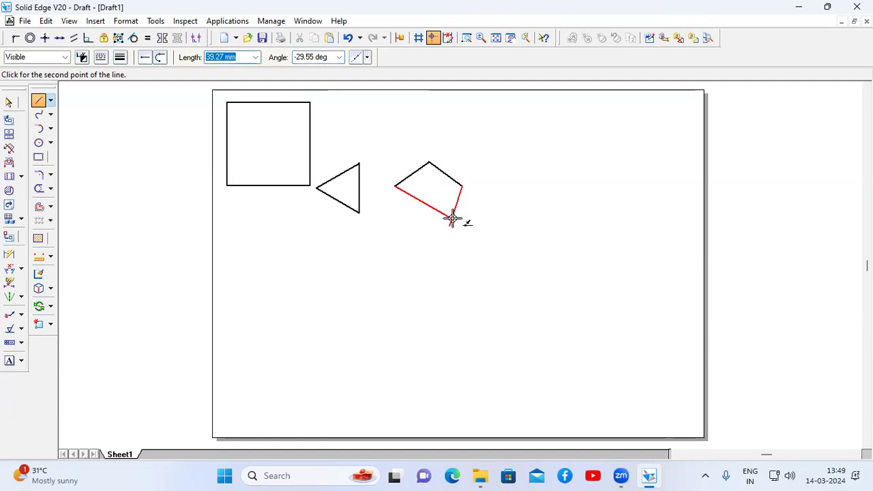
pyautogui.click(452, 219)
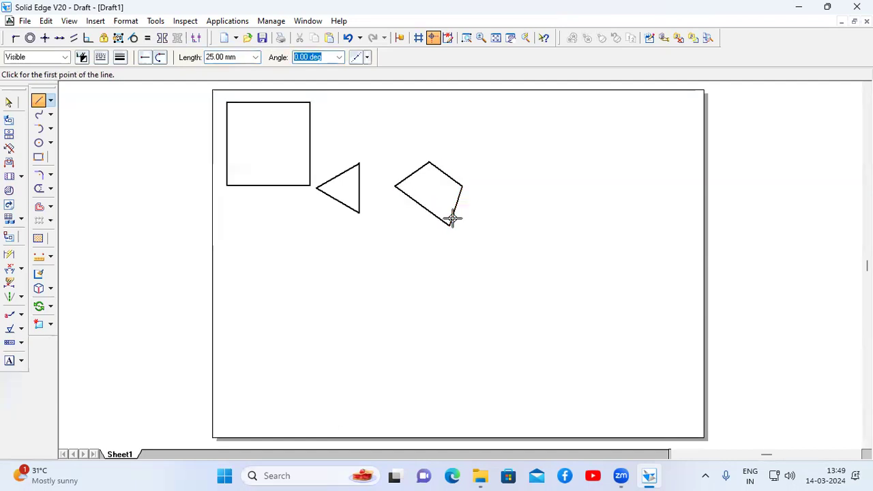
pyautogui.write('72°4')
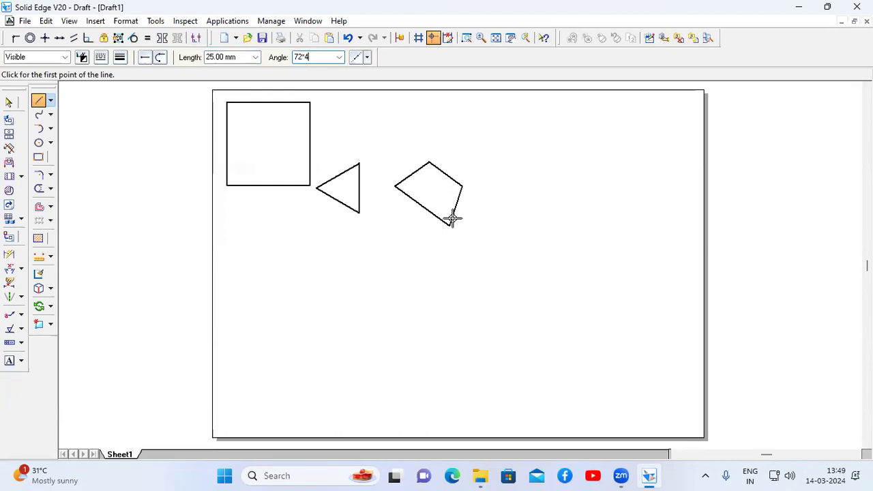
pyautogui.press('Tab')
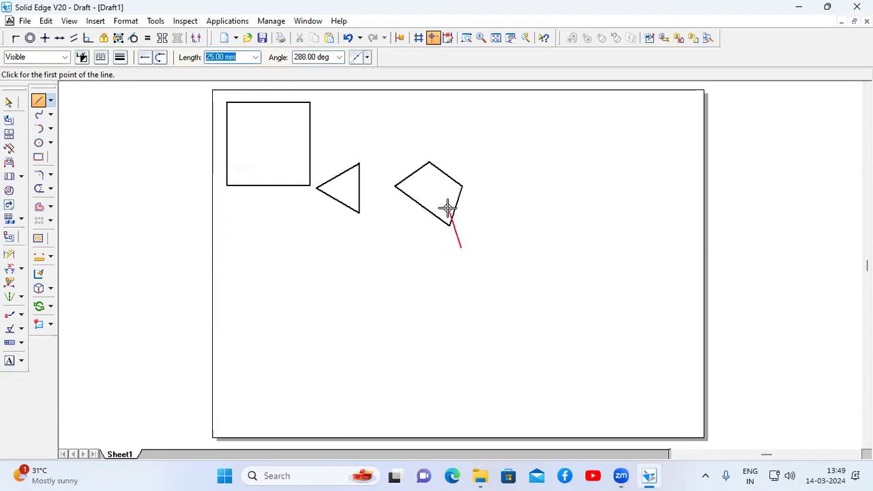
# Undo all lines of the incorrectly closed pentagon.
pyautogui.click(347, 37)
pyautogui.click(347, 38)
pyautogui.click(347, 38)
# Try restarting the pentagon with a 0.50 mm line width and a first 25 mm side at 72°.
pyautogui.click(38, 100)
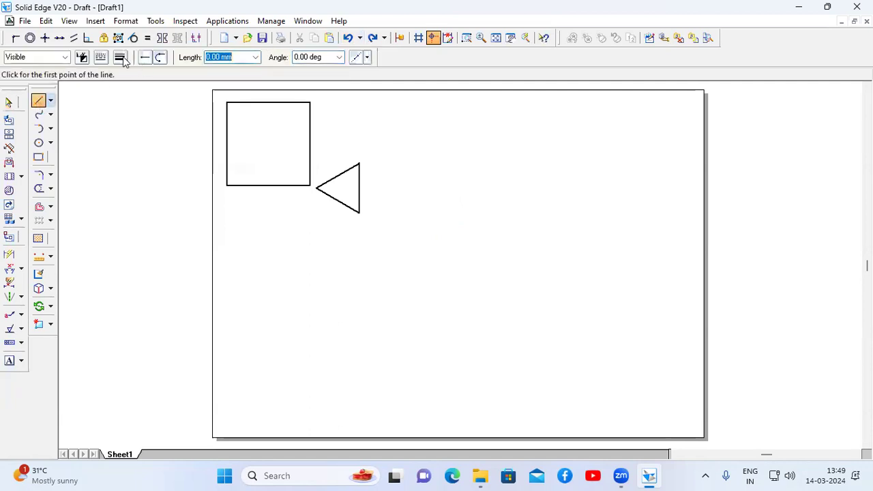
pyautogui.click(120, 57)
pyautogui.click(143, 106)
pyautogui.click(483, 223)
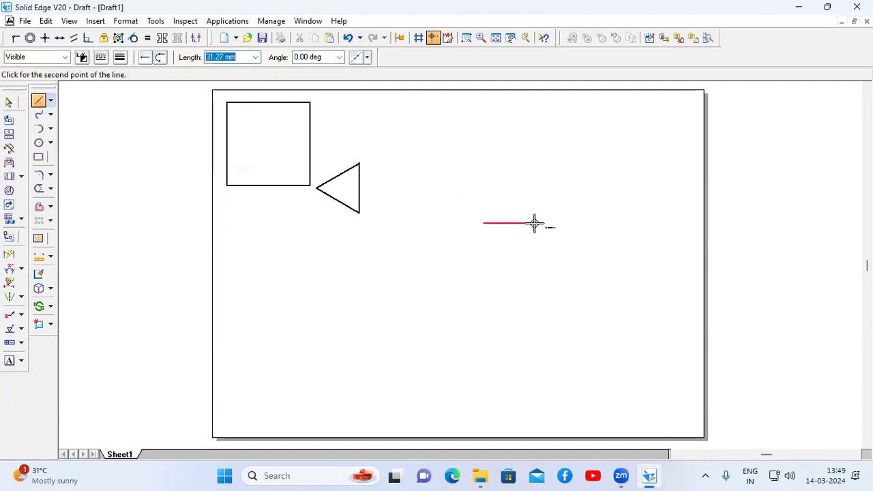
pyautogui.write('25')
pyautogui.press('Tab')
pyautogui.write('75')
pyautogui.press('Return')
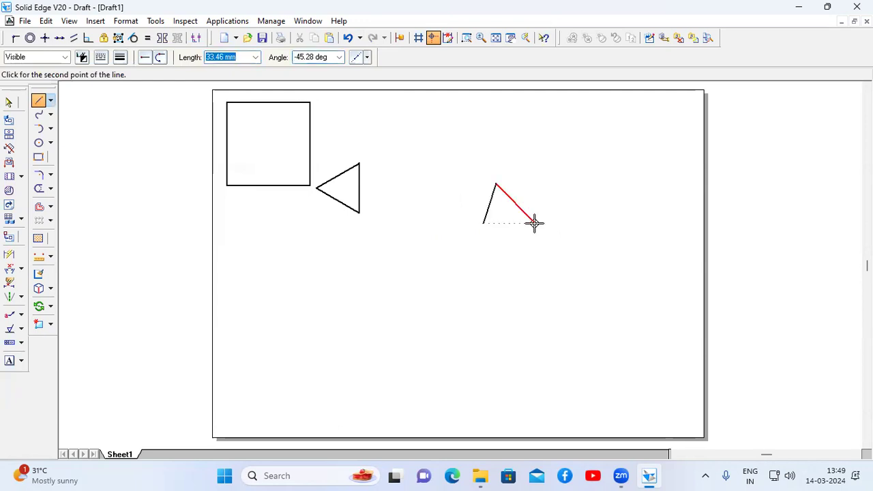
# Try adding the pentagon's second and third sides, each 25 mm long, at 72*2° and 72*3°.
pyautogui.write('25')
pyautogui.press('Tab')
pyautogui.write('75')
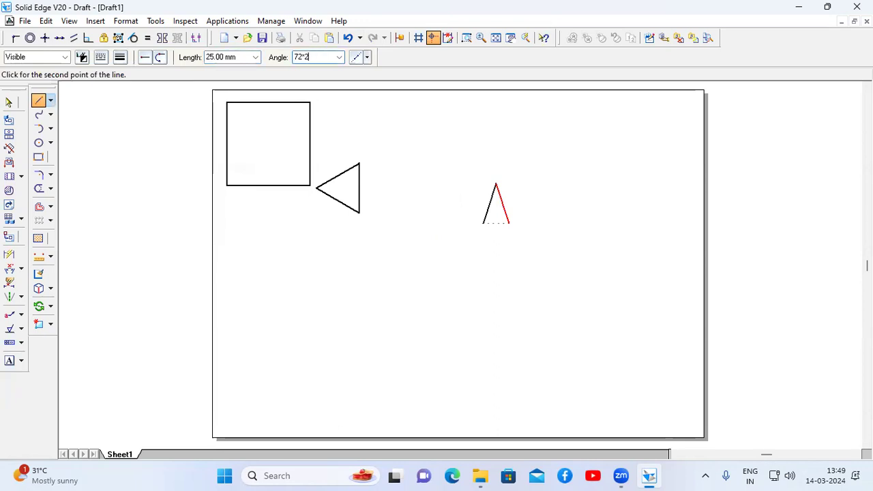
pyautogui.press('Return')
pyautogui.write('25')
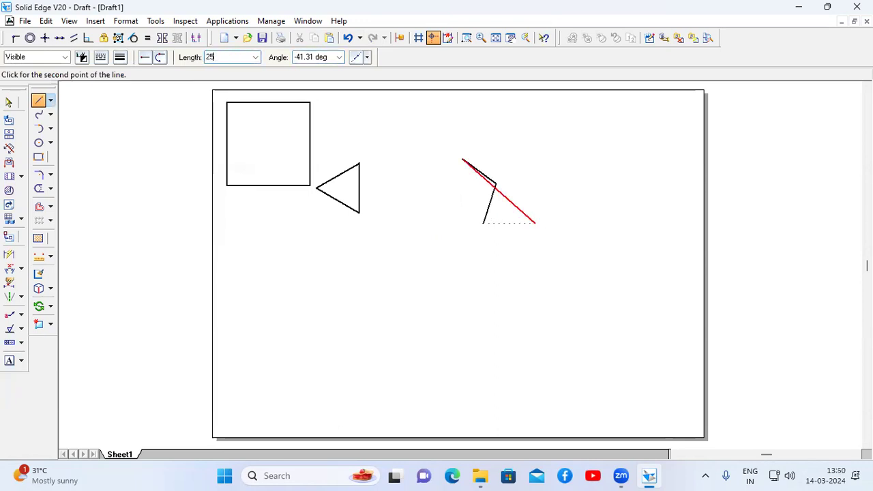
pyautogui.press('Tab')
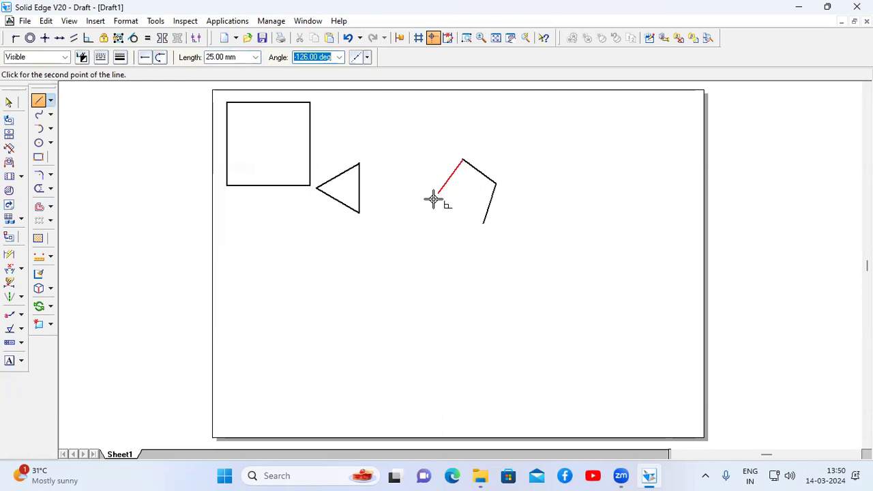
pyautogui.write('72.0')
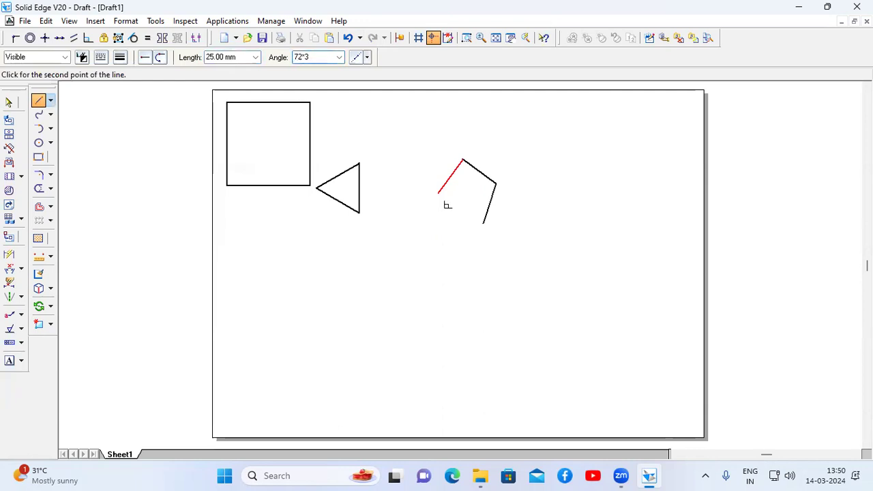
pyautogui.press('Return')
# Try adding the pentagon's fourth and fifth sides, each 25 mm long.
pyautogui.write('25')
pyautogui.press('Tab')
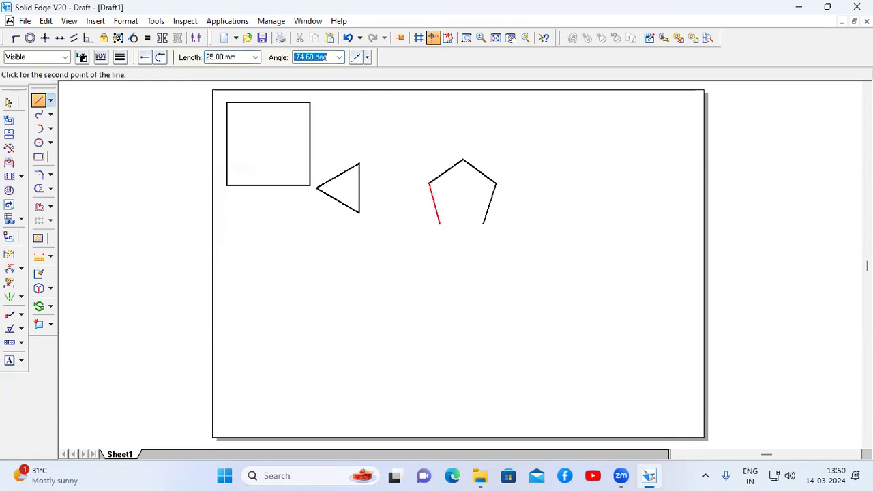
pyautogui.write('108')
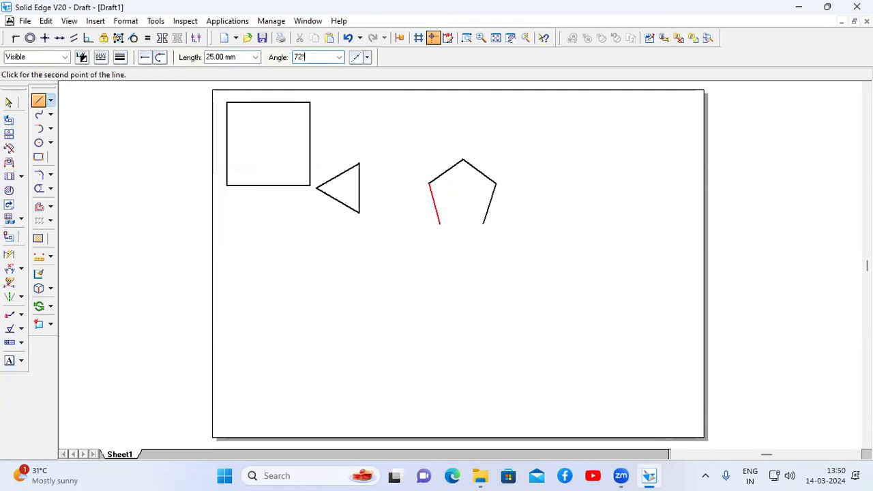
pyautogui.press('Return')
pyautogui.write('25')
pyautogui.press('Return')
pyautogui.press('Tab')
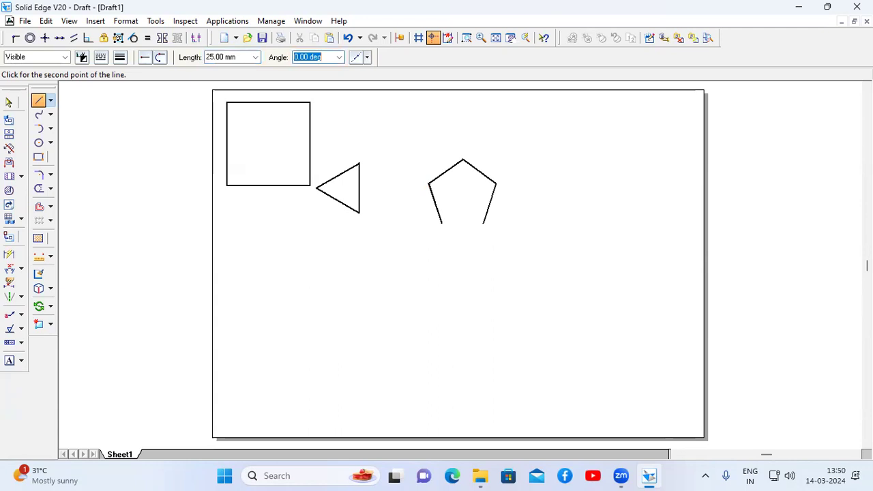
pyautogui.write('72')
pyautogui.click(471, 183)
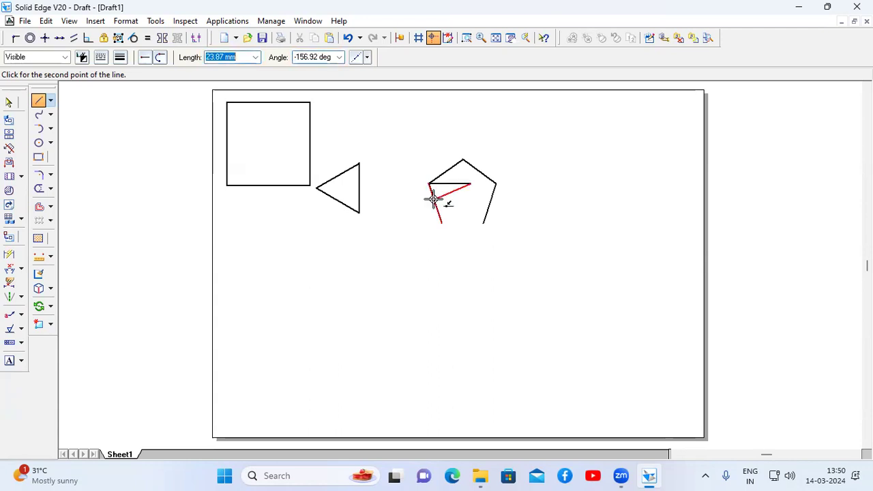
# Leave the Line tool and undo all five lines of the second pentagon attempt.
pyautogui.rightClick(476, 195)
pyautogui.click(348, 38)
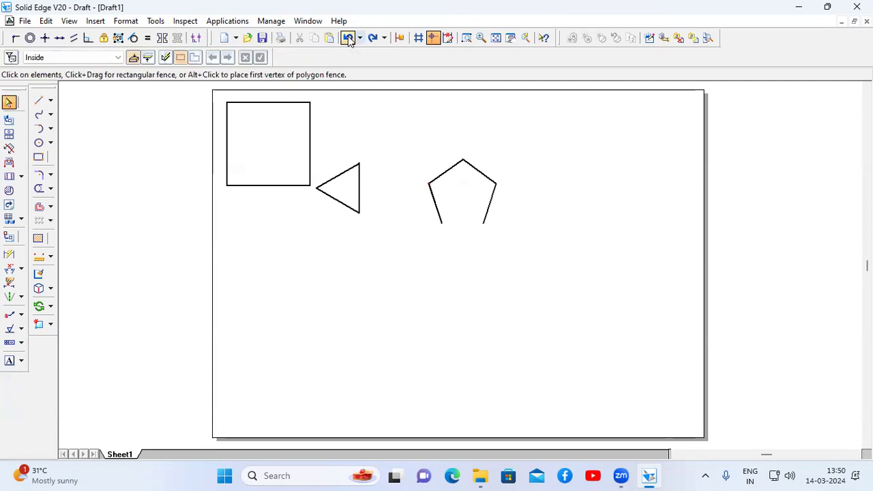
pyautogui.click(347, 38)
pyautogui.click(348, 38)
pyautogui.click(348, 38)
pyautogui.click(347, 38)
# Draw the first side of a new pentagon to the right of the triangle, 25 mm long at 72°.
pyautogui.click(38, 100)
pyautogui.click(459, 213)
pyautogui.write('25')
pyautogui.press('Tab')
pyautogui.write('72')
pyautogui.press('Return')
# Add the pentagon's second and third sides, each 25 mm long, at 72*2° and 72*3°.
pyautogui.write('25')
pyautogui.press('Tab')
pyautogui.write('7')
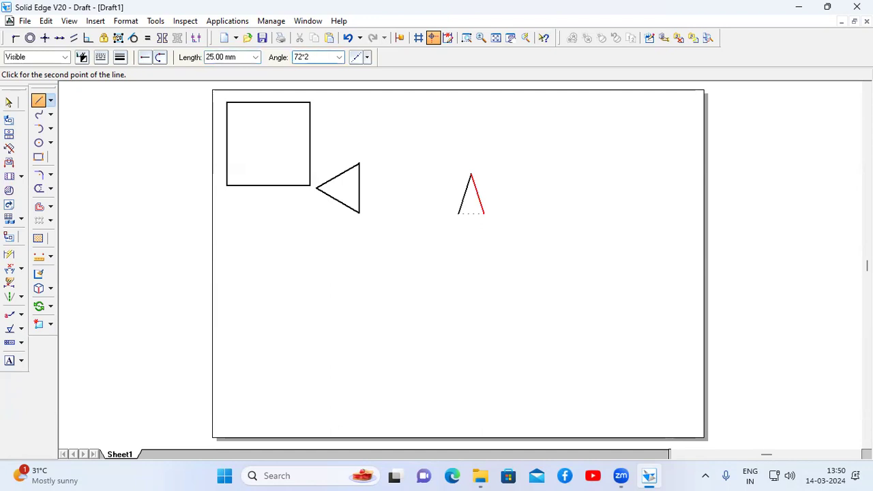
pyautogui.press('Return')
pyautogui.write('25')
pyautogui.press('Tab')
pyautogui.write('72')
pyautogui.press('Return')
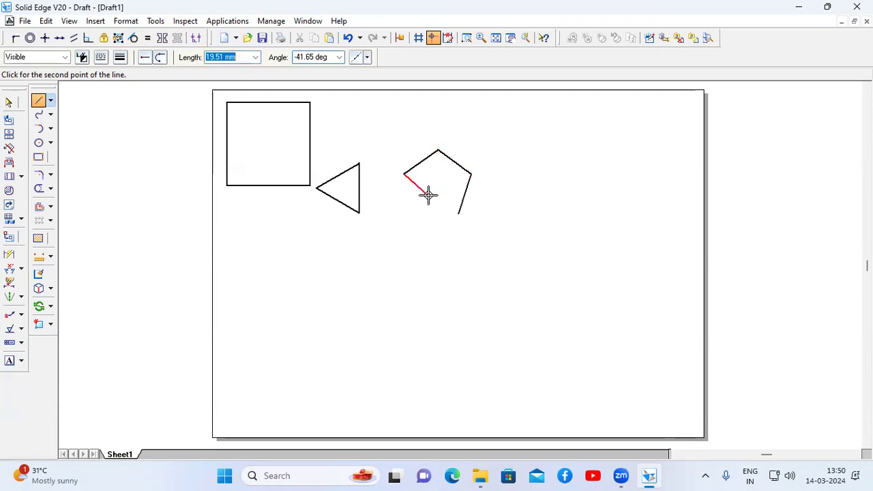
# Add the pentagon's fourth side, 25 mm long at 72*4°.
pyautogui.write('25')
pyautogui.press('Tab')
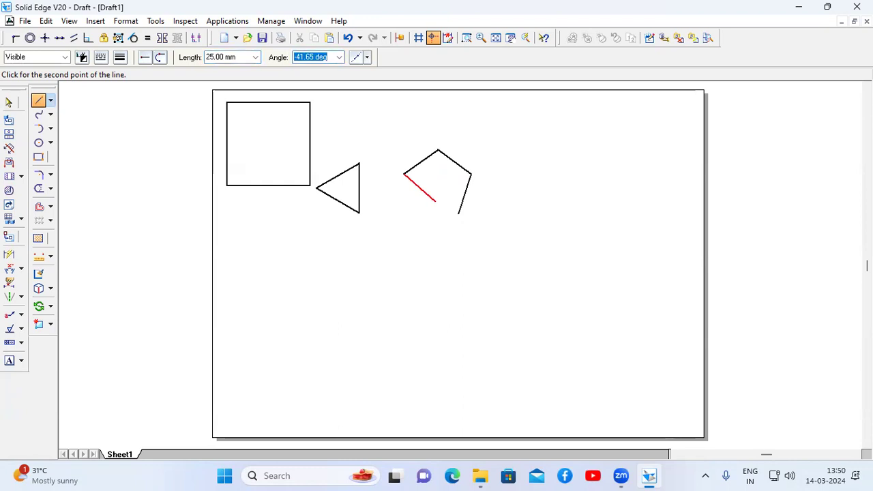
pyautogui.write('72°4')
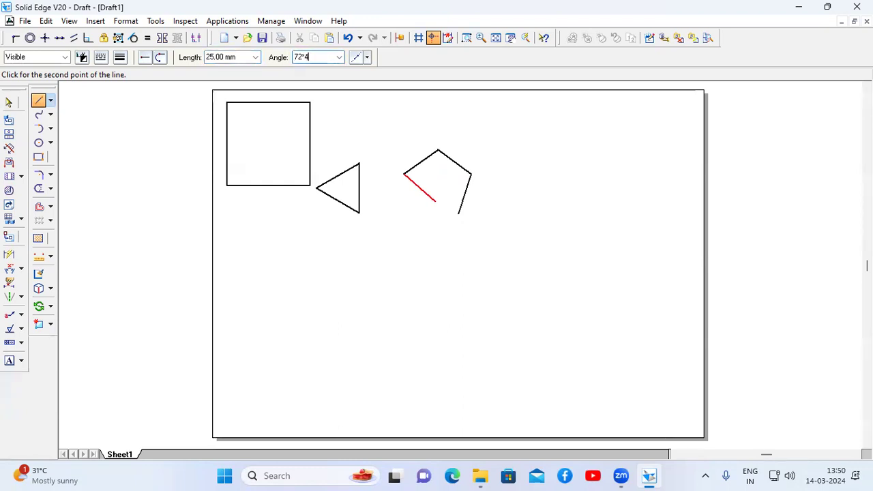
pyautogui.press('Return')
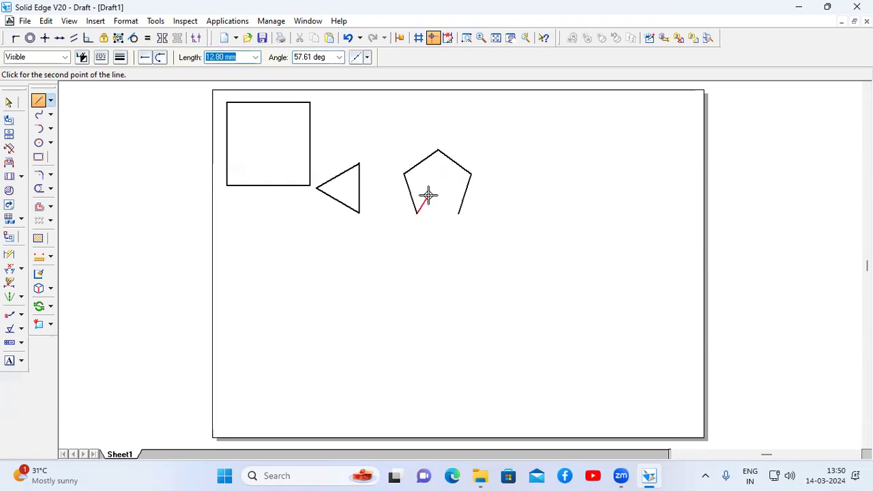
# Close the pentagon with a 25 mm fifth side at 72*5° and return to the Select tool.
pyautogui.write('25')
pyautogui.press('Tab')
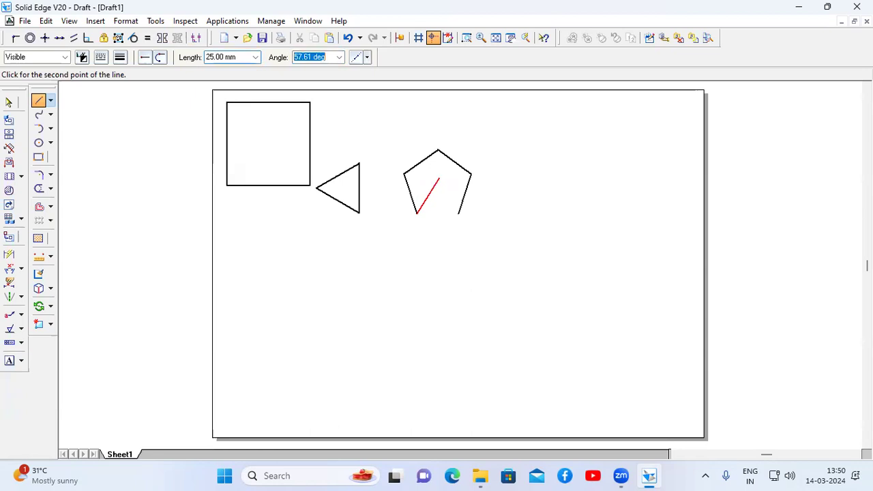
pyautogui.write('72')
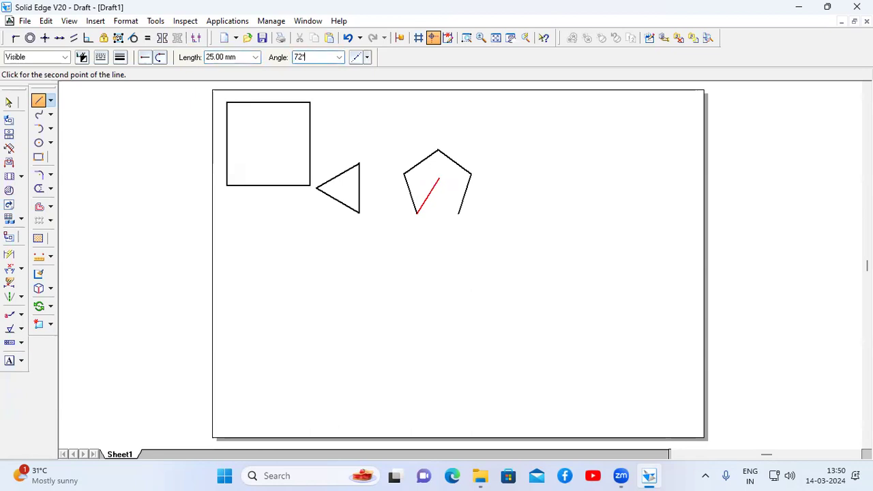
pyautogui.write('.5')
pyautogui.press('Return')
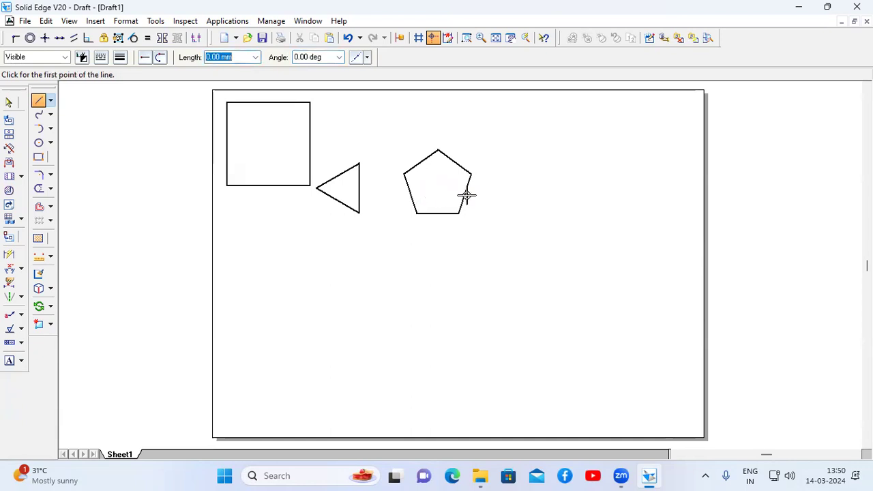
pyautogui.click(38, 101)
pyautogui.click(9, 102)
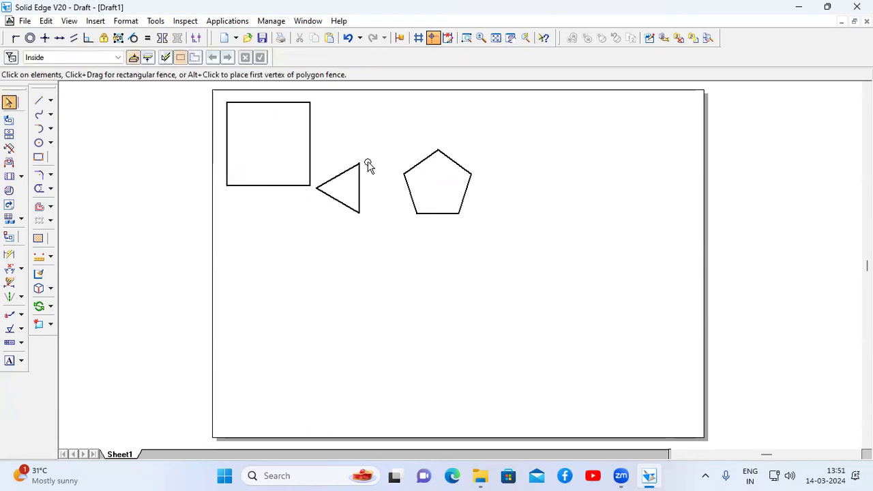
# Try line widths of 0.13 mm and 0.18 mm on the pentagon's sides, ending with 0.50 mm.
pyautogui.moveTo(389, 130); pyautogui.dragTo(481, 225)
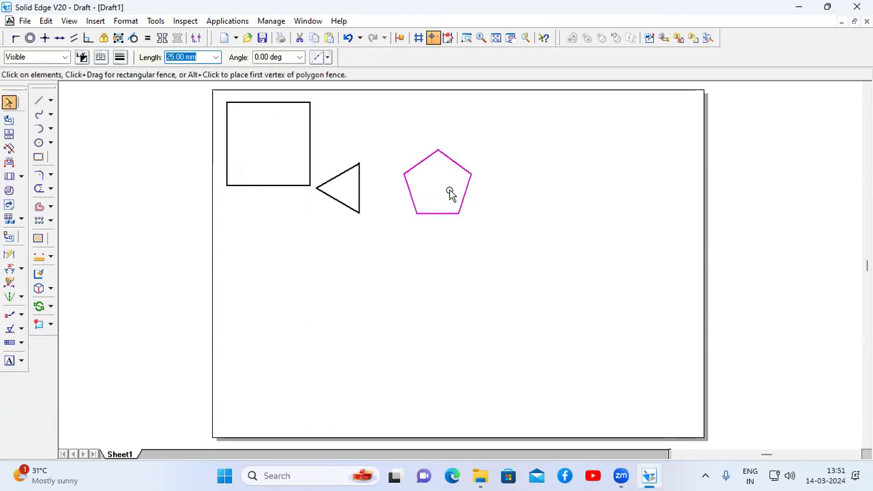
pyautogui.click(125, 59)
pyautogui.click(142, 72)
pyautogui.click(124, 58)
pyautogui.click(136, 80)
pyautogui.click(121, 59)
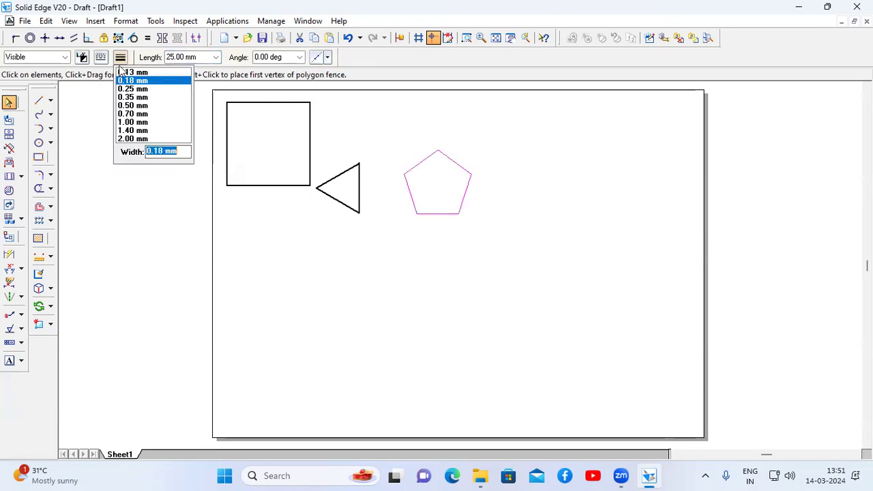
pyautogui.click(137, 106)
pyautogui.click(418, 239)
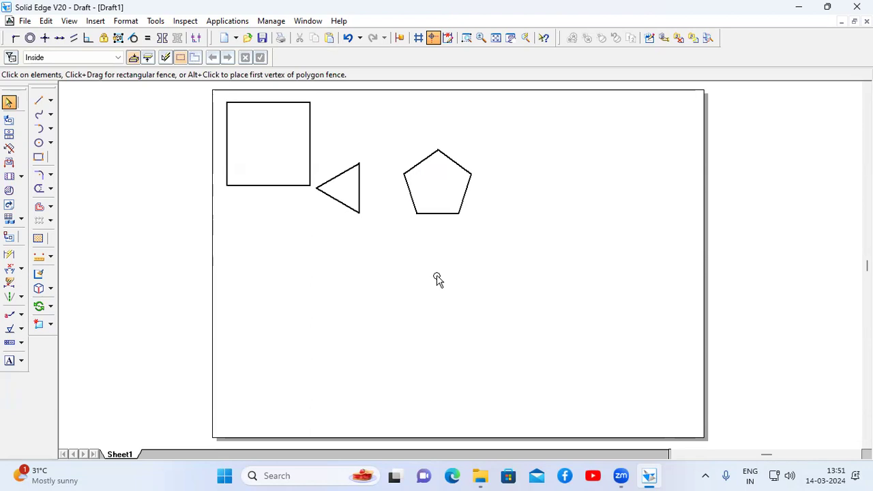
# Draw the first side of a hexagon below the pentagon with a 0.50 mm wide line, 25 mm long at 60°.
pyautogui.click(38, 100)
pyautogui.click(100, 57)
pyautogui.click(117, 72)
pyautogui.click(120, 57)
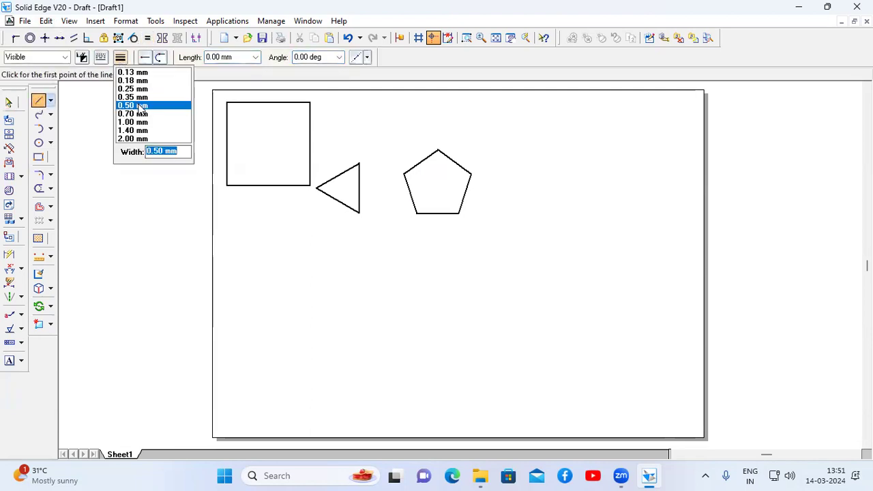
pyautogui.click(137, 106)
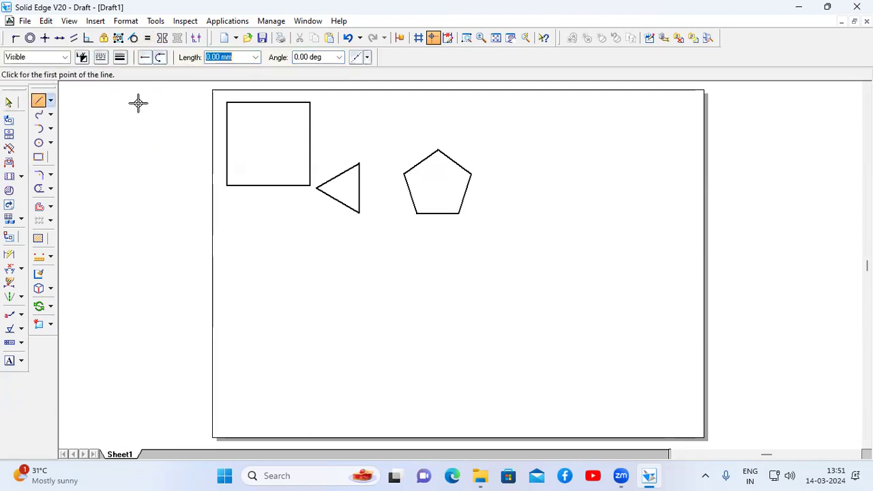
pyautogui.click(403, 385)
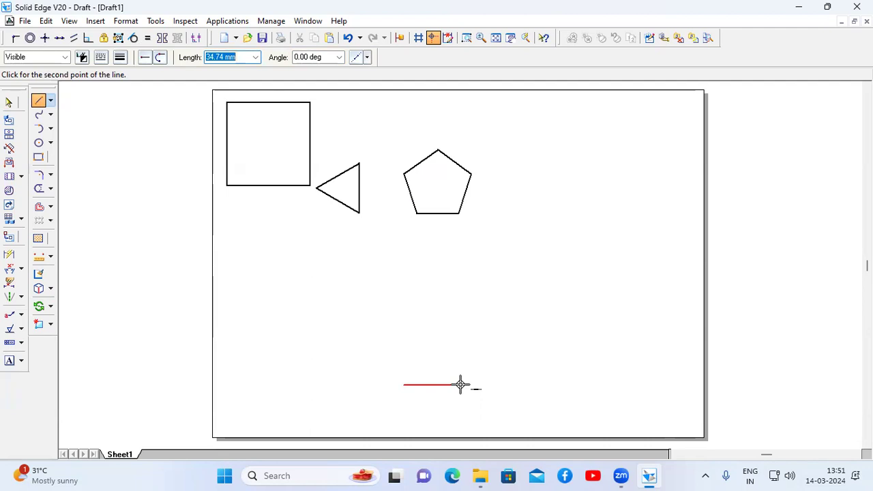
pyautogui.write('25')
pyautogui.press('Tab')
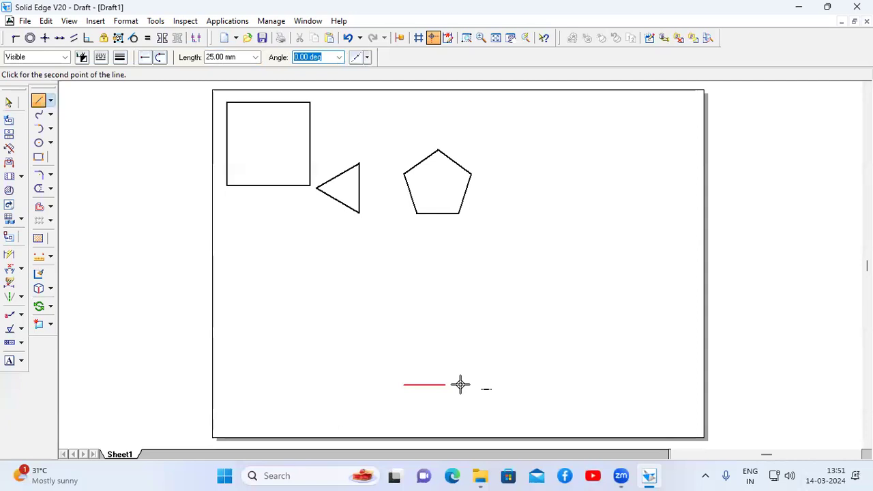
pyautogui.write('60')
pyautogui.press('Return')
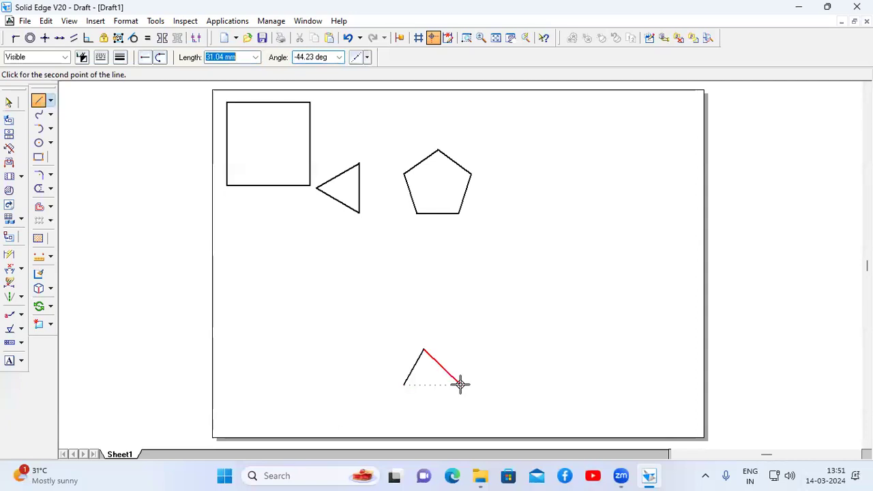
# Add the hexagon's second and third sides, each 25 mm long, at 60*2° and 60*3°.
pyautogui.write('25')
pyautogui.press('Tab')
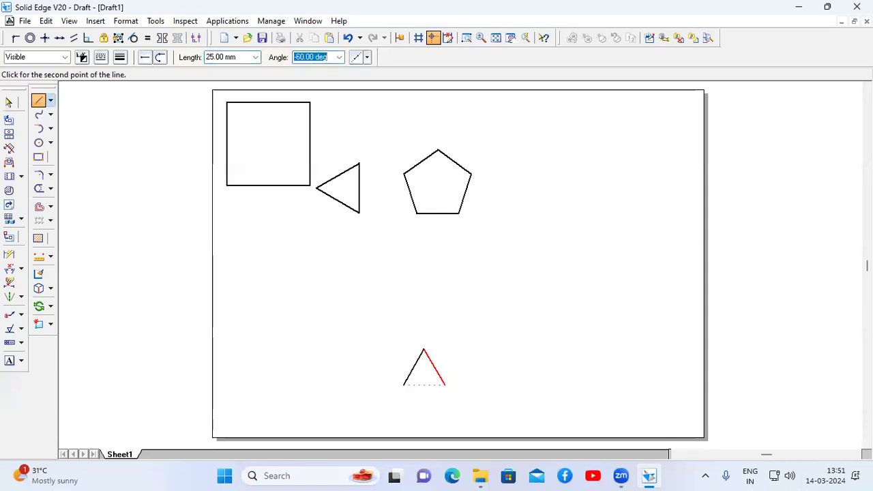
pyautogui.write('18060*2')
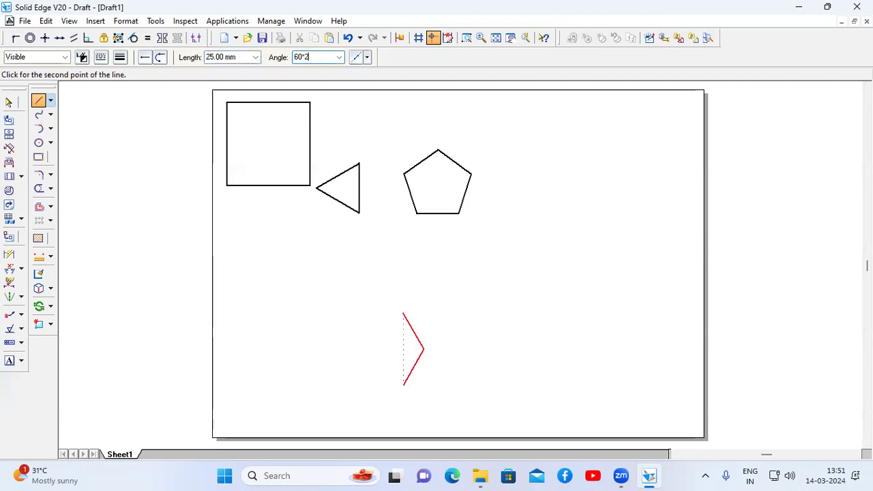
pyautogui.press('Return')
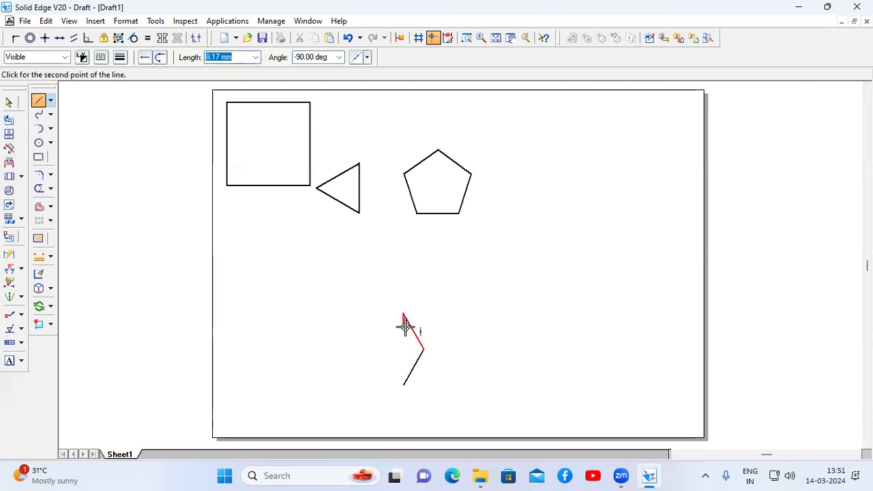
pyautogui.write('25')
pyautogui.press('Tab')
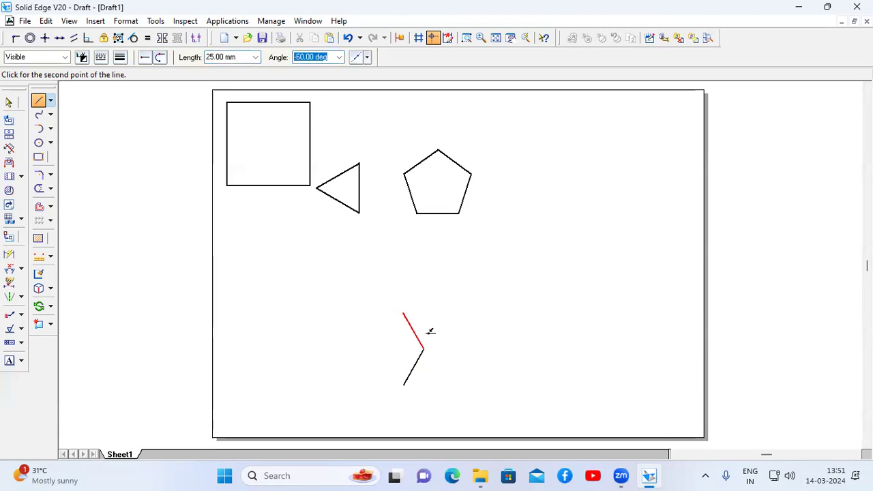
pyautogui.click(404, 316)
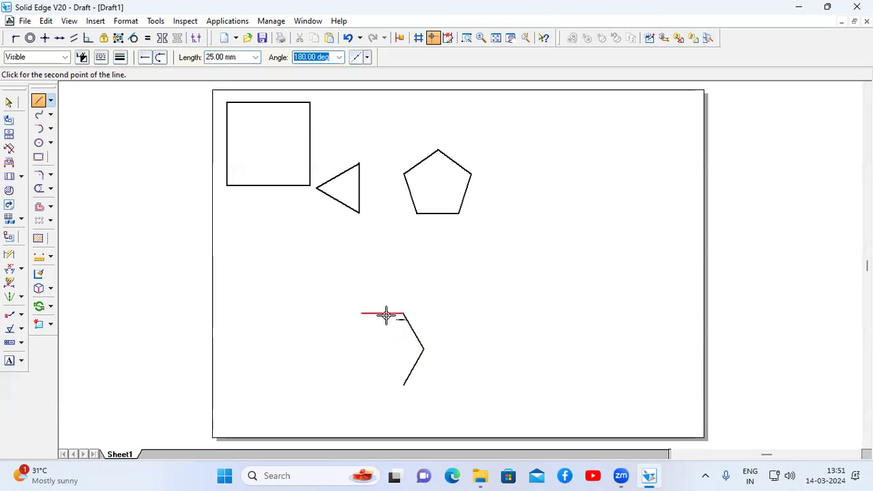
pyautogui.write('60')
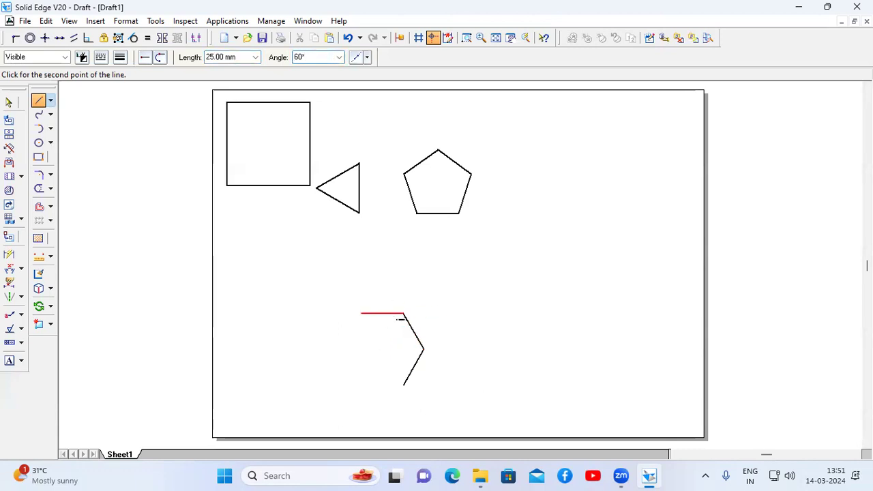
pyautogui.click(372, 321)
# Add the hexagon's fourth and fifth sides, each 25 mm long, at 60*4° and 60*5°.
pyautogui.write('25')
pyautogui.press('Tab')
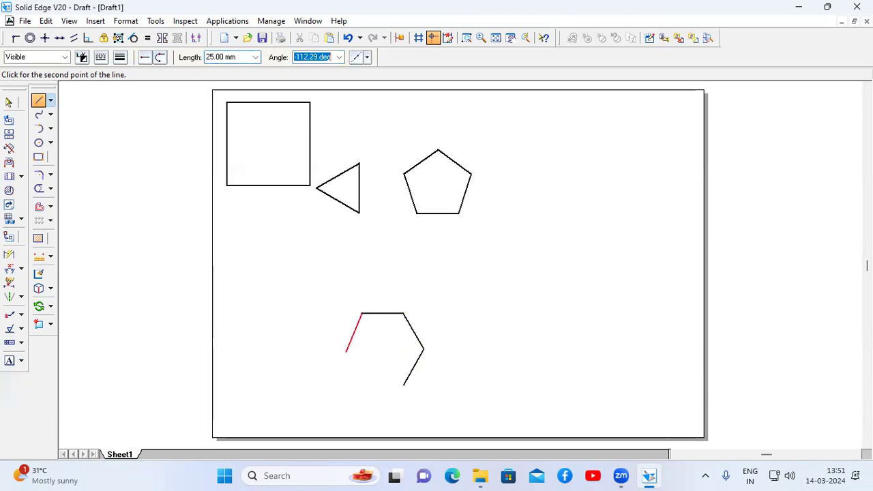
pyautogui.write('6')
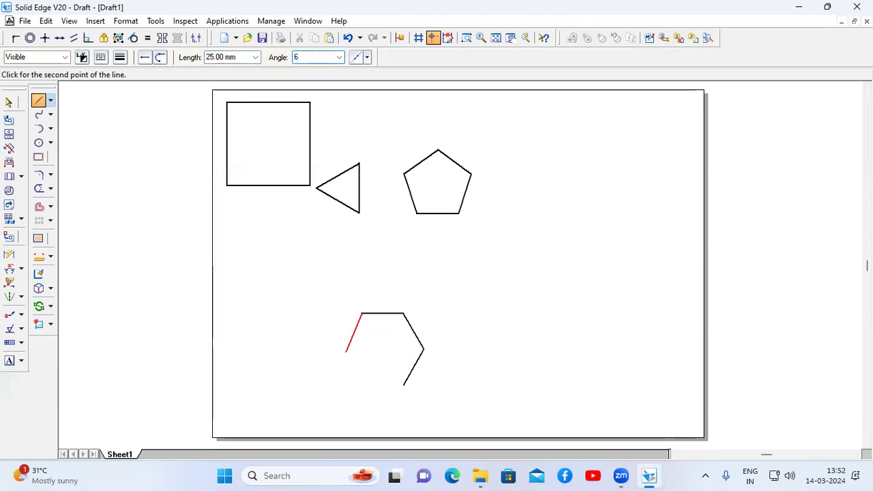
pyautogui.write('0°4')
pyautogui.press('Tab')
pyautogui.click(348, 341)
pyautogui.write('2')
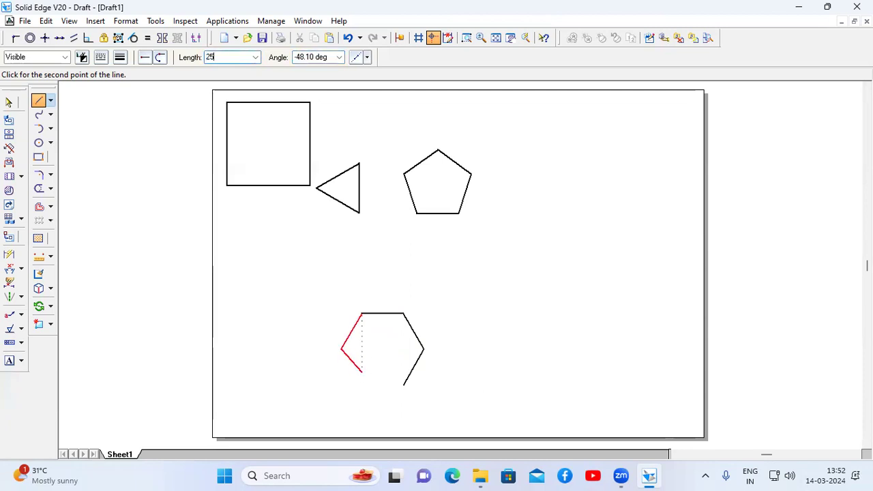
pyautogui.write('5')
pyautogui.press('Tab')
pyautogui.write('60')
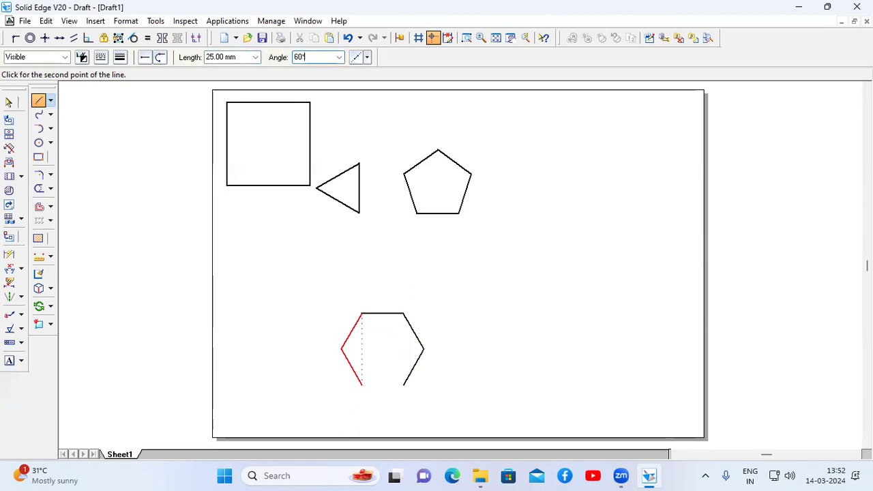
pyautogui.press('Return')
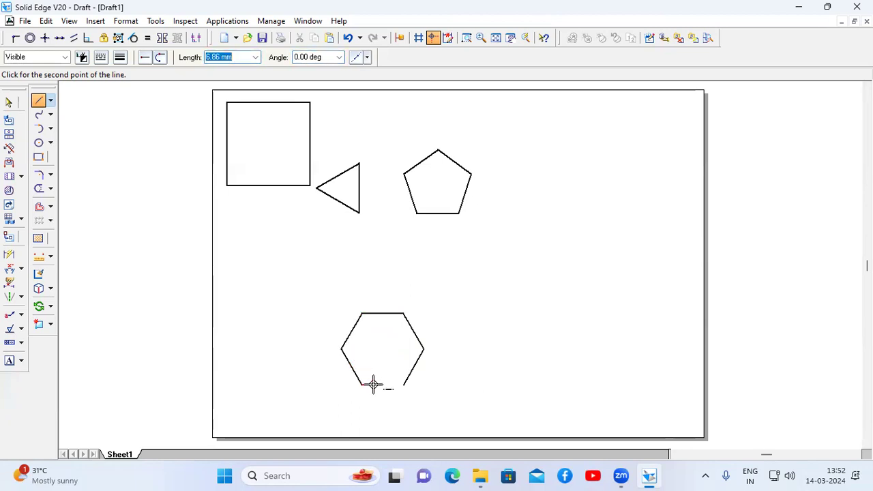
# Close the hexagon with a 25 mm sixth side at 60*6°.
pyautogui.write('25')
pyautogui.press('Tab')
pyautogui.write('6')
pyautogui.press('Return')
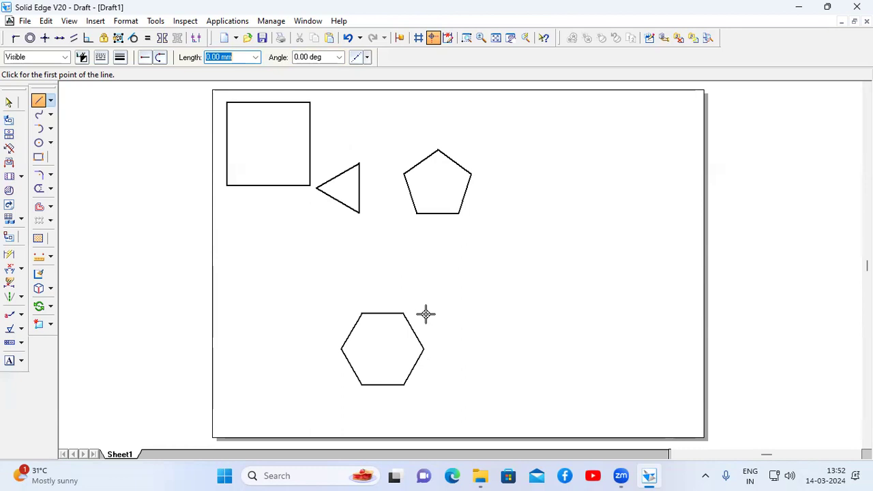
# Select the square, triangle, pentagon and hexagon together and delete them from the sheet.
pyautogui.click(9, 101)
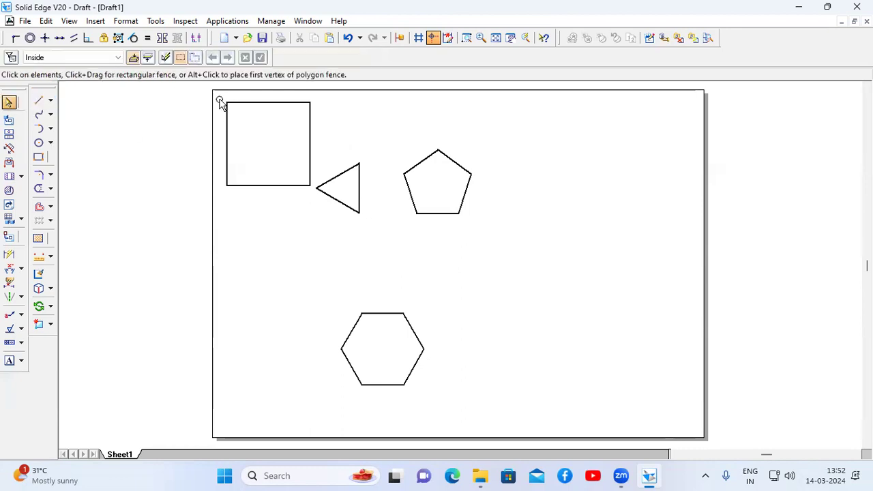
pyautogui.moveTo(217, 93); pyautogui.dragTo(534, 417)
pyautogui.press('Delete')
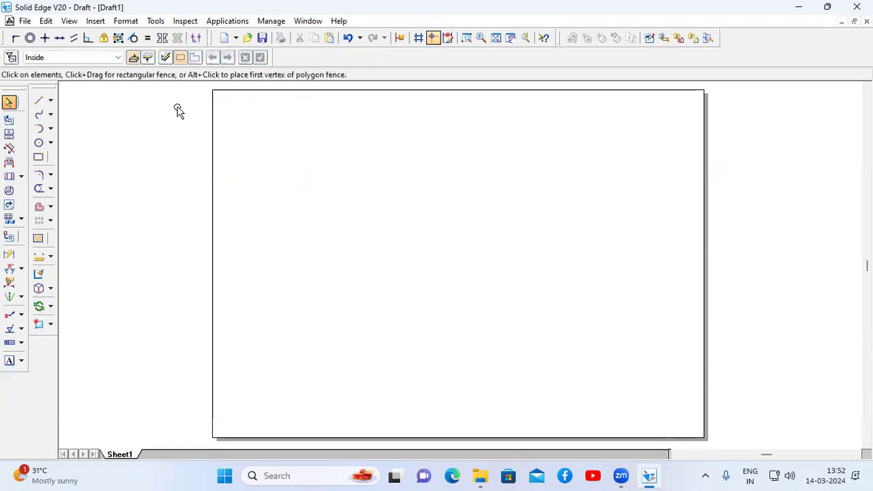
pyautogui.scroll(1, 338, 254)
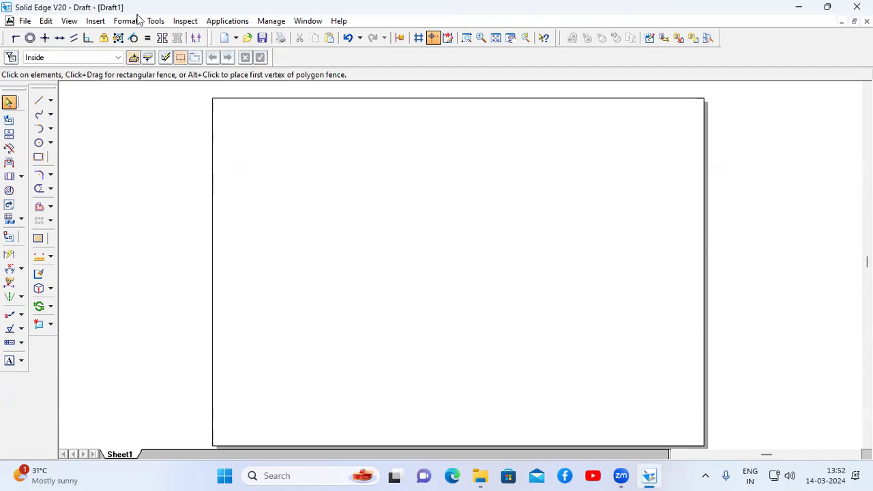
pyautogui.doubleClick(691, 14)
pyautogui.doubleClick(691, 17)
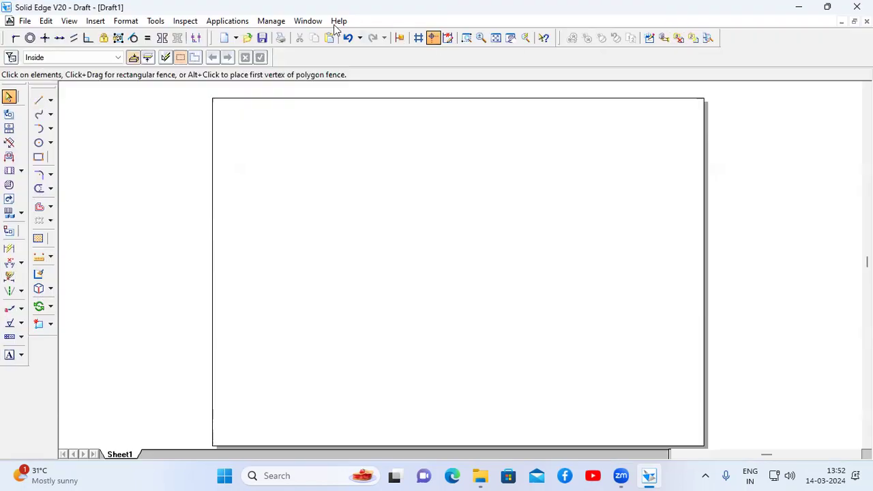
# Run the nSidePolygon macro from the bin folder.
pyautogui.click(222, 22)
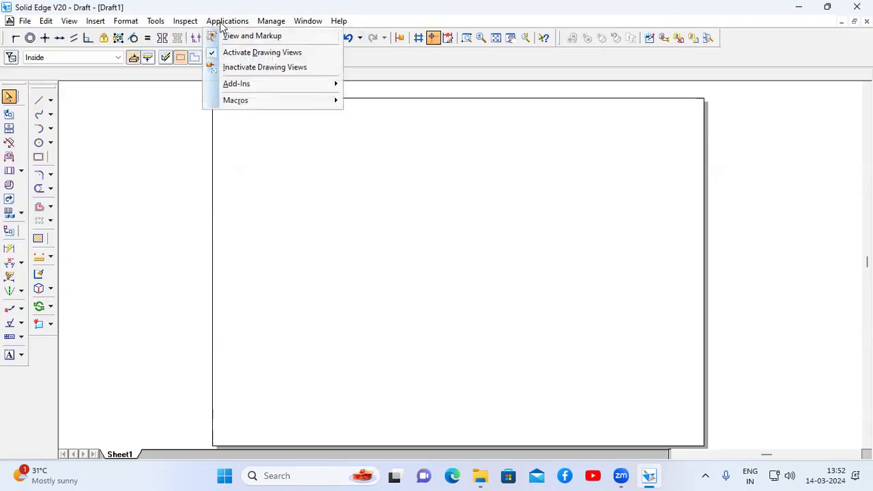
pyautogui.moveTo(245, 105)
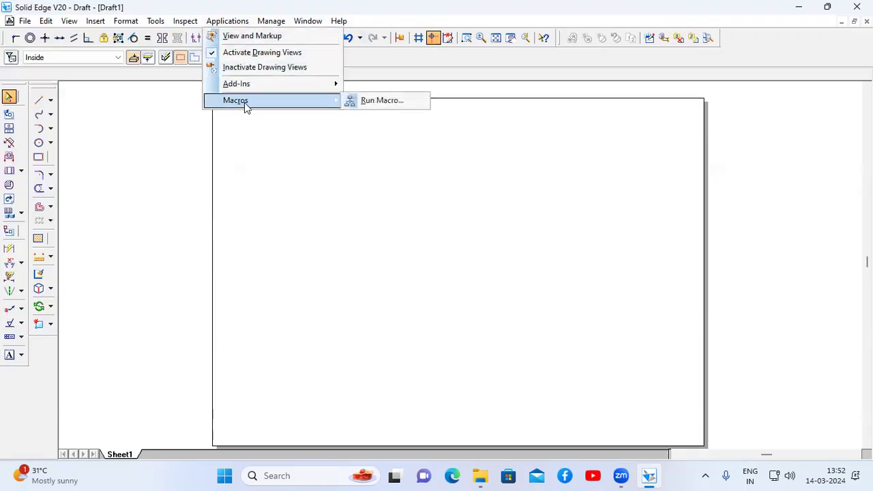
pyautogui.click(386, 101)
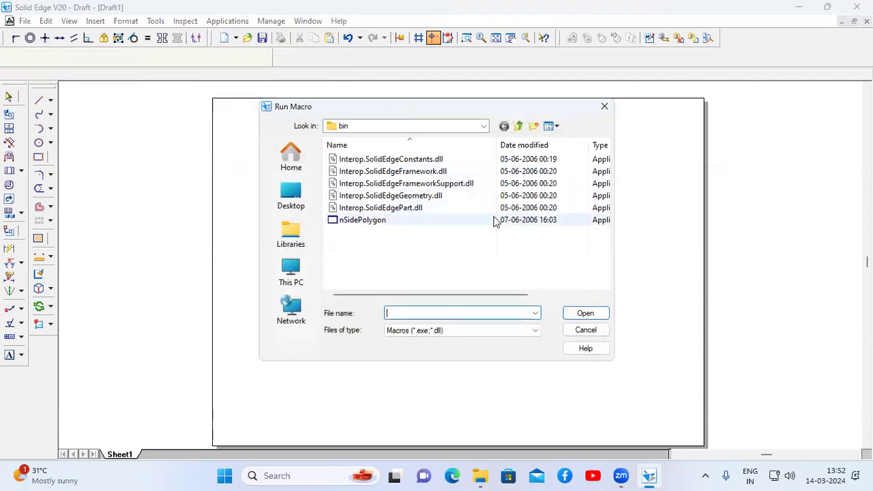
pyautogui.click(375, 222)
pyautogui.click(583, 313)
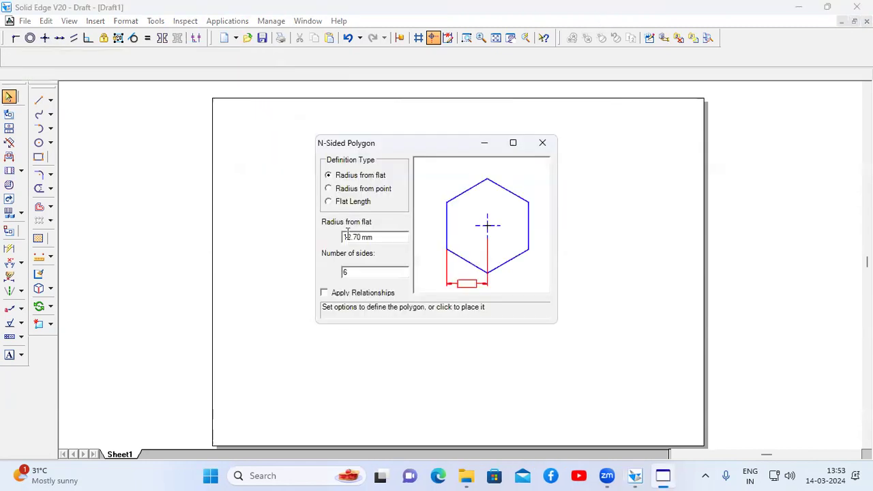
# Define a 5-sided polygon by flat length with 25 mm sides and place it in the upper-left area of the sheet.
pyautogui.click(329, 202)
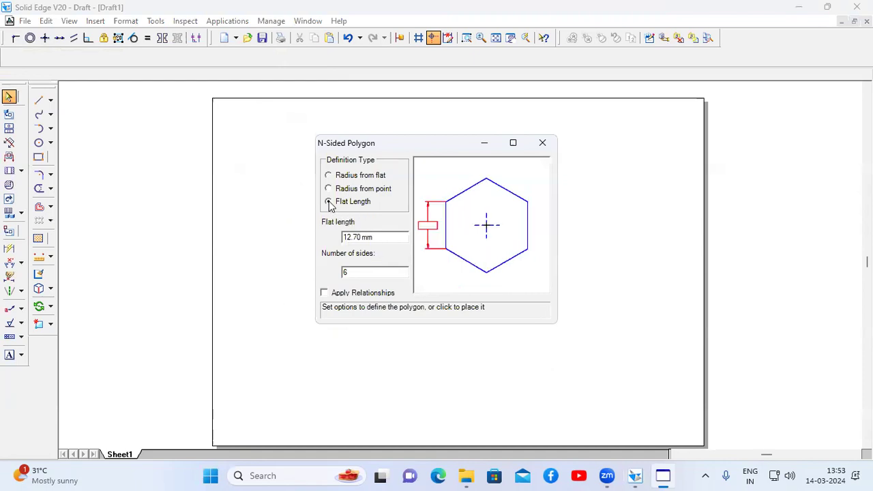
pyautogui.moveTo(378, 237); pyautogui.dragTo(339, 237)
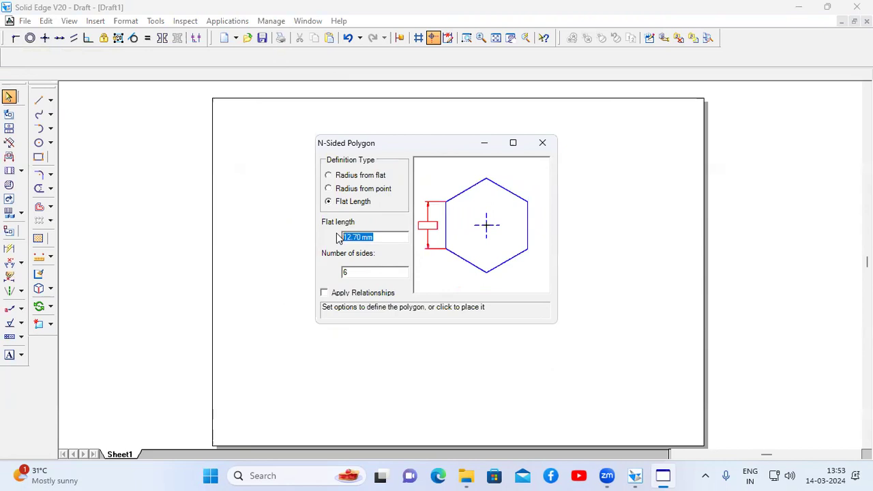
pyautogui.write('2')
pyautogui.moveTo(356, 272); pyautogui.dragTo(343, 272)
pyautogui.write('5')
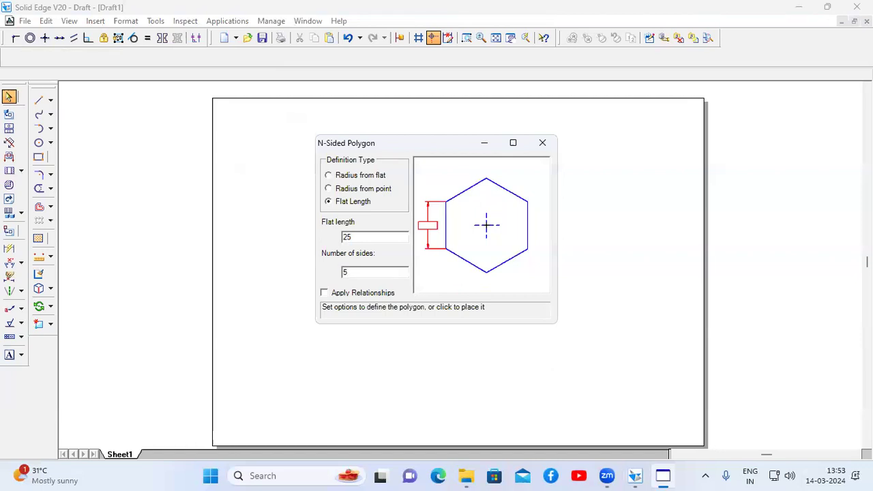
pyautogui.click(485, 141)
pyautogui.click(296, 173)
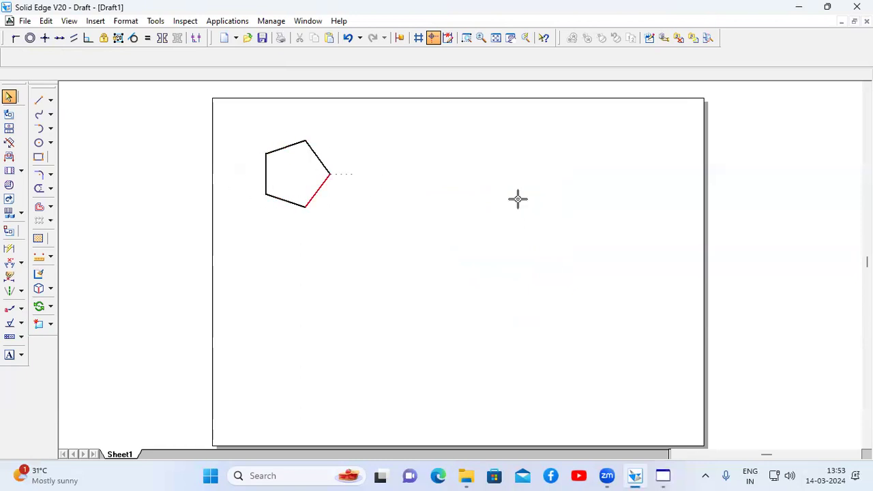
# Set the polygon's number of sides to 6 and place the hexagon to the right of the pentagon.
pyautogui.click(662, 475)
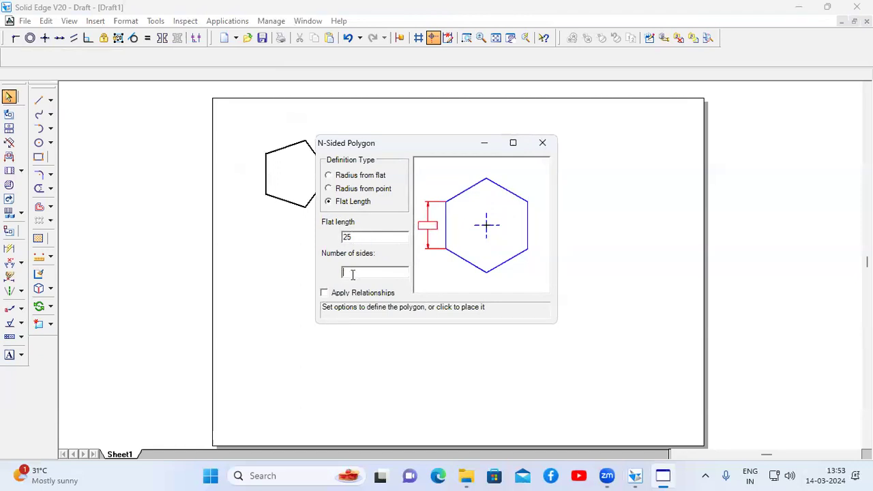
pyautogui.write('6')
pyautogui.click(484, 142)
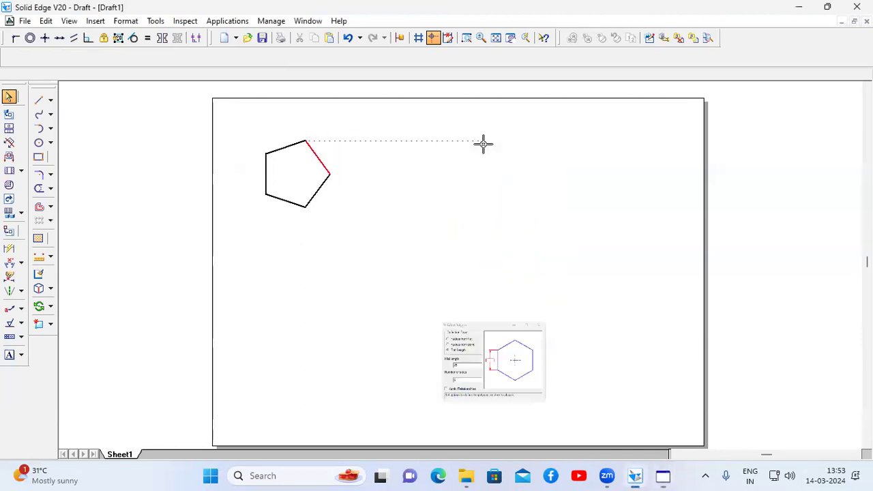
pyautogui.click(485, 142)
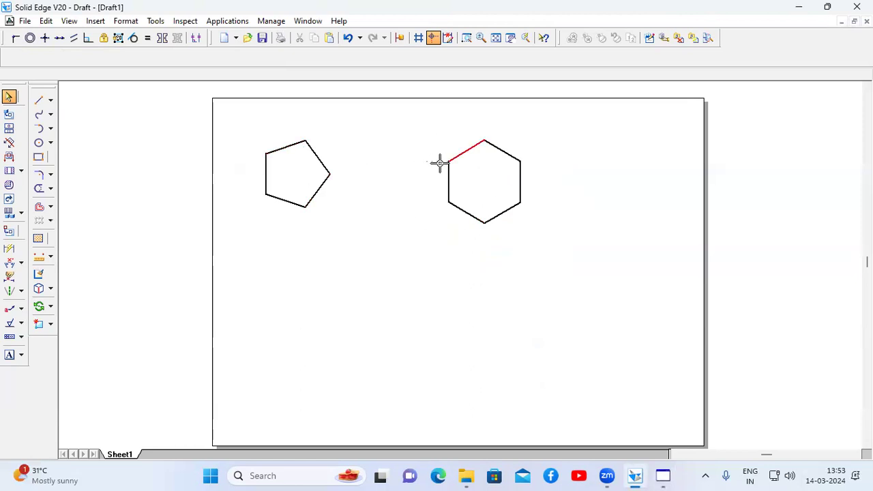
# Set the polygon's number of sides to 3 and place the triangle below and between the pentagon and hexagon.
pyautogui.click(663, 476)
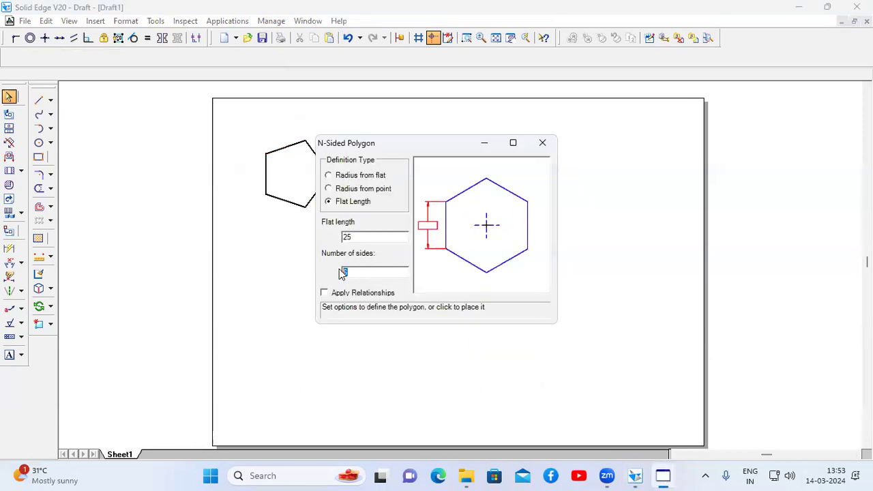
pyautogui.write('3')
pyautogui.click(484, 143)
pyautogui.click(379, 306)
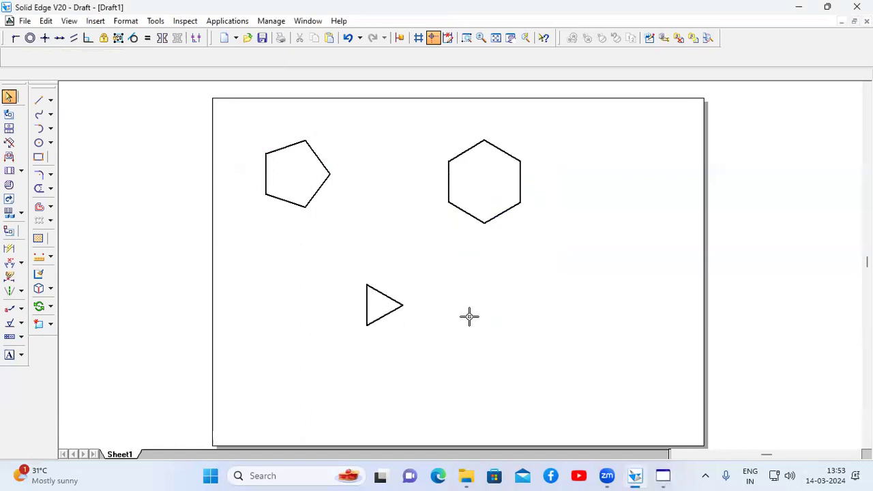
# Set the polygon's number of sides to 4 and place the square to the right of the triangle, below the hexagon.
pyautogui.click(507, 323)
pyautogui.click(663, 476)
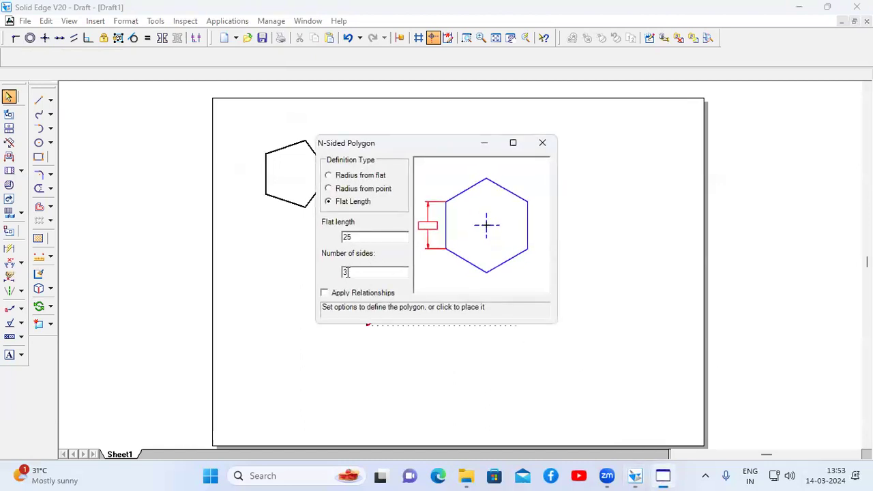
pyautogui.moveTo(347, 272); pyautogui.dragTo(340, 271)
pyautogui.write('4')
pyautogui.click(486, 142)
pyautogui.click(533, 304)
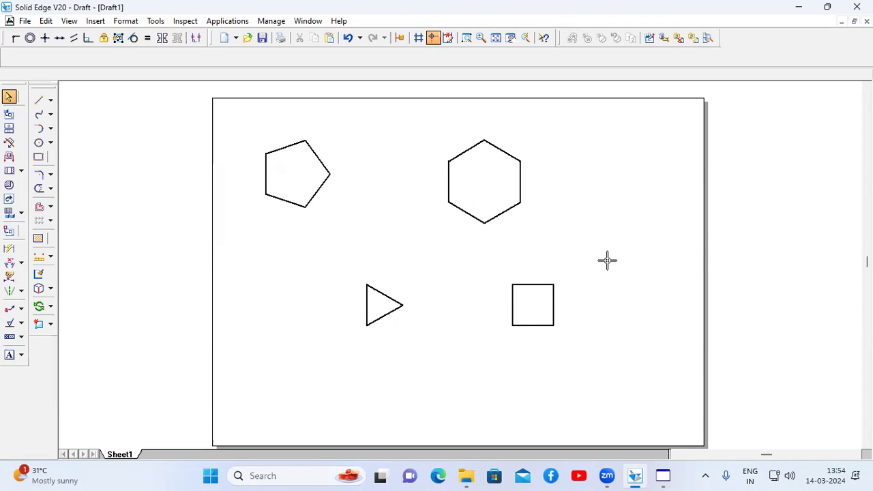
# Start saving the draft under a new name on drive D: and create a folder there named with the student's registration number.
pyautogui.click(24, 21)
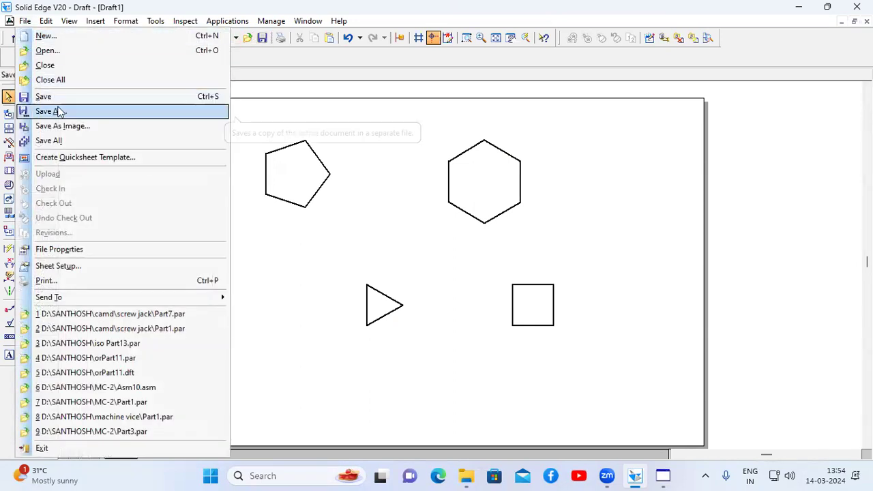
pyautogui.click(59, 111)
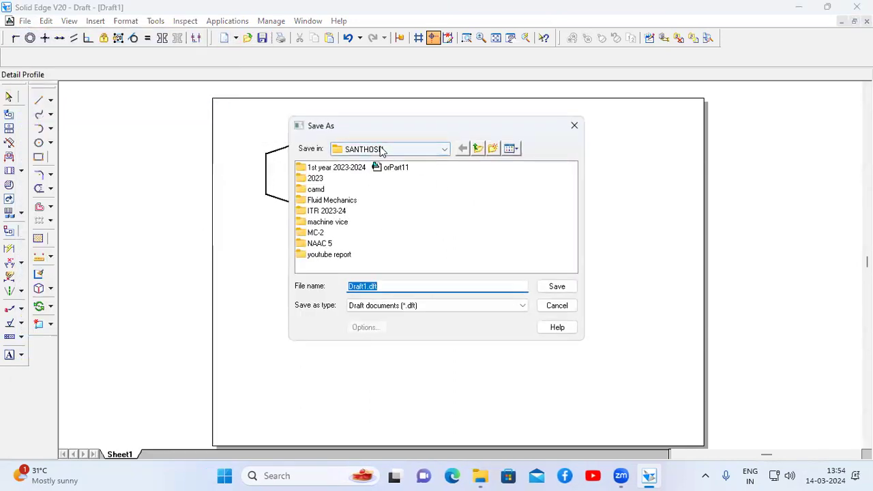
pyautogui.click(444, 149)
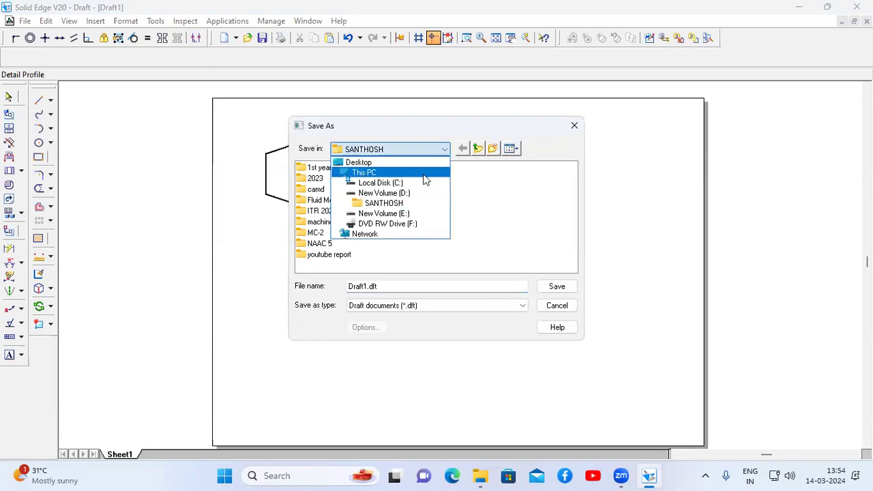
pyautogui.click(393, 173)
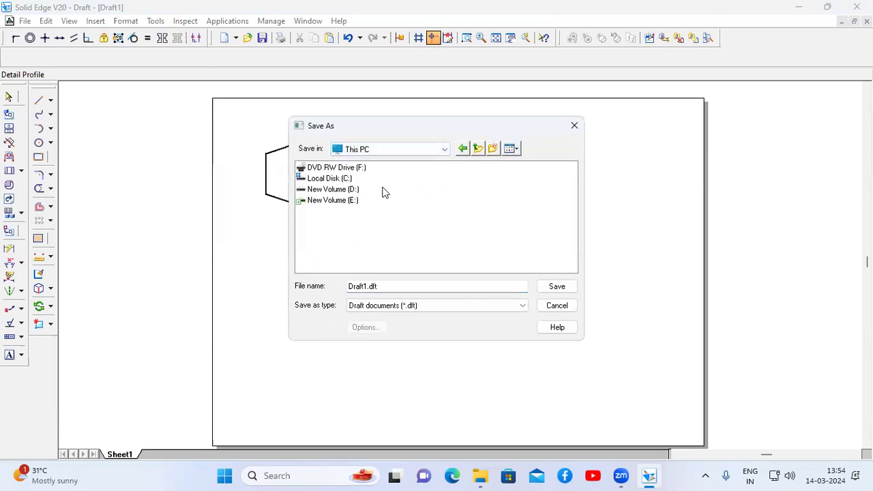
pyautogui.click(333, 190)
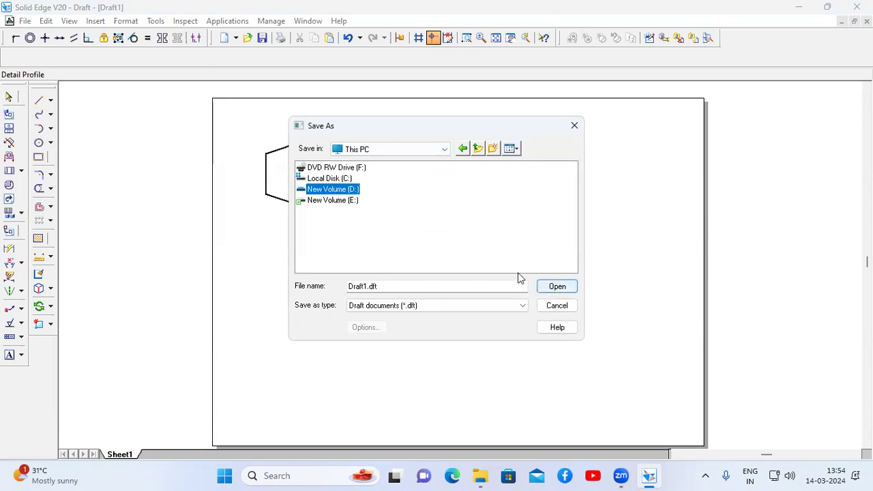
pyautogui.doubleClick(346, 191)
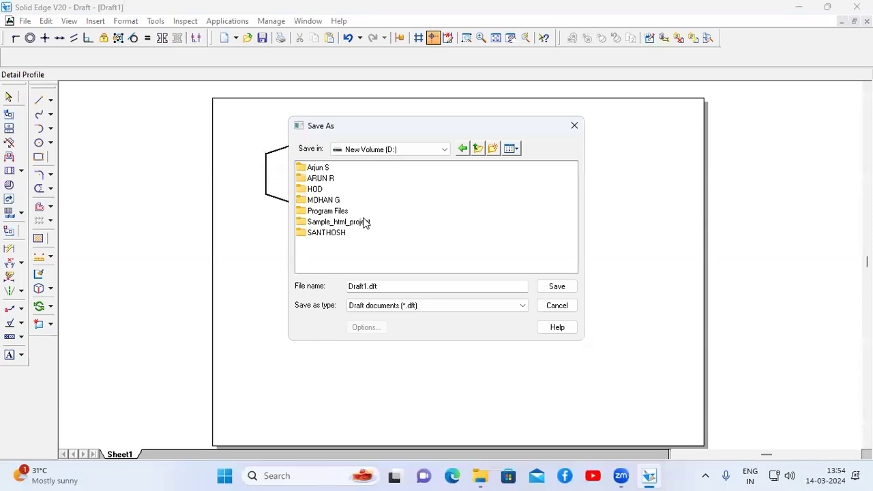
pyautogui.click(492, 148)
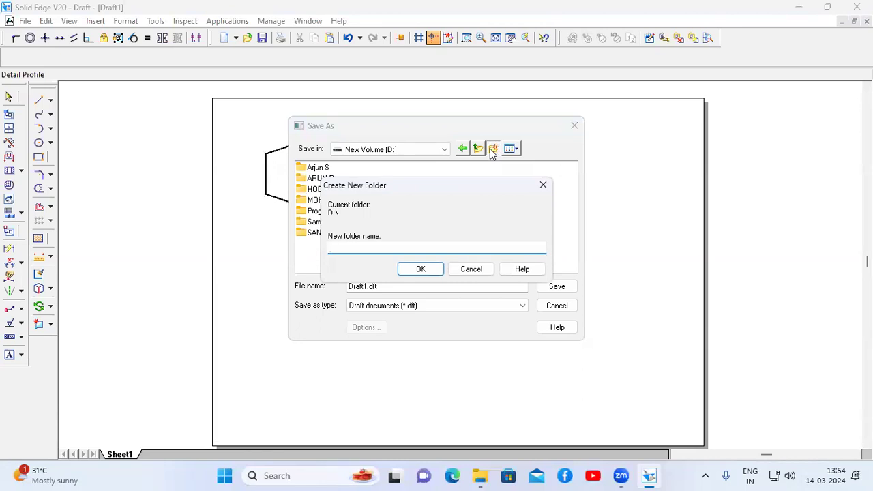
pyautogui.write('1VA23CS001')
pyautogui.click(419, 270)
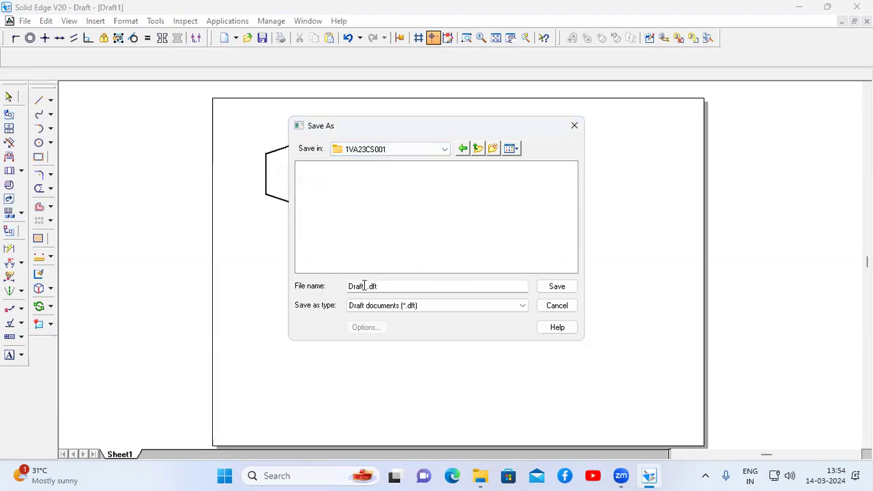
# Name the draft POINT, store it in the new folder, and save the document once more.
pyautogui.moveTo(366, 286); pyautogui.dragTo(349, 288)
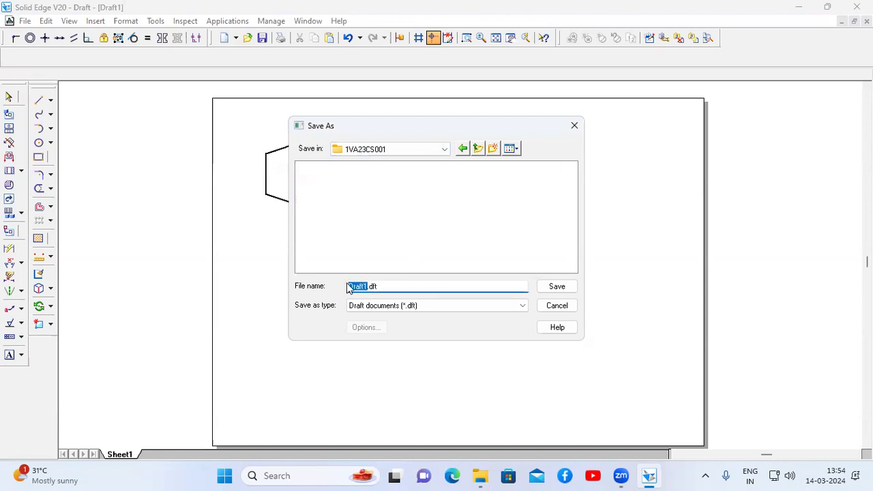
pyautogui.write('POINT')
pyautogui.click(558, 287)
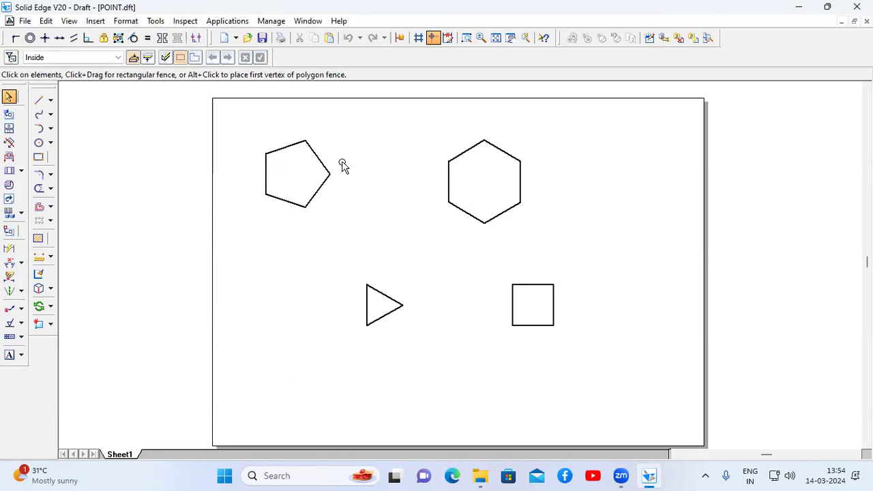
pyautogui.click(24, 20)
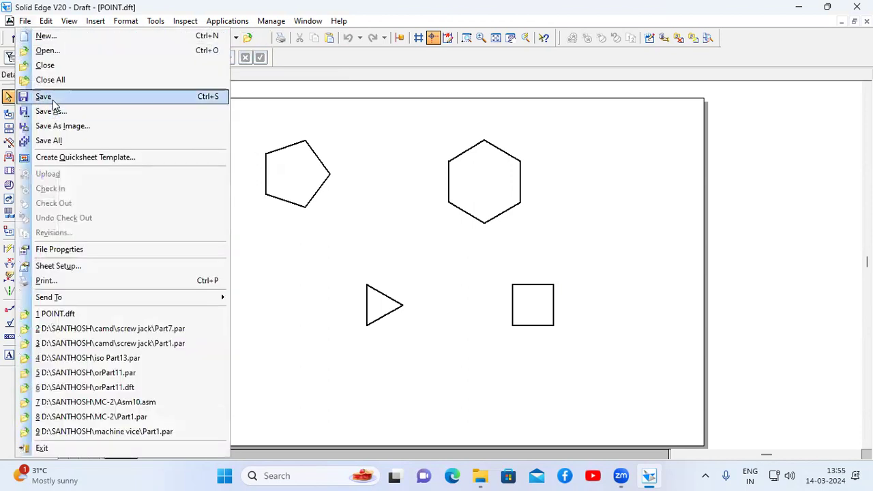
pyautogui.click(54, 99)
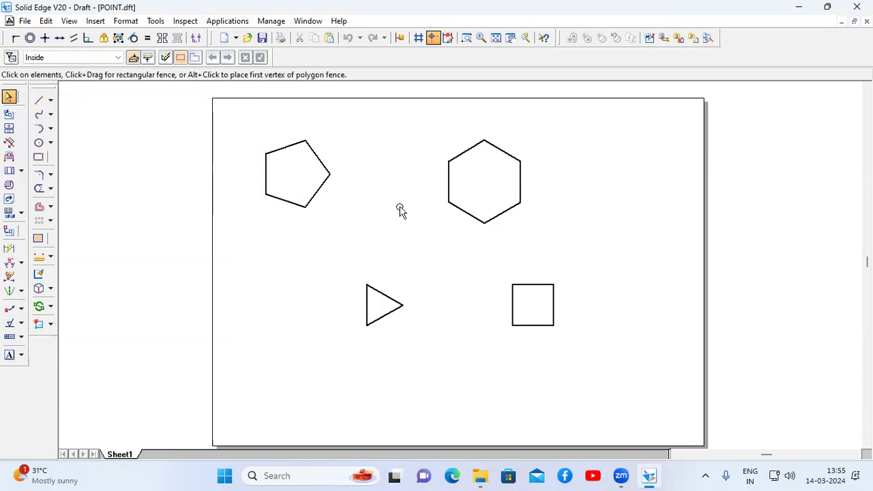
# Dimension the pentagon's vertical side with Smart Dimension, placing the dimension outside the shape.
pyautogui.click(8, 248)
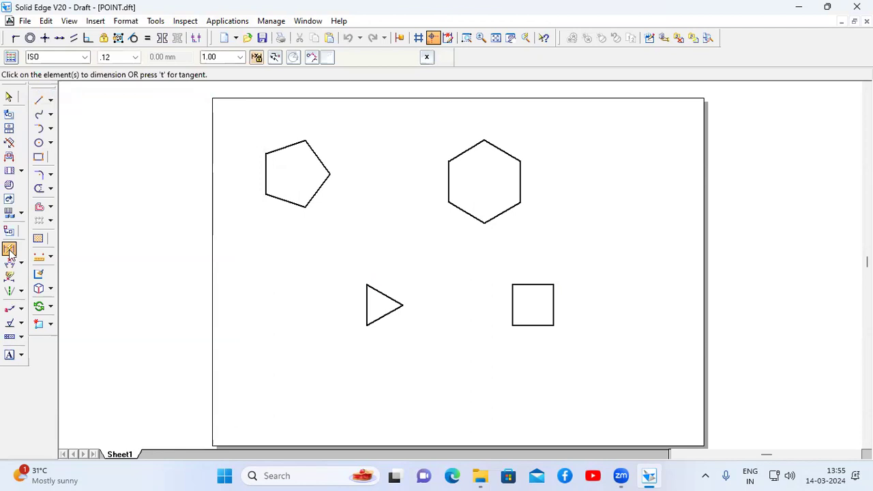
pyautogui.click(266, 175)
pyautogui.click(245, 173)
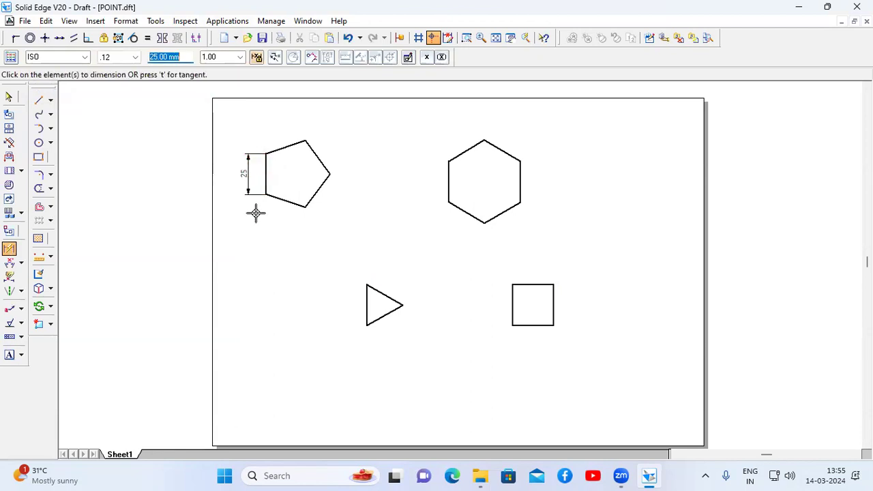
# Dimension the distance between the hexagon's two vertical sides, placing the dimension below the shape.
pyautogui.click(21, 263)
pyautogui.click(68, 266)
pyautogui.click(448, 182)
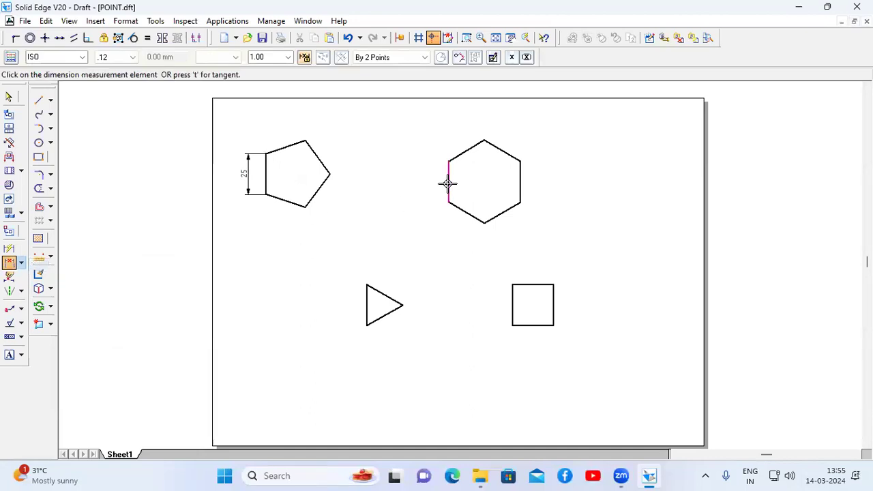
pyautogui.click(520, 183)
pyautogui.click(530, 251)
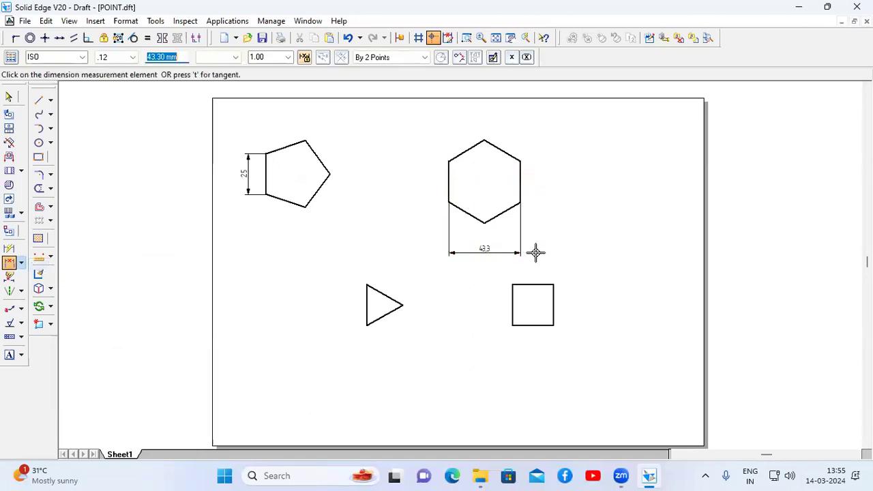
# Dimension the angle between the square's bottom and left sides, placing the dimension inside the corner.
pyautogui.click(21, 263)
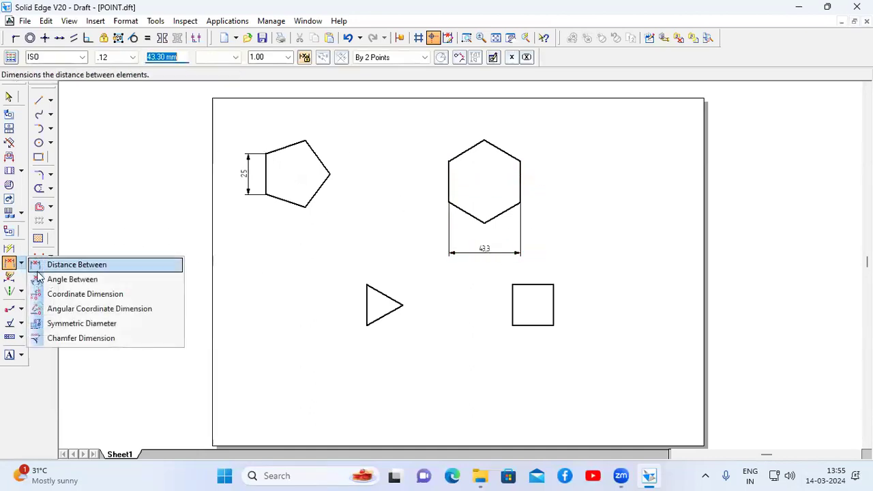
pyautogui.click(68, 279)
pyautogui.click(532, 325)
pyautogui.click(513, 308)
pyautogui.rightClick(589, 295)
pyautogui.click(9, 263)
pyautogui.click(517, 324)
pyautogui.click(511, 314)
pyautogui.click(521, 316)
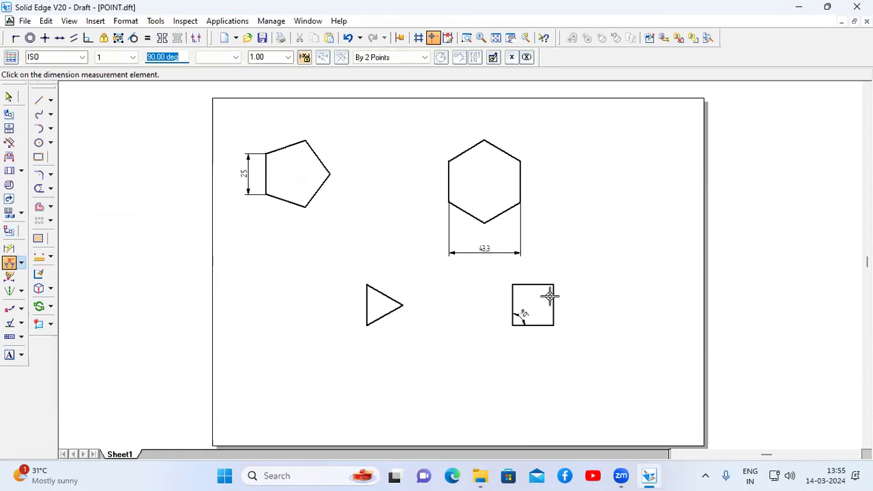
# Delete the hexagon, triangle and square together with their dimensions from the sheet.
pyautogui.click(467, 39)
pyautogui.moveTo(235, 111); pyautogui.dragTo(555, 378)
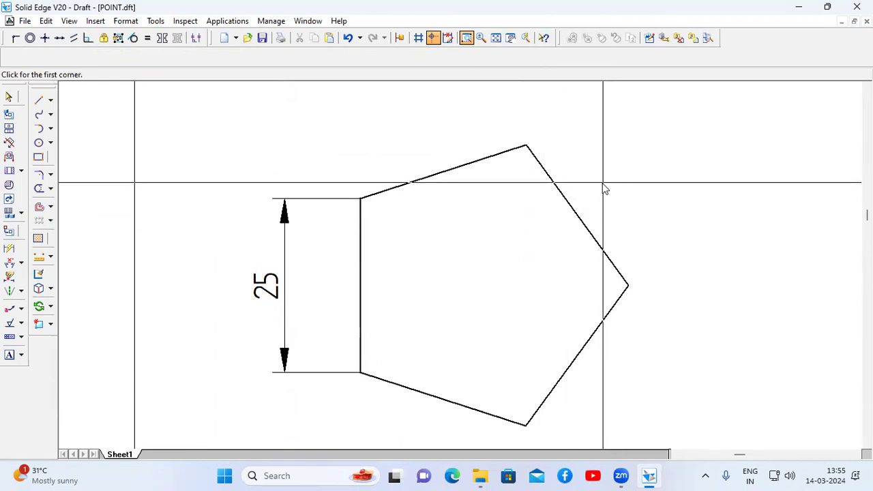
pyautogui.click(496, 38)
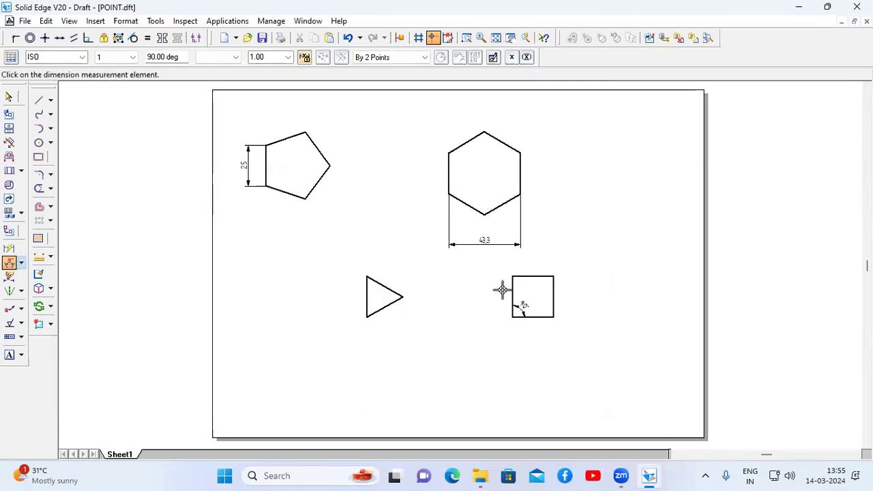
pyautogui.click(7, 98)
pyautogui.moveTo(348, 104); pyautogui.dragTo(613, 362)
pyautogui.press('Delete')
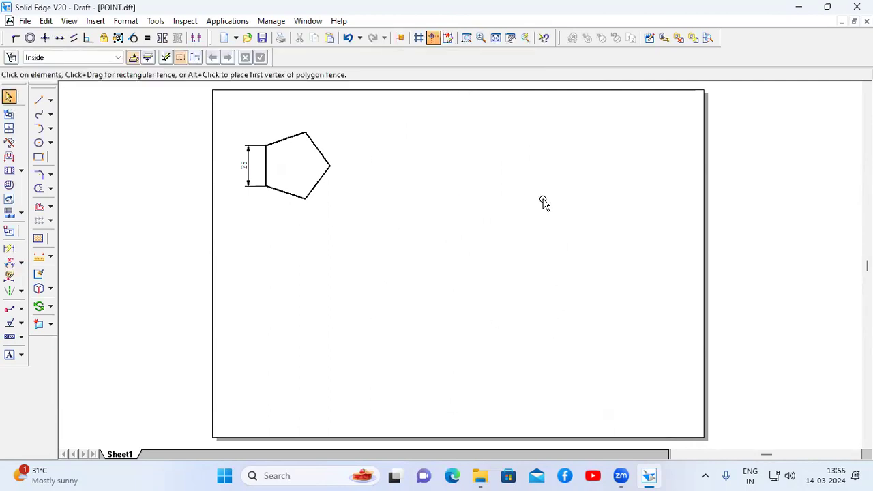
# Start the Text command for annotating the pentagon and set its font to Times New Roman.
pyautogui.click(467, 38)
pyautogui.moveTo(236, 103); pyautogui.dragTo(356, 226)
pyautogui.press('Escape')
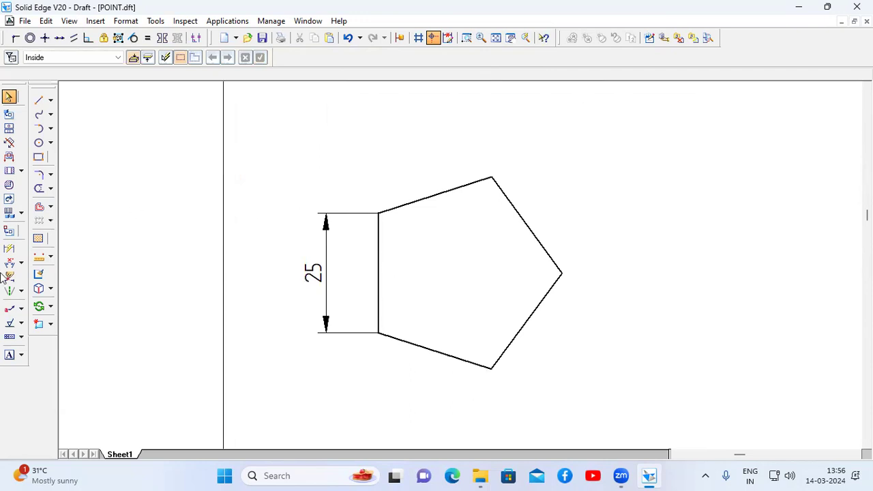
pyautogui.click(10, 358)
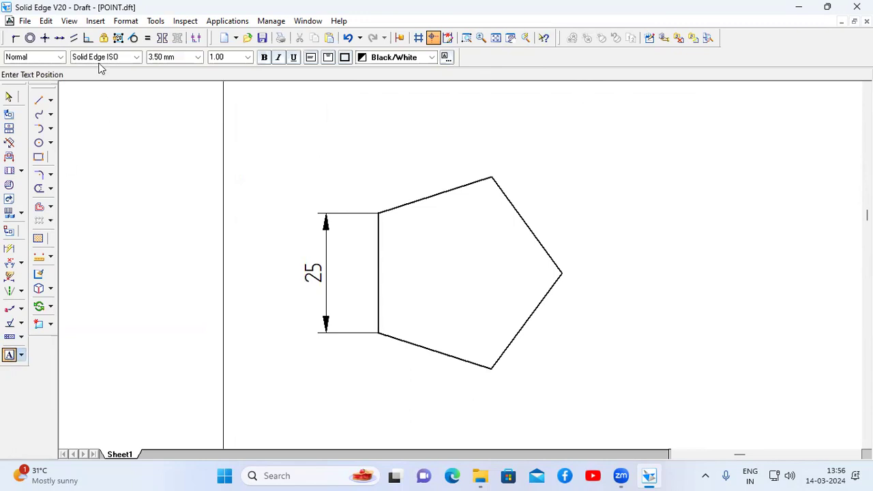
pyautogui.click(136, 57)
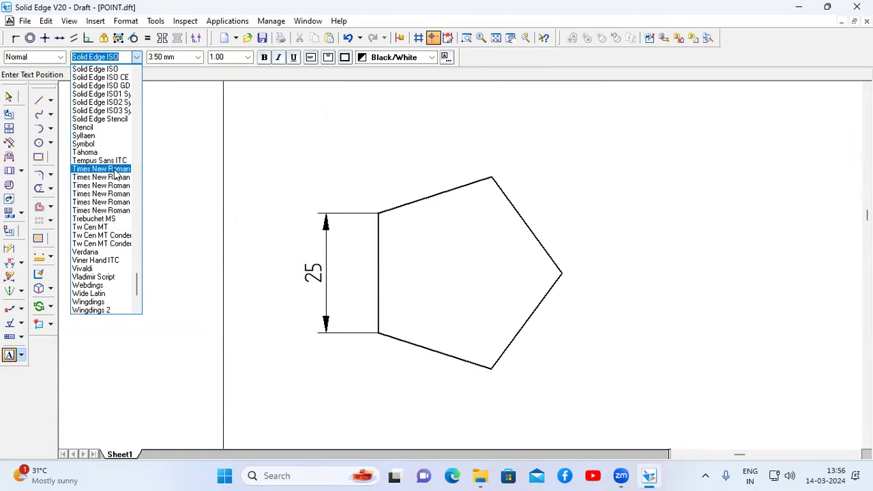
pyautogui.click(115, 170)
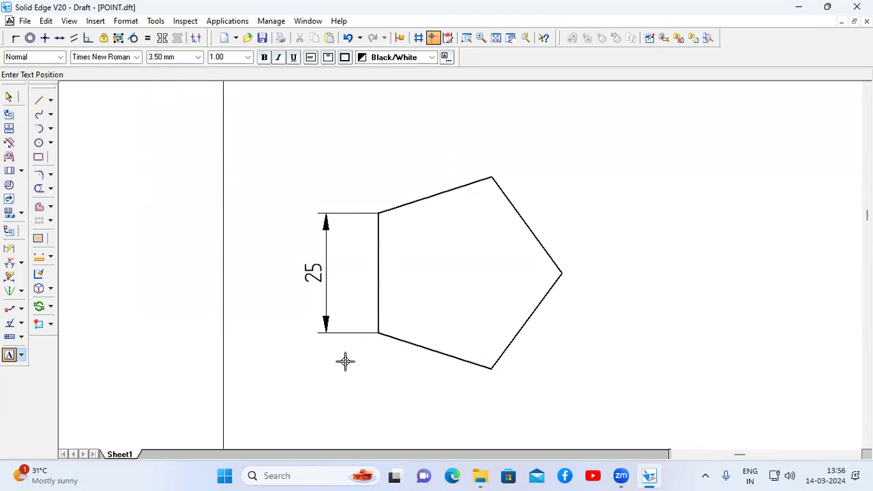
# Label the pentagon's corners a, b, c, d and e counterclockwise, starting at the lower end of its vertical side.
pyautogui.click(382, 347)
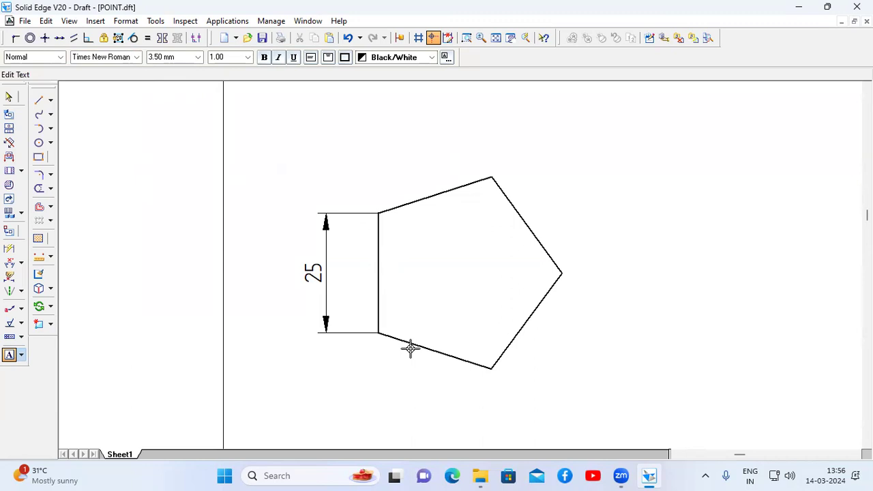
pyautogui.write('a')
pyautogui.click(492, 377)
pyautogui.write('b')
pyautogui.click(573, 271)
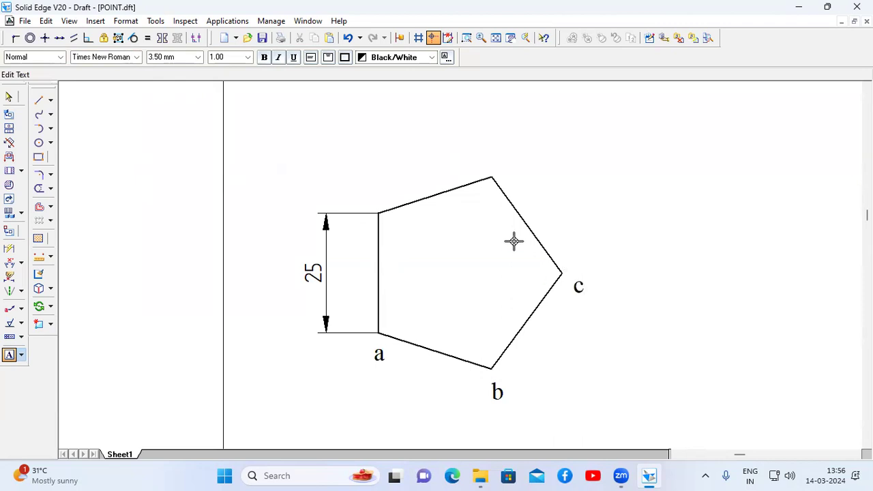
pyautogui.click(488, 163)
pyautogui.click(493, 156)
pyautogui.write('d')
pyautogui.click(375, 196)
pyautogui.write('e')
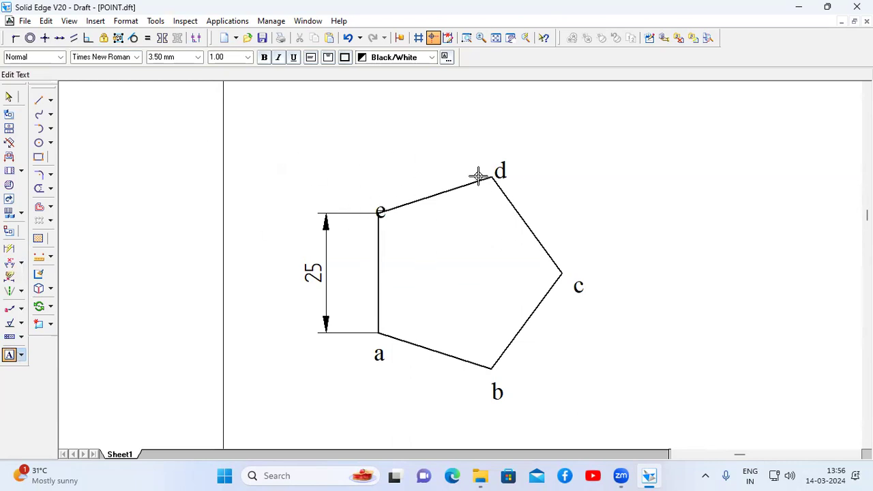
# Add a text box with the student's registration number in the lower-right corner of the sheet.
pyautogui.click(496, 38)
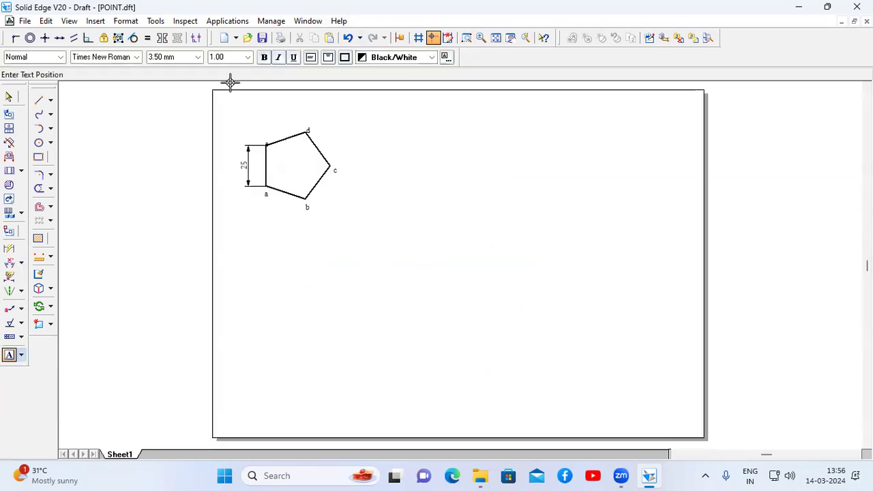
pyautogui.moveTo(571, 401); pyautogui.dragTo(671, 421)
pyautogui.write('1')
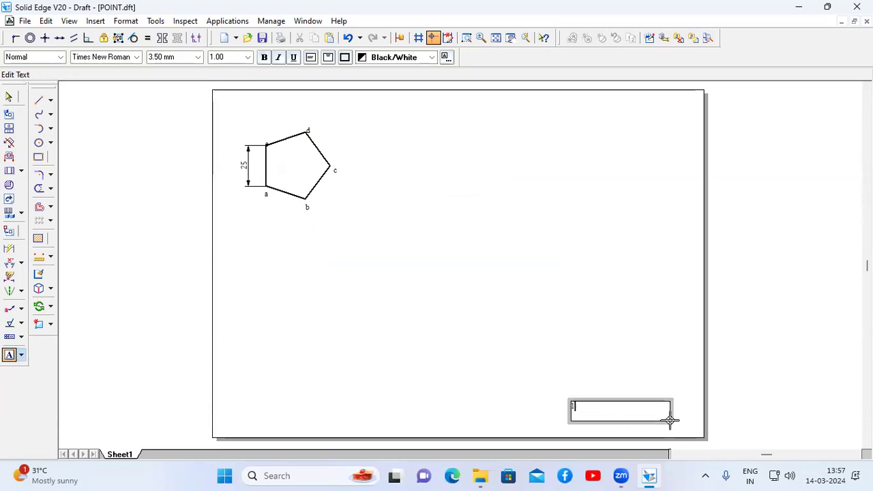
pyautogui.write('va23cs001')
pyautogui.click(614, 360)
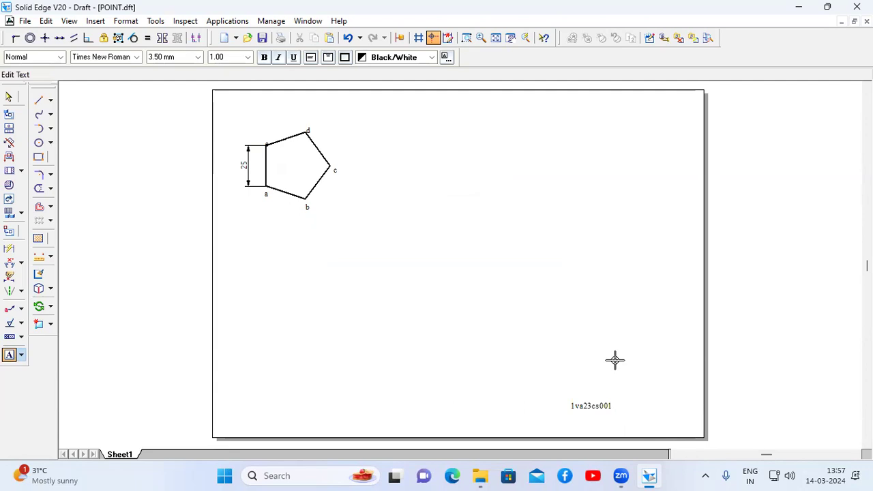